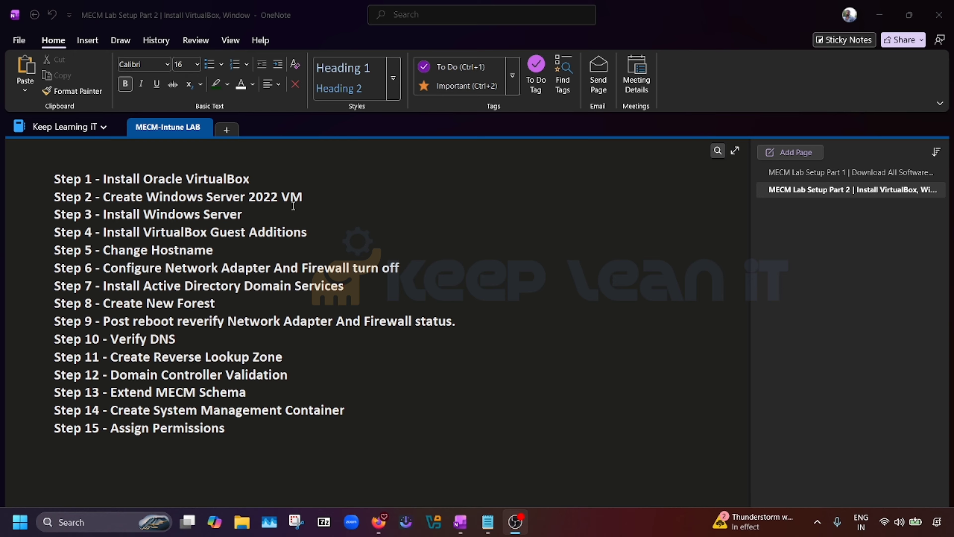
Highlight the VM, Guest Additions, AD DS, new forest and network adapter steps in the guide
{"action": "left_click_drag", "start_coordinate": [306, 196], "coordinate": [97, 199]}
{"action": "left_click", "coordinate": [343, 214]}
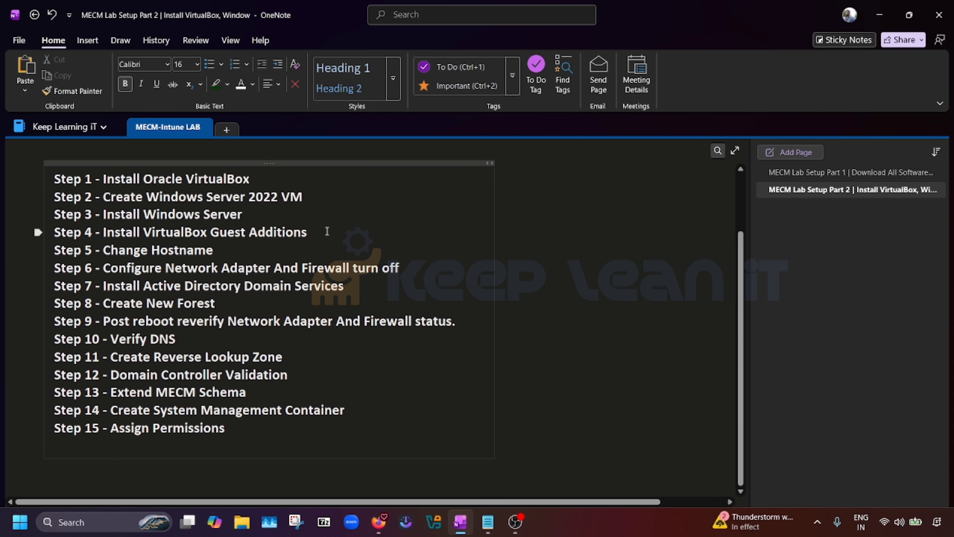
{"action": "left_click_drag", "start_coordinate": [315, 236], "coordinate": [104, 241]}
{"action": "left_click", "coordinate": [209, 252]}
{"action": "left_click_drag", "start_coordinate": [353, 290], "coordinate": [143, 288]}
{"action": "left_click", "coordinate": [241, 310]}
{"action": "left_click_drag", "start_coordinate": [211, 301], "coordinate": [104, 302]}
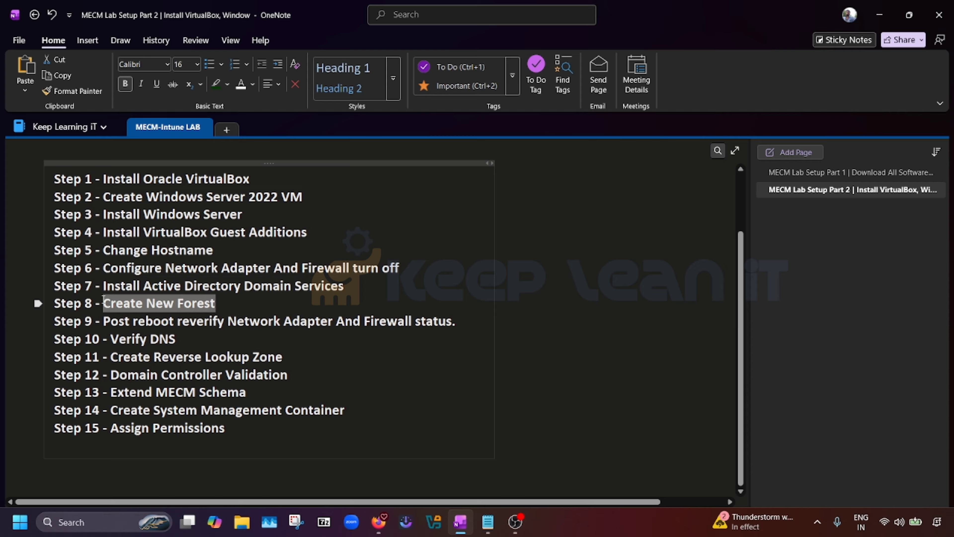
{"action": "left_click", "coordinate": [236, 320]}
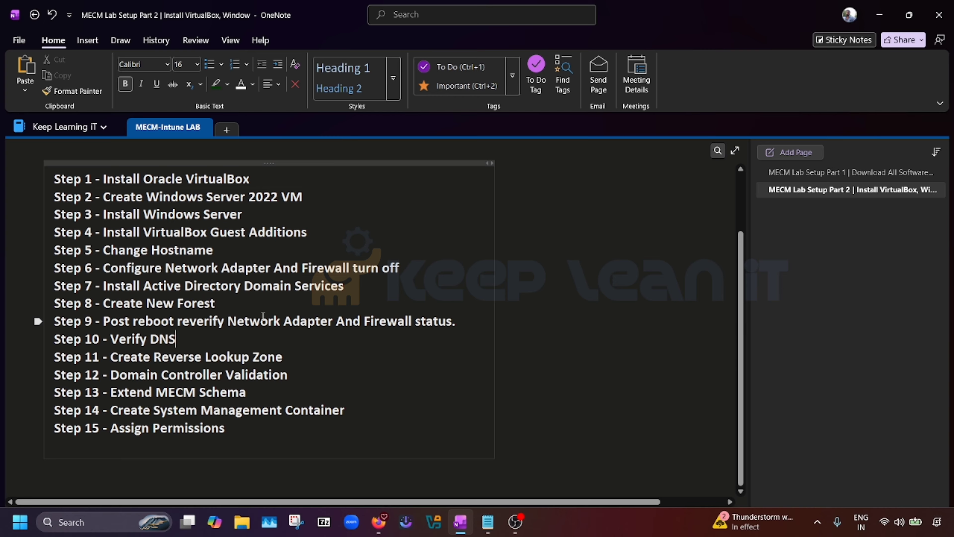
{"action": "left_click_drag", "start_coordinate": [332, 321], "coordinate": [228, 321]}
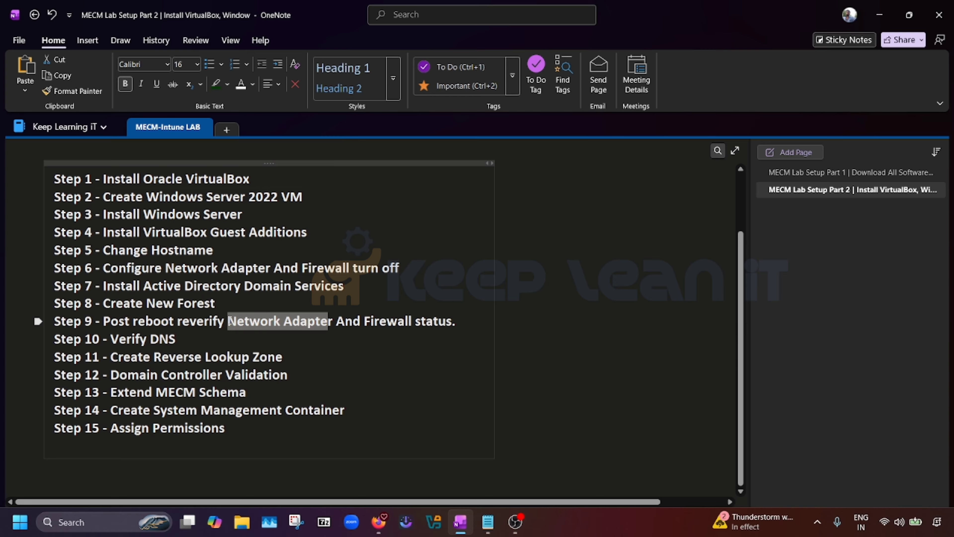
{"action": "left_click", "coordinate": [420, 335]}
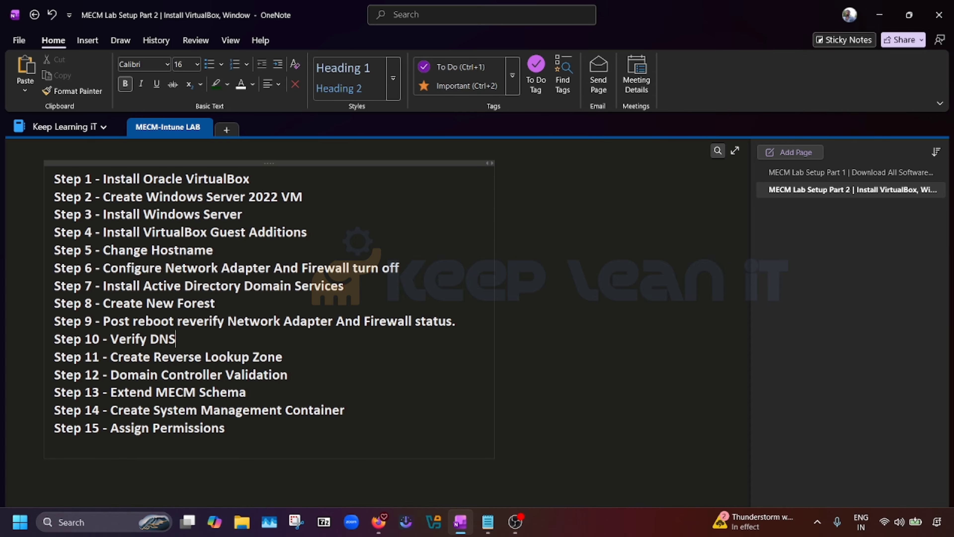
{"action": "left_click", "coordinate": [827, 174]}
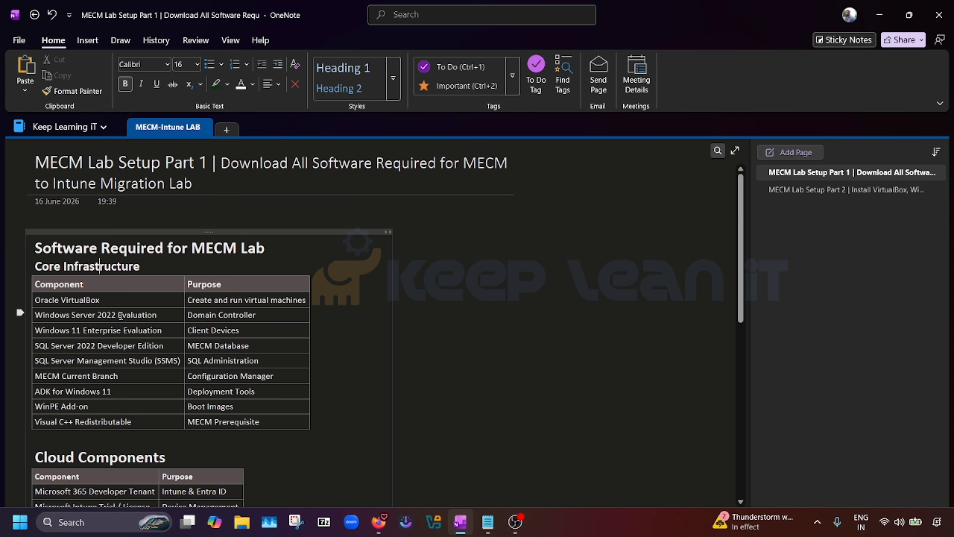
{"action": "left_click", "coordinate": [789, 192]}
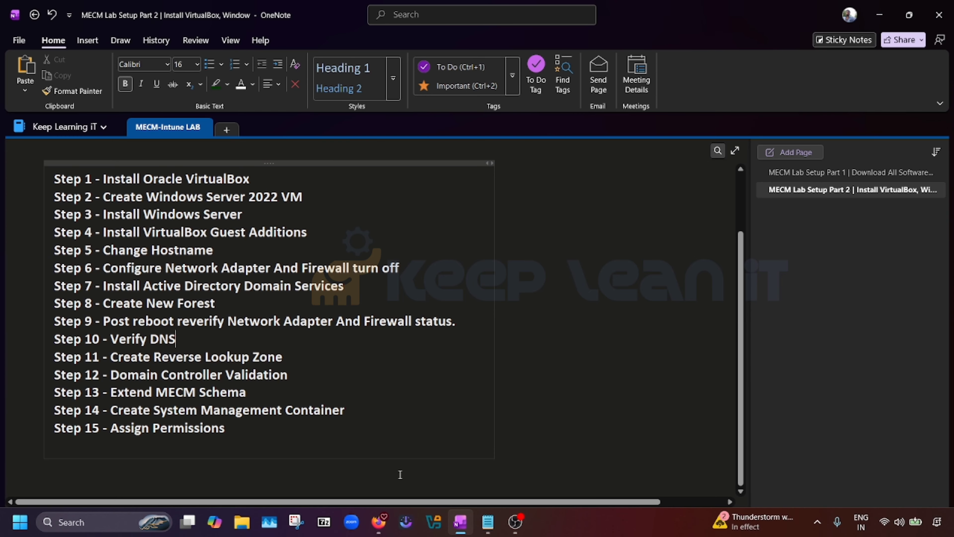
Launch the VirtualBox-7.2.10 installer from D:\Softwares in File Explorer
{"action": "left_click", "coordinate": [242, 527]}
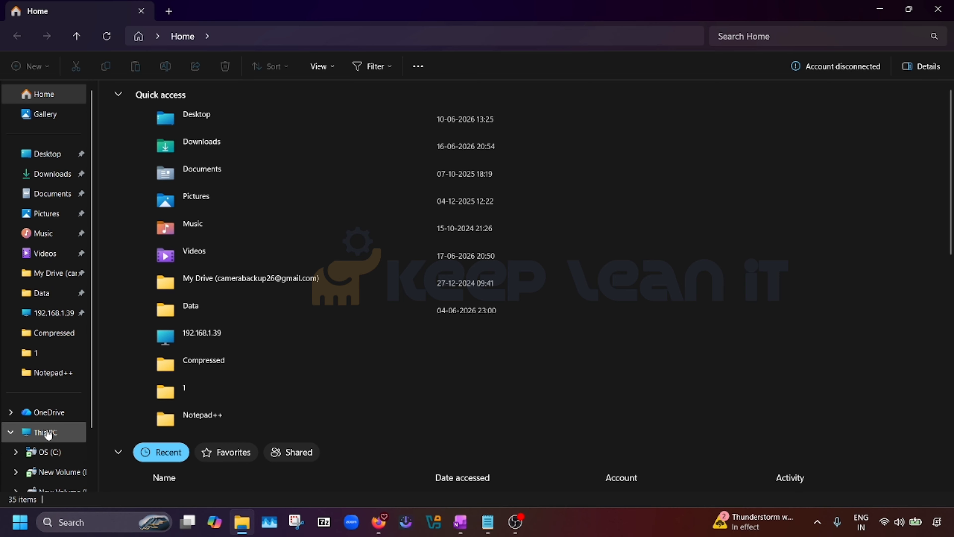
{"action": "left_click", "coordinate": [47, 434]}
{"action": "double_click", "coordinate": [322, 117]}
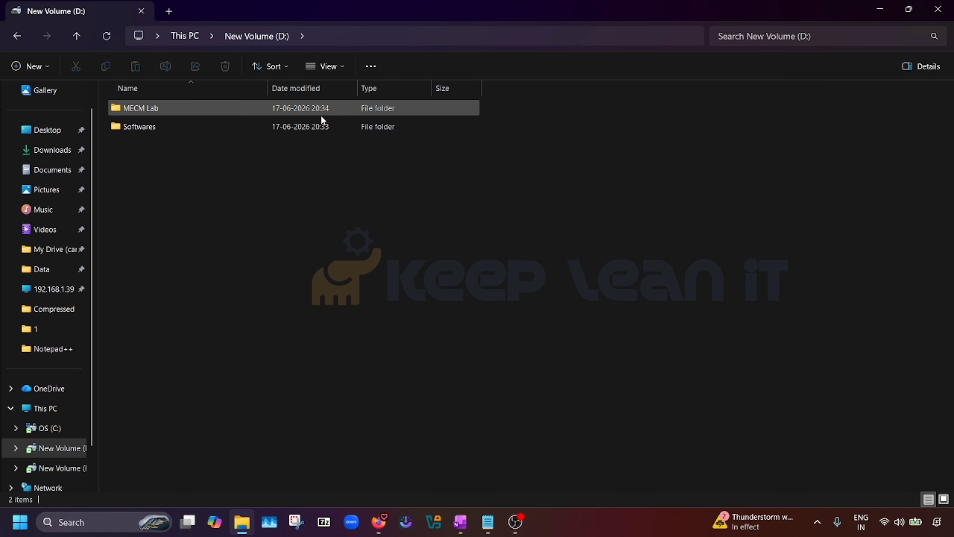
{"action": "double_click", "coordinate": [179, 129]}
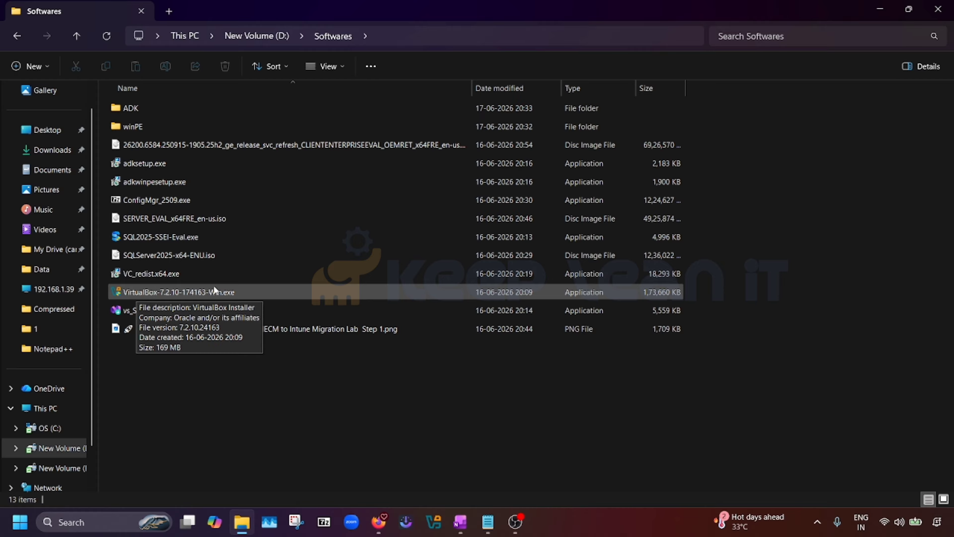
{"action": "left_click", "coordinate": [243, 294]}
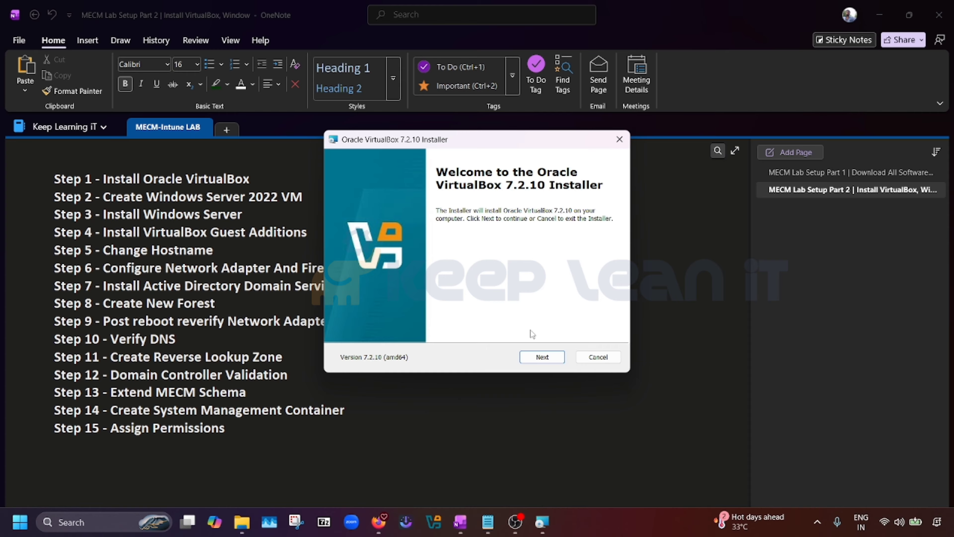
Install VirtualBox 7.2.10 with default options, accepting the license and warnings
{"action": "left_click", "coordinate": [545, 357]}
{"action": "left_click", "coordinate": [431, 312]}
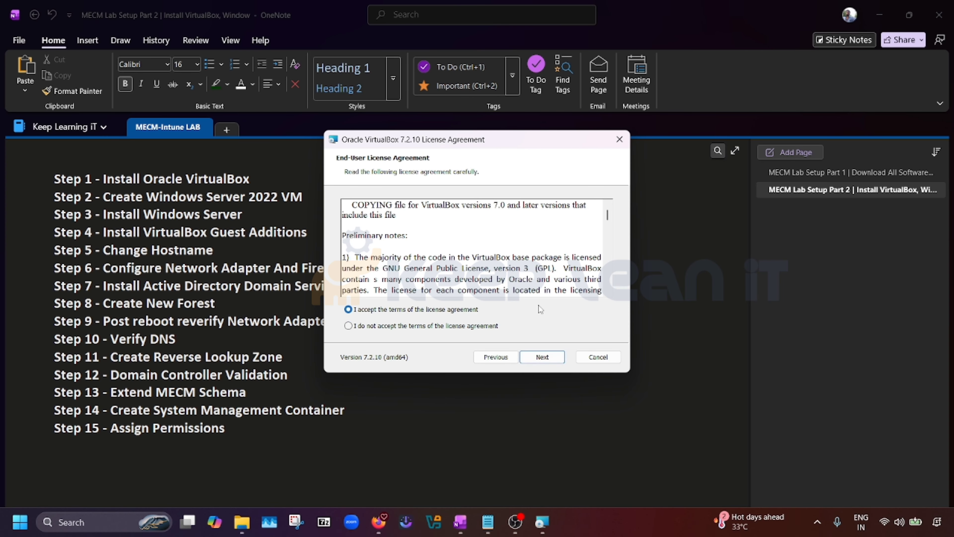
{"action": "left_click", "coordinate": [545, 358]}
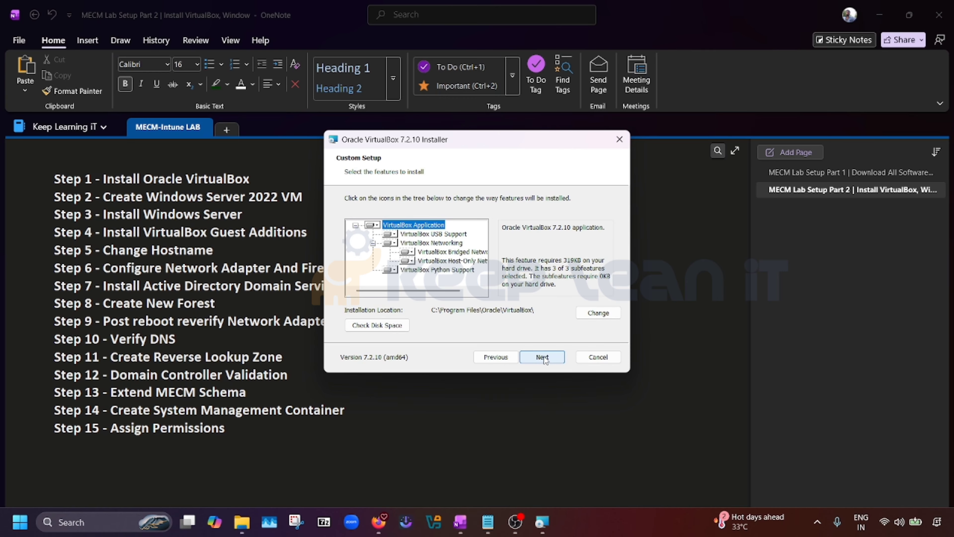
{"action": "left_click", "coordinate": [545, 358]}
{"action": "left_click", "coordinate": [544, 357]}
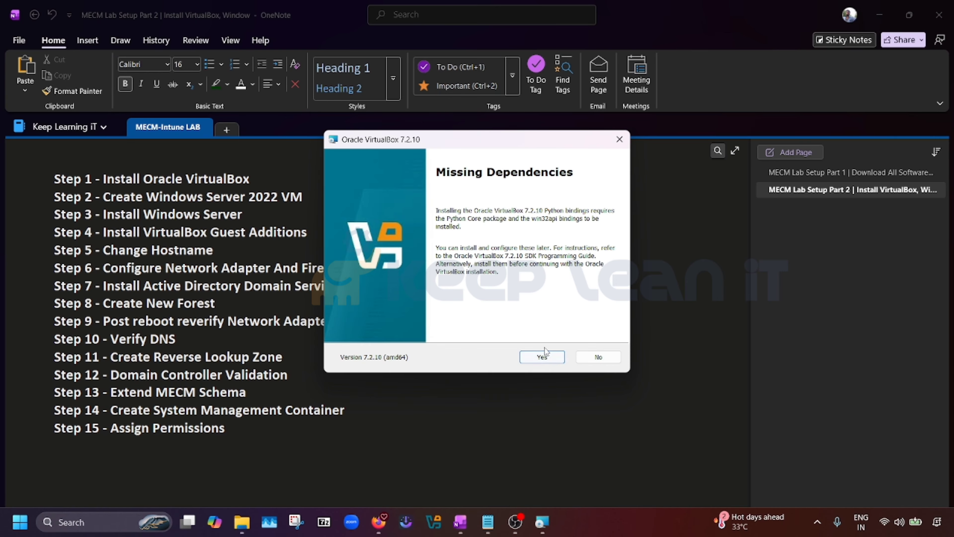
{"action": "left_click", "coordinate": [544, 356]}
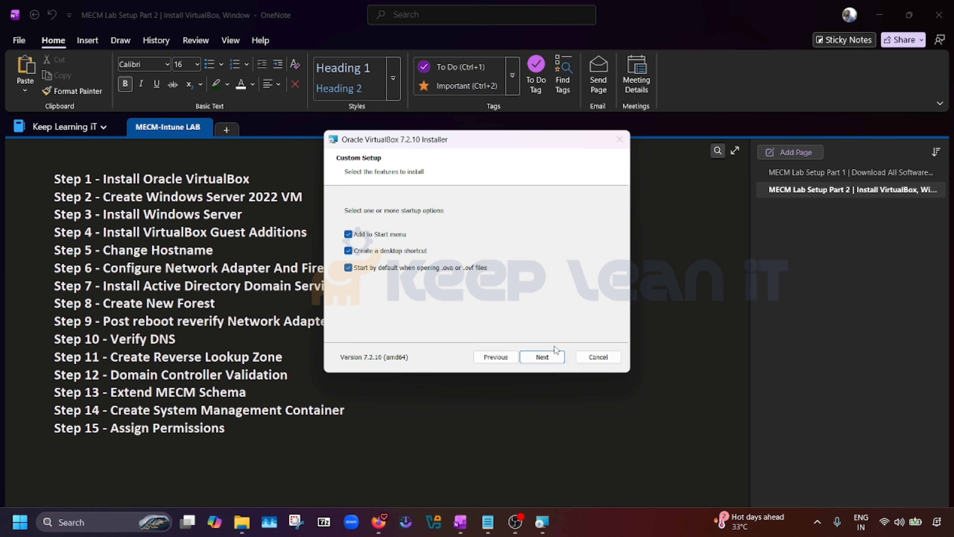
{"action": "left_click", "coordinate": [545, 357]}
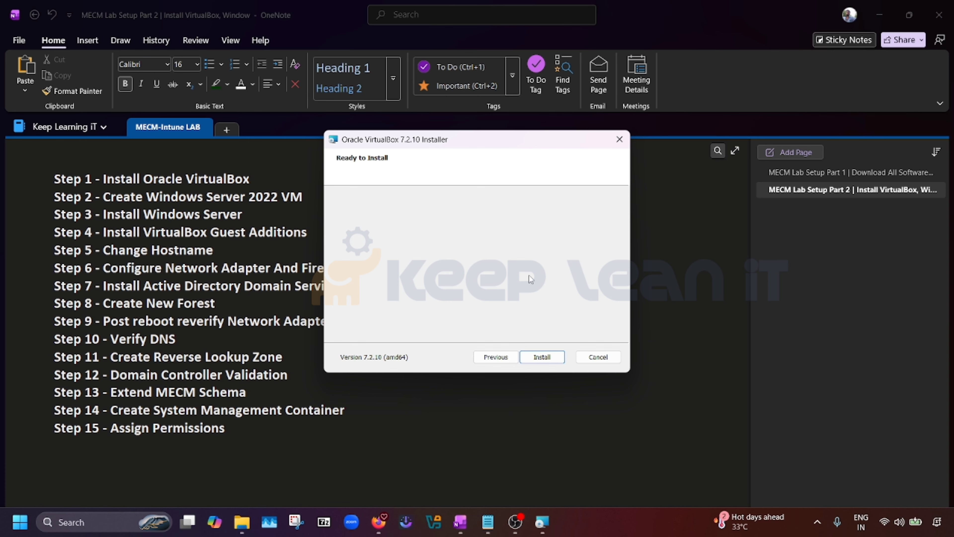
{"action": "left_click", "coordinate": [545, 357]}
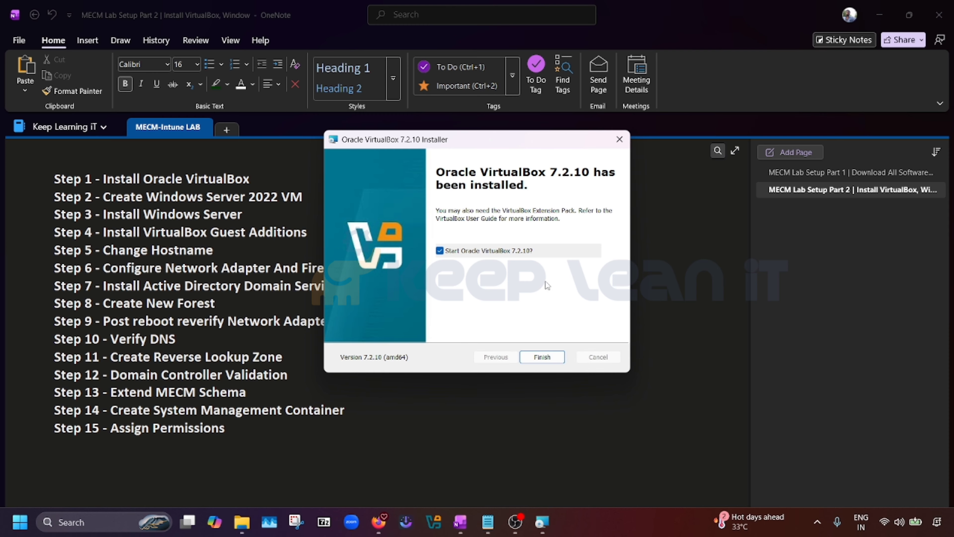
{"action": "left_click", "coordinate": [543, 356]}
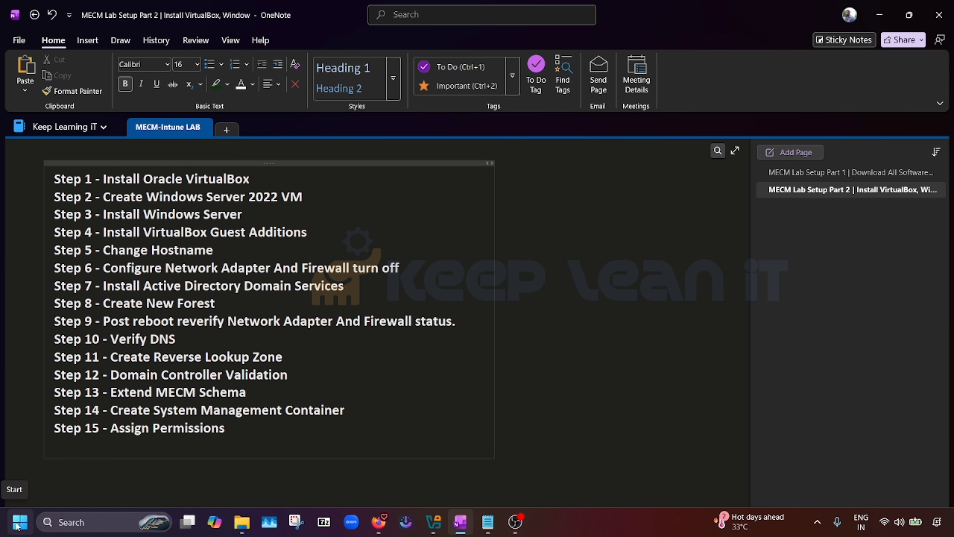
Launch Oracle VirtualBox by searching 'vir' in the Start menu
{"action": "left_click", "coordinate": [17, 526]}
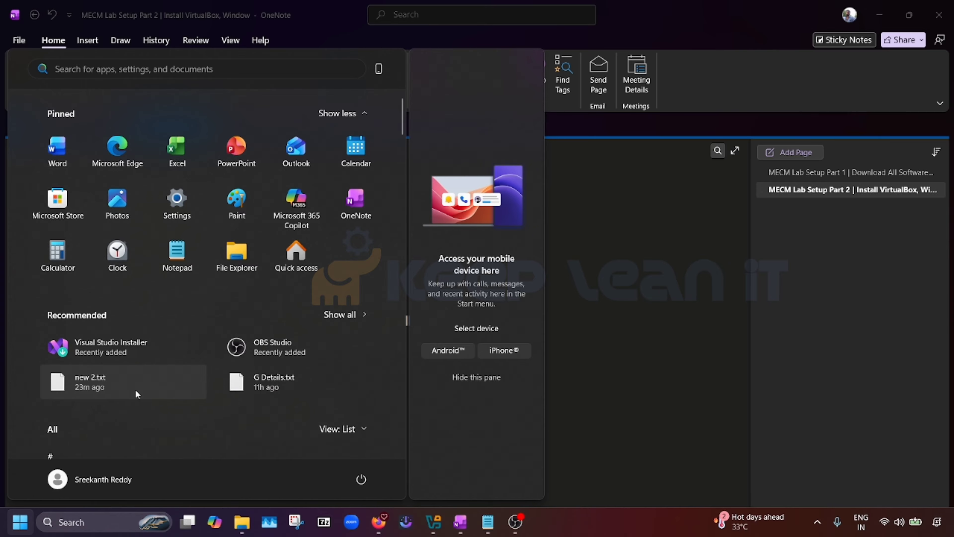
{"action": "type", "text": "vir"}
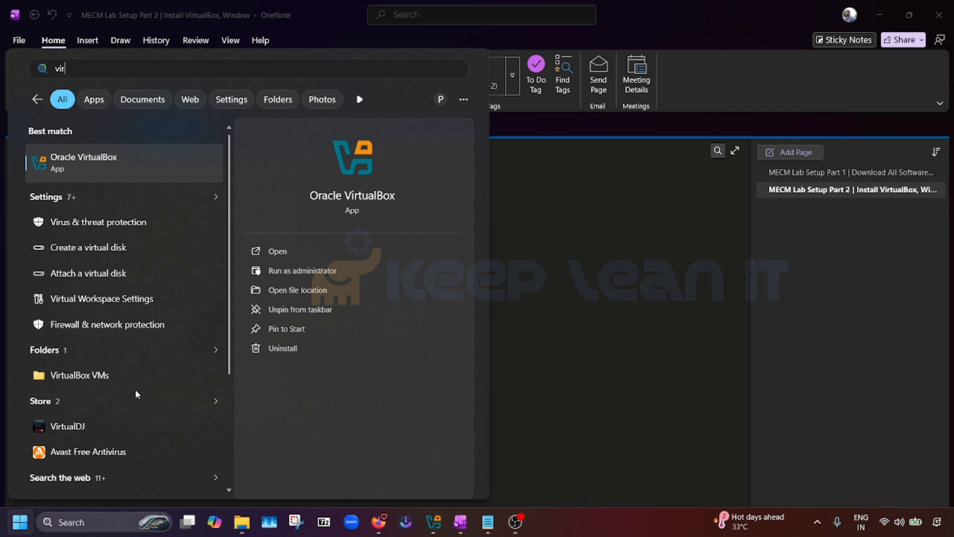
{"action": "key", "text": "Return"}
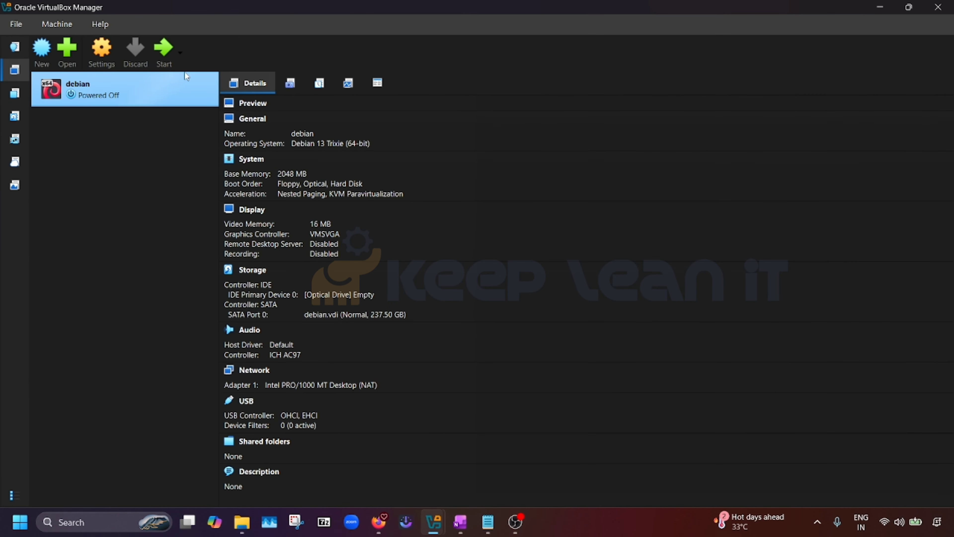
Remove the debian VM and delete its virtual machine files
{"action": "right_click", "coordinate": [133, 97]}
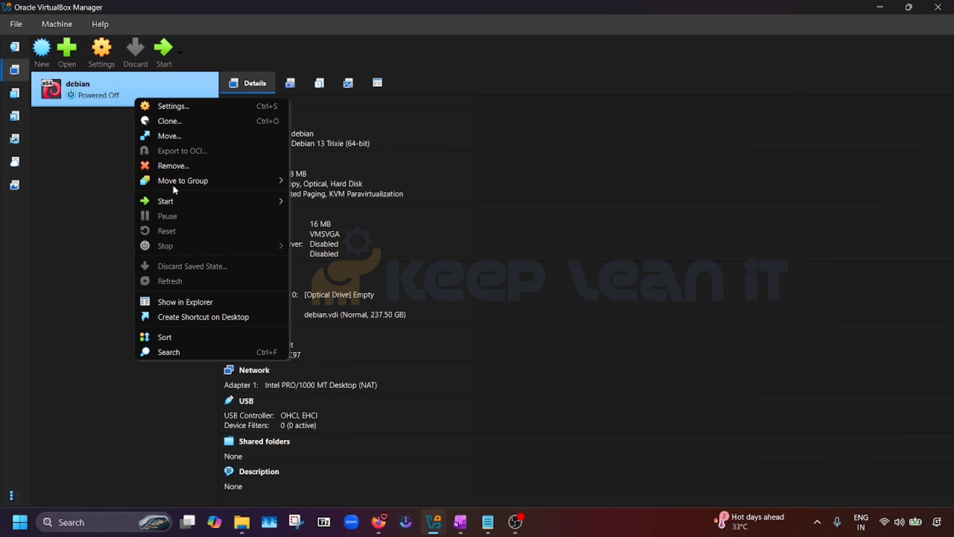
{"action": "left_click", "coordinate": [175, 166]}
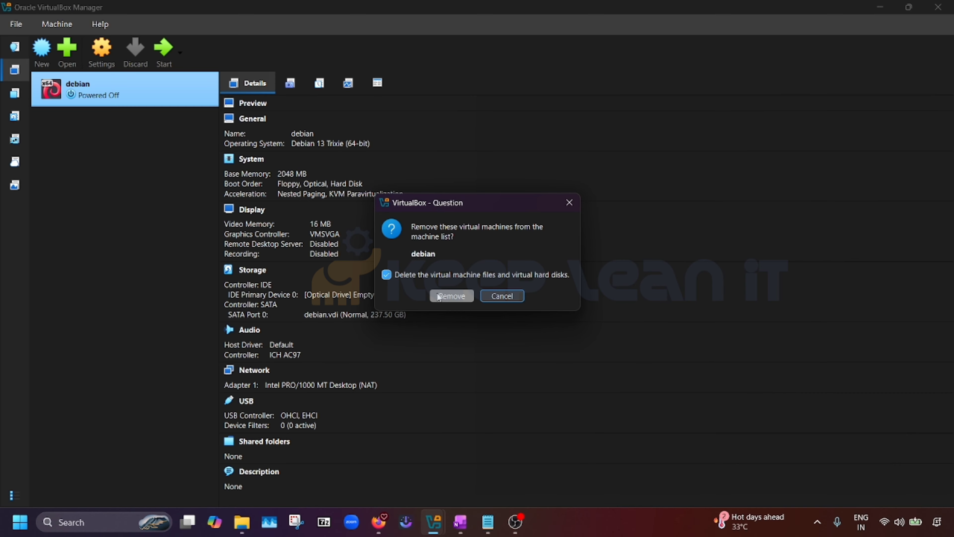
{"action": "left_click", "coordinate": [452, 295]}
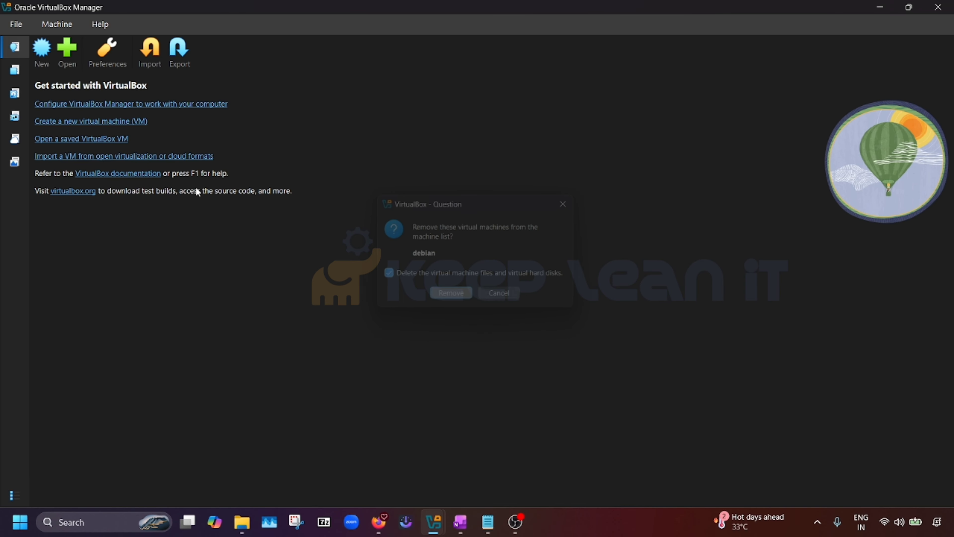
Start a new virtual machine named DC01, then return to File Explorer
{"action": "left_click", "coordinate": [46, 58]}
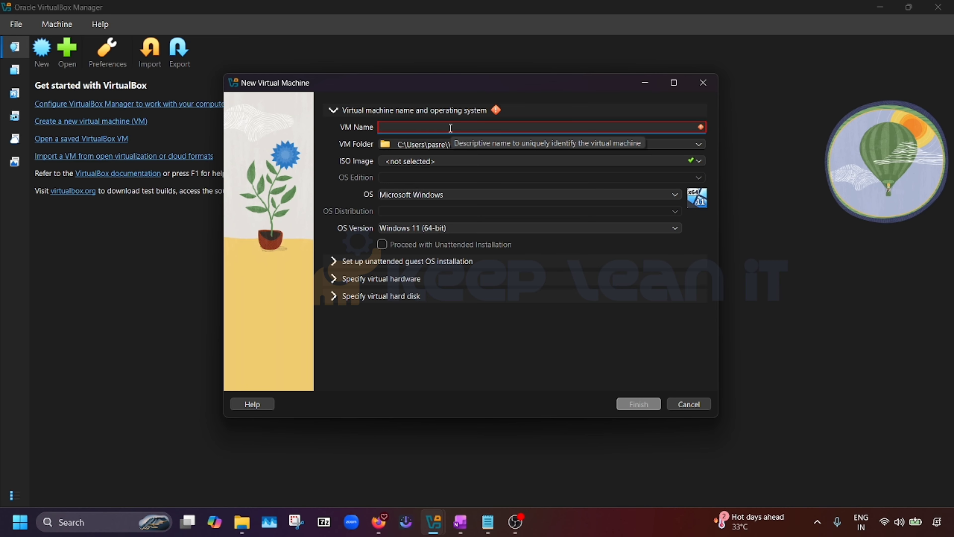
{"action": "type", "text": "DC01"}
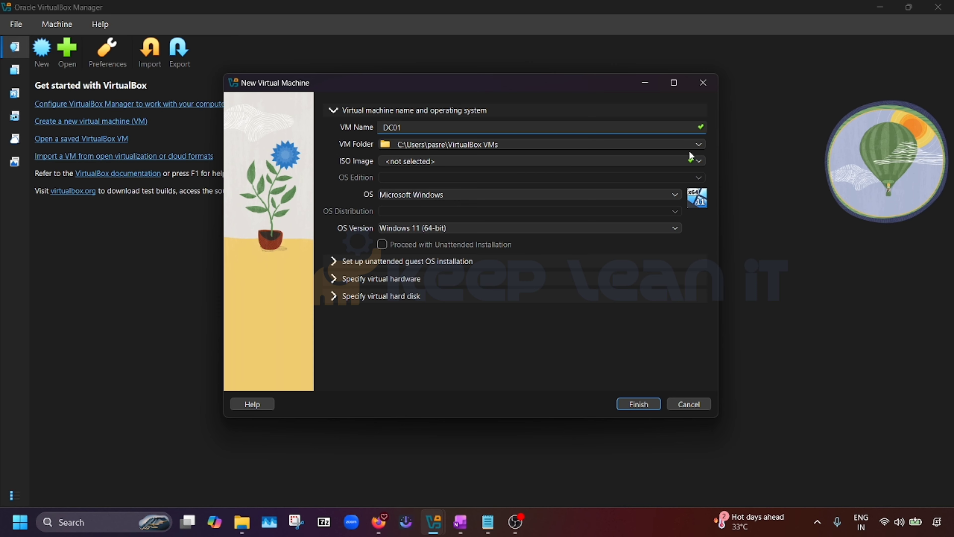
{"action": "left_click", "coordinate": [243, 522]}
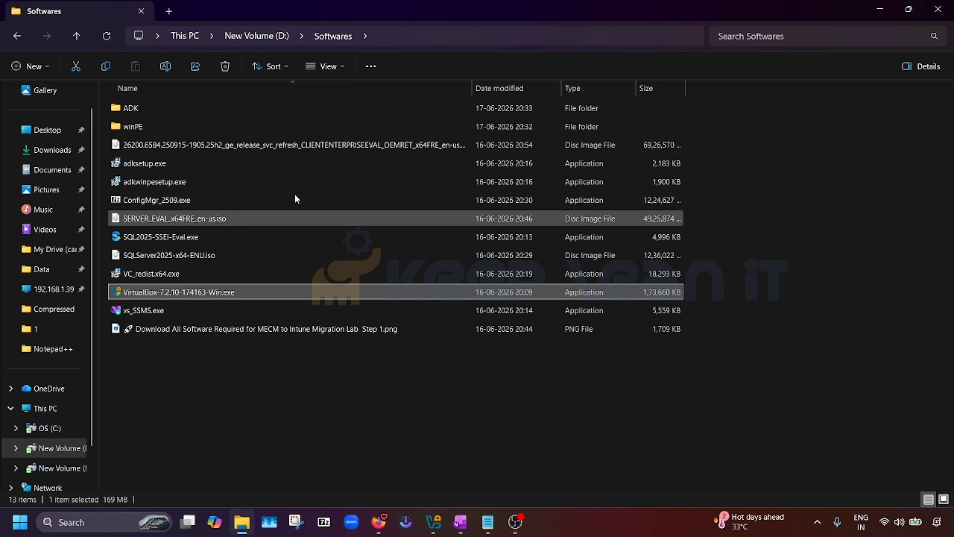
Open the empty D:\MECM Lab folder and copy its full path from the address bar
{"action": "left_click", "coordinate": [268, 36]}
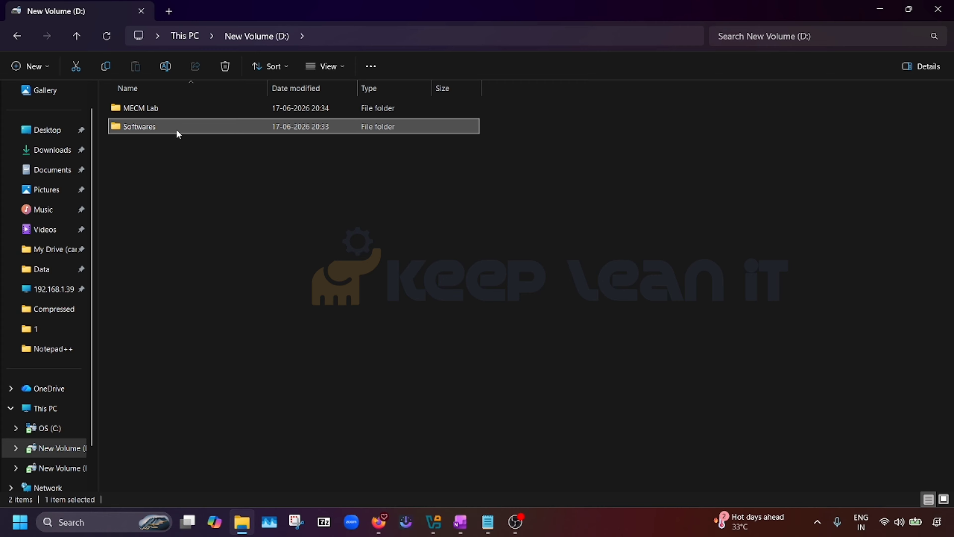
{"action": "left_click", "coordinate": [163, 161]}
{"action": "left_click", "coordinate": [150, 100]}
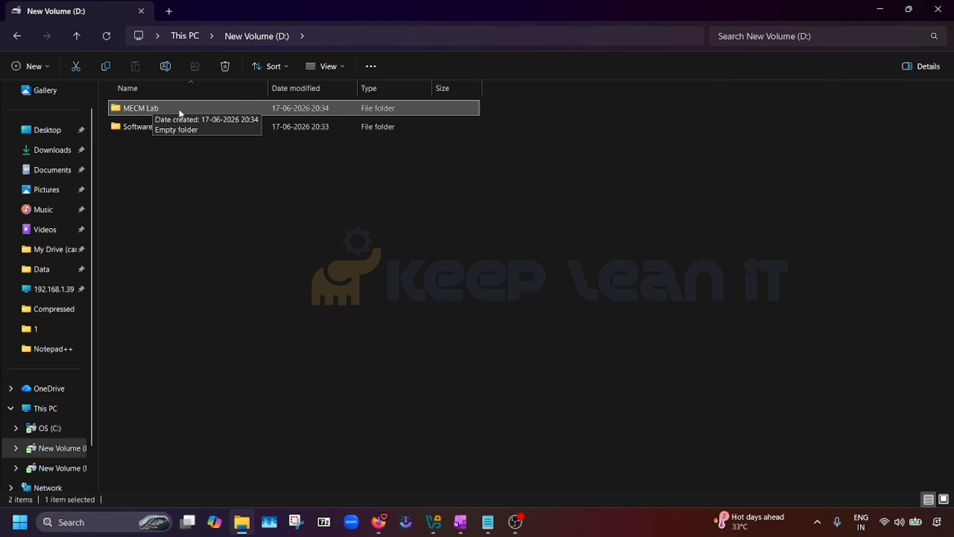
{"action": "left_click", "coordinate": [47, 409]}
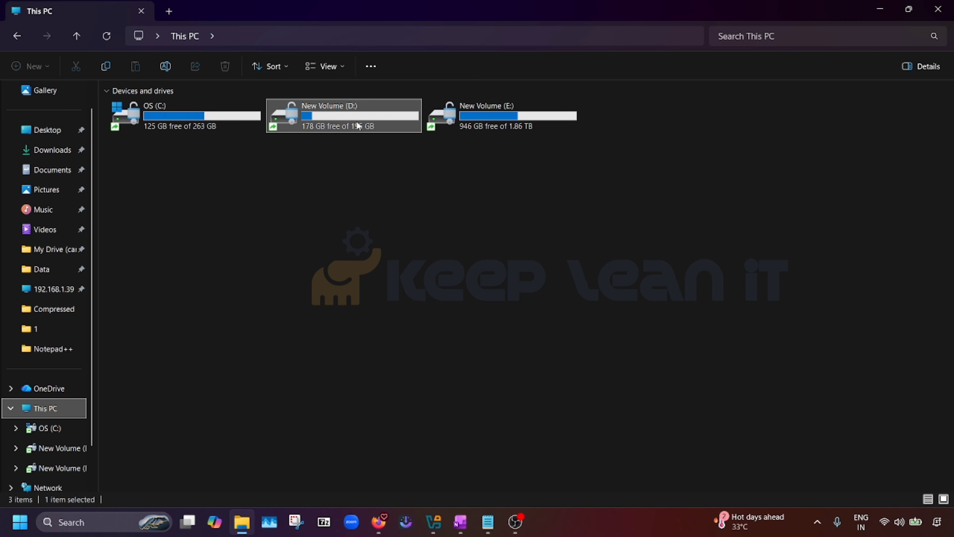
{"action": "double_click", "coordinate": [333, 123]}
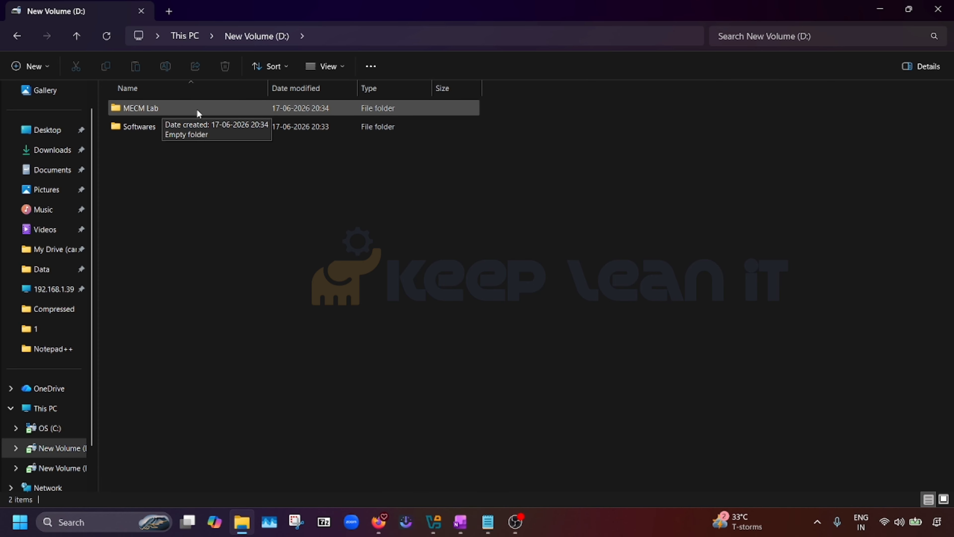
{"action": "double_click", "coordinate": [158, 108]}
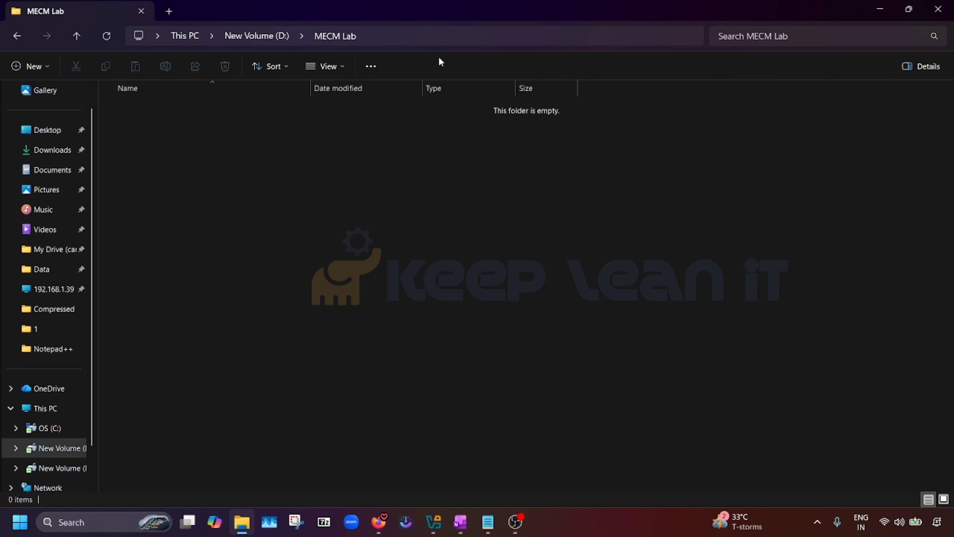
{"action": "left_click", "coordinate": [446, 37]}
{"action": "key", "text": "ctrl+c"}
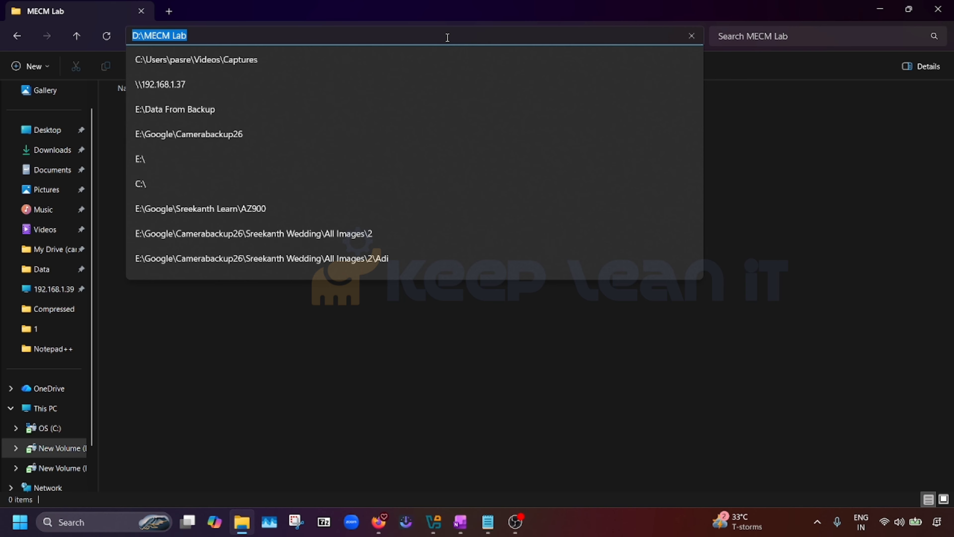
{"action": "left_click", "coordinate": [292, 409]}
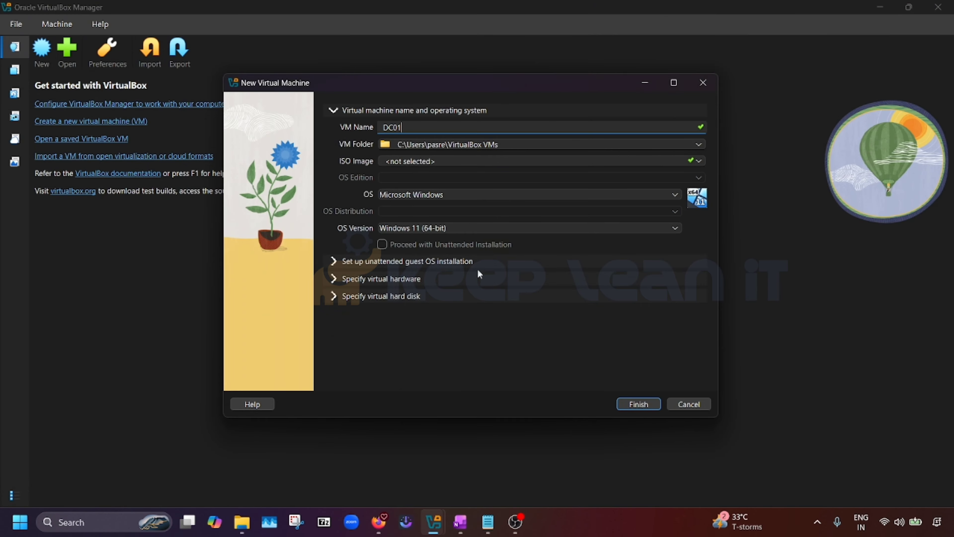
Paste D:\MECM Lab as the DC01 VM folder
{"action": "left_click", "coordinate": [522, 145]}
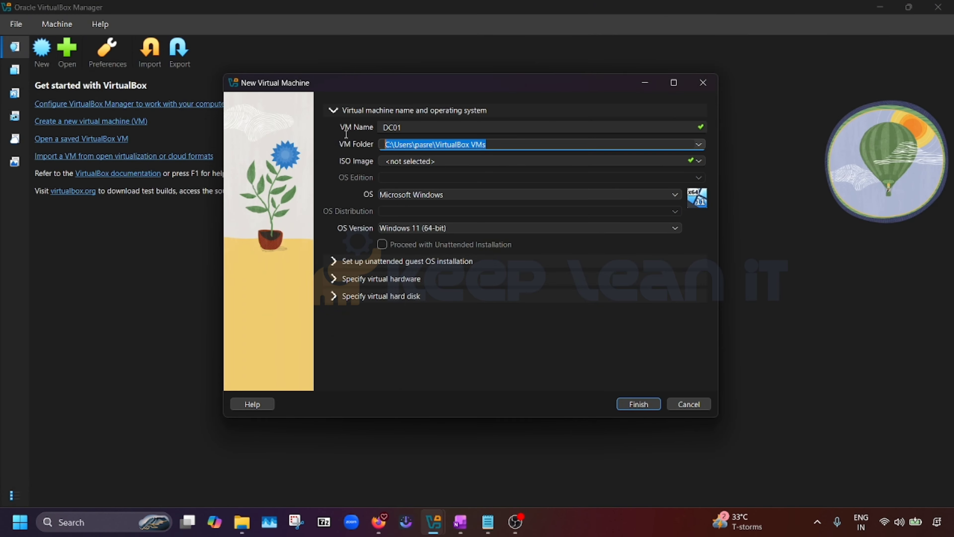
{"action": "key", "text": "ctrl+v"}
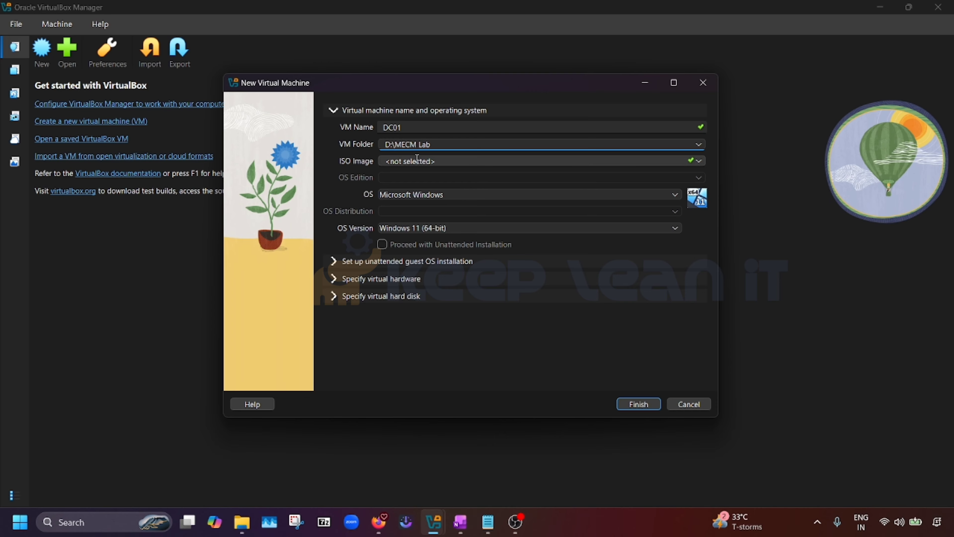
{"action": "left_click", "coordinate": [700, 161]}
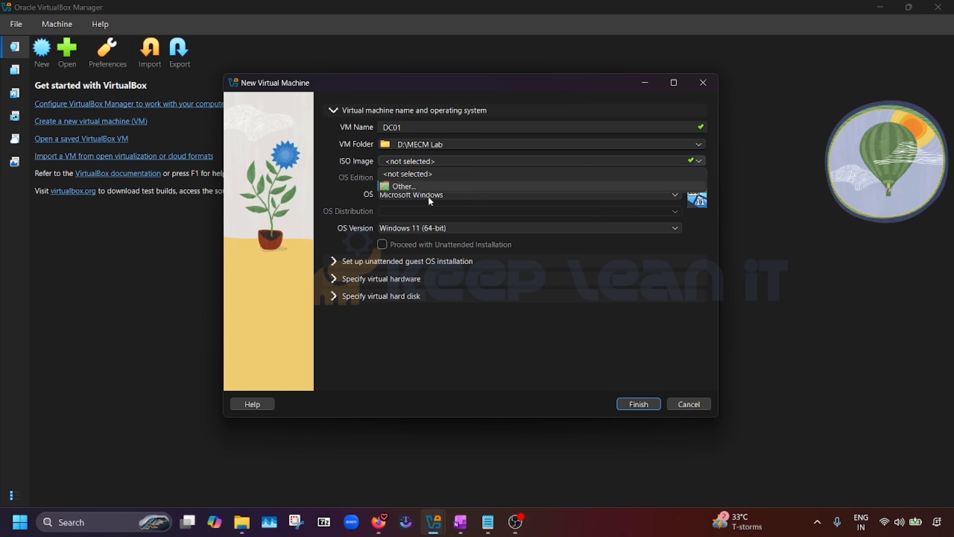
Attach SERVER_EVAL_x64FRE_en-us.iso from D:\Softwares and turn off unattended installation
{"action": "left_click", "coordinate": [401, 187]}
{"action": "scroll", "coordinate": [279, 266], "scroll_direction": "down", "scroll_amount": 6}
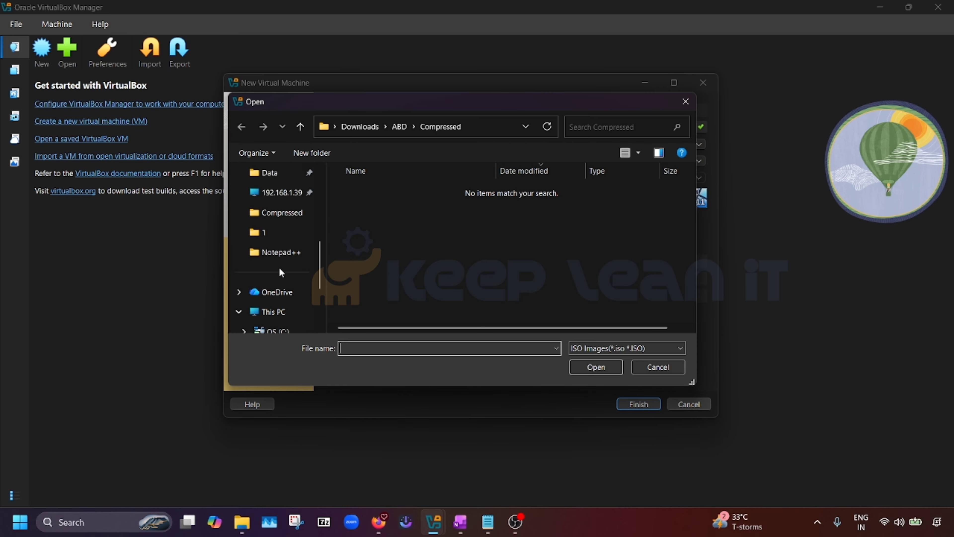
{"action": "left_click", "coordinate": [289, 292]}
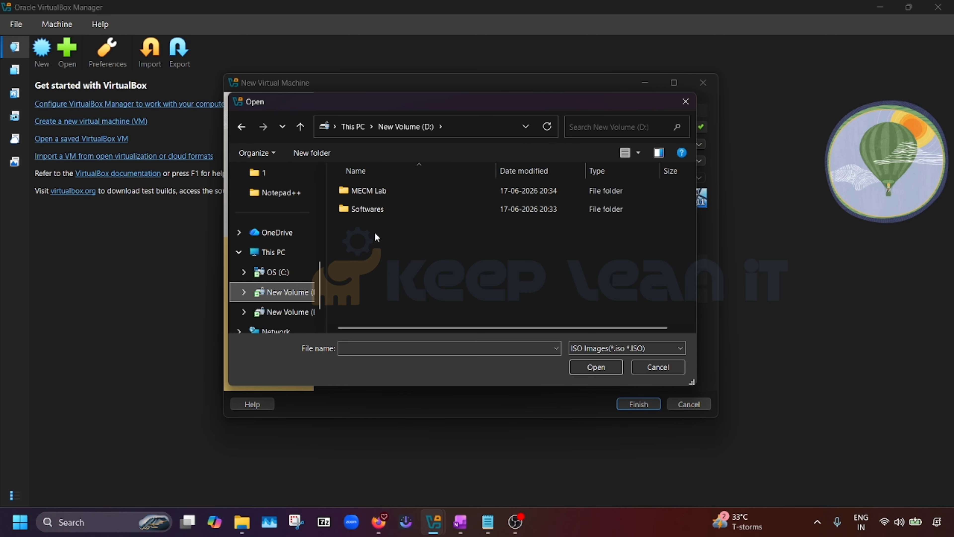
{"action": "double_click", "coordinate": [367, 208]}
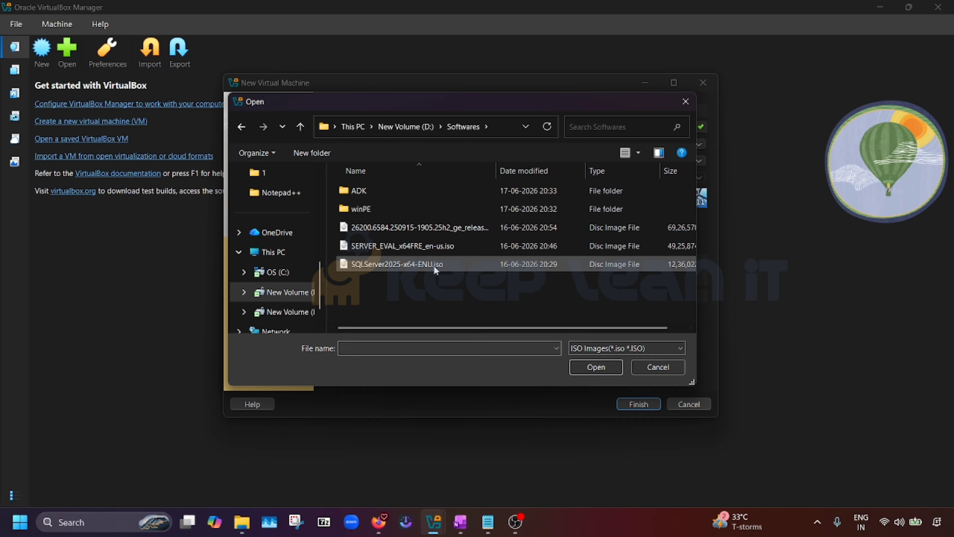
{"action": "left_click", "coordinate": [432, 246]}
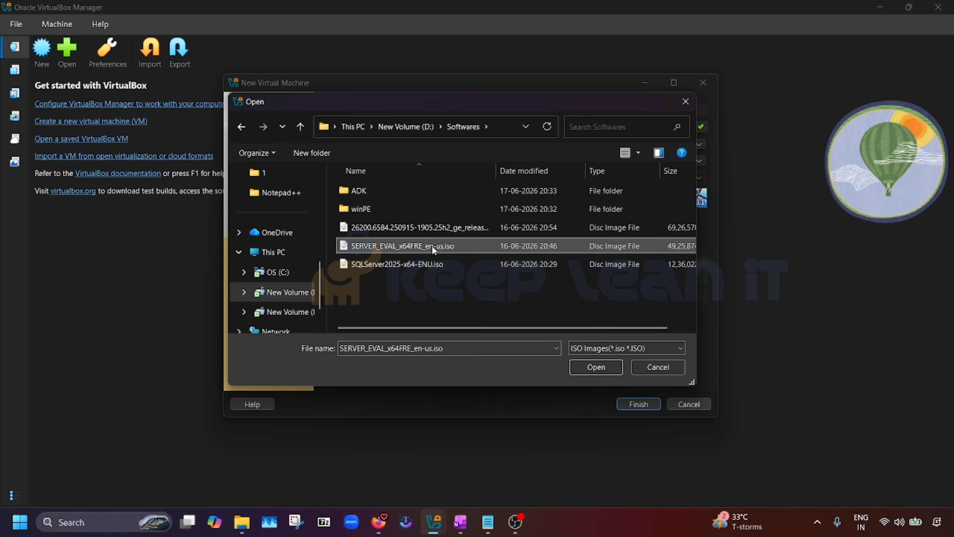
{"action": "left_click", "coordinate": [597, 367]}
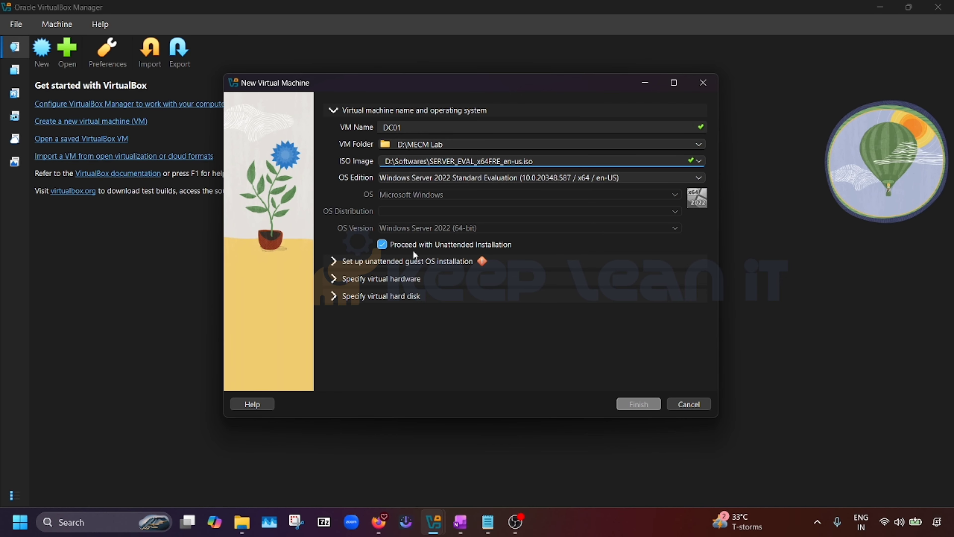
{"action": "left_click", "coordinate": [382, 245]}
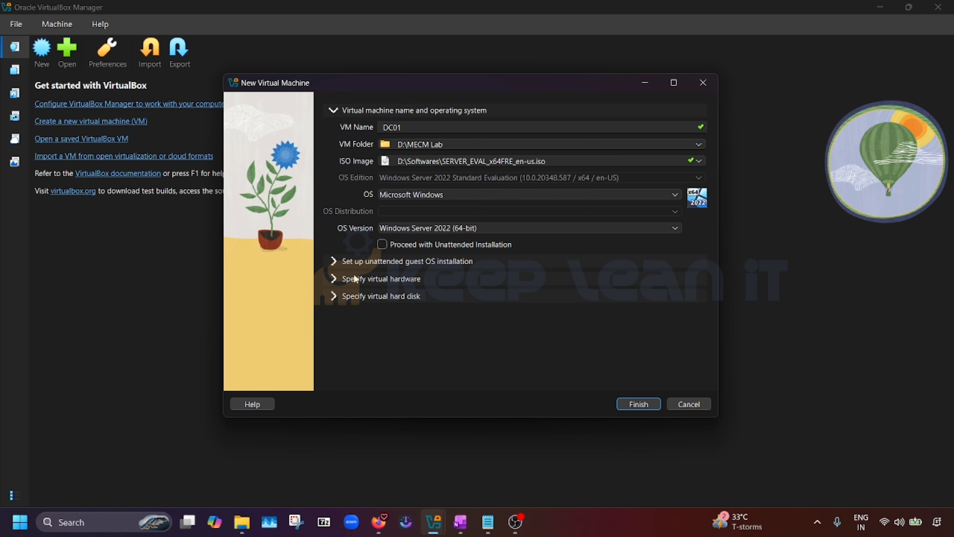
{"action": "left_click", "coordinate": [335, 282]}
Raise DC01's base memory to 4594 MB, leaving 1 CPU
{"action": "left_click_drag", "start_coordinate": [419, 162], "coordinate": [452, 173]}
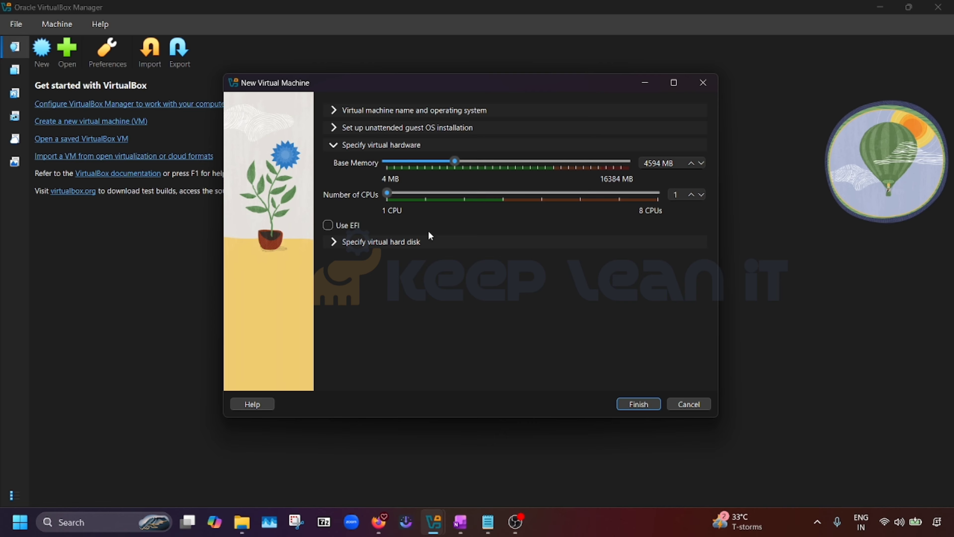
Size DC01's virtual disk to about 131.82 GB and finish creating the VM
{"action": "left_click", "coordinate": [335, 244]}
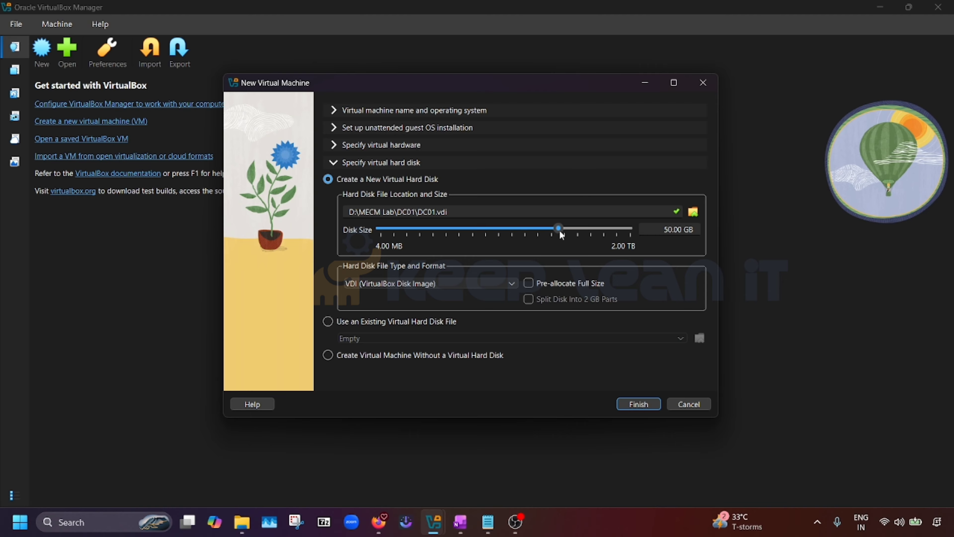
{"action": "left_click_drag", "start_coordinate": [559, 229], "coordinate": [578, 228]}
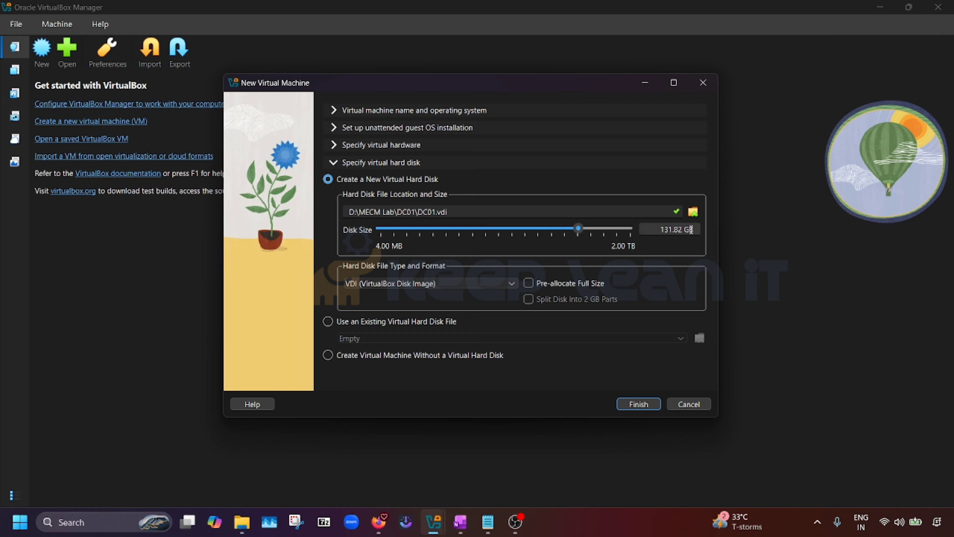
{"action": "mouse_move", "coordinate": [249, 526]}
{"action": "left_click", "coordinate": [637, 405]}
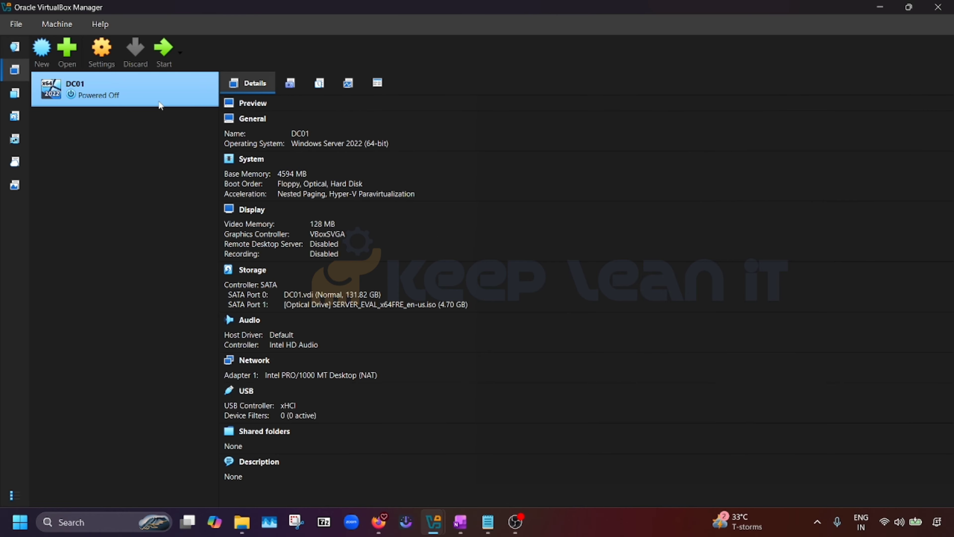
Review DC01's System, Display, Storage and Network settings, ending on Adapter 1 attached to NAT
{"action": "left_click", "coordinate": [103, 54]}
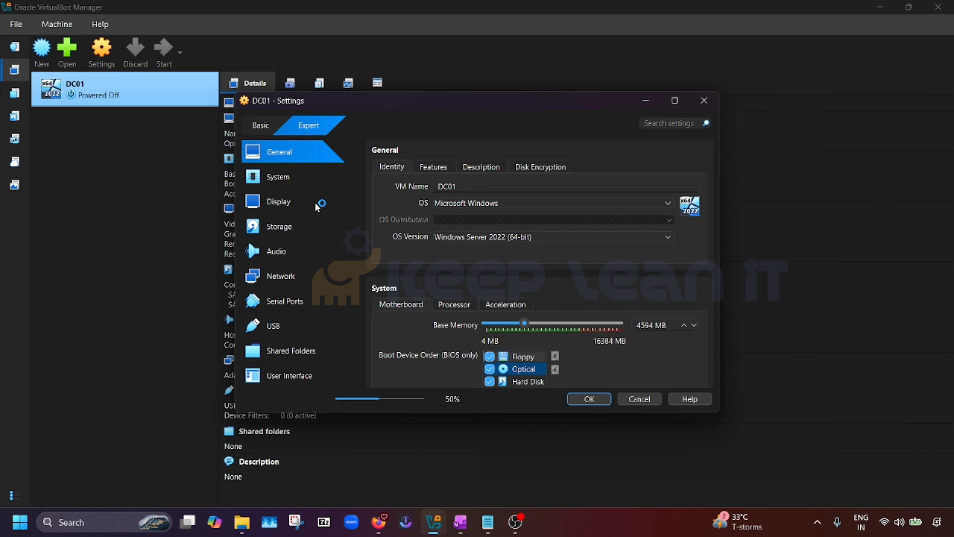
{"action": "left_click", "coordinate": [280, 180]}
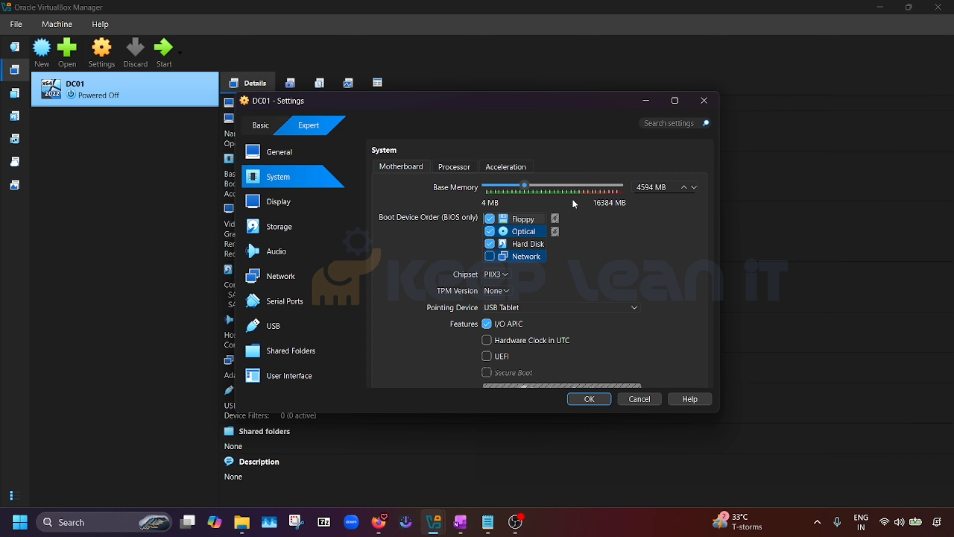
{"action": "left_click", "coordinate": [287, 209]}
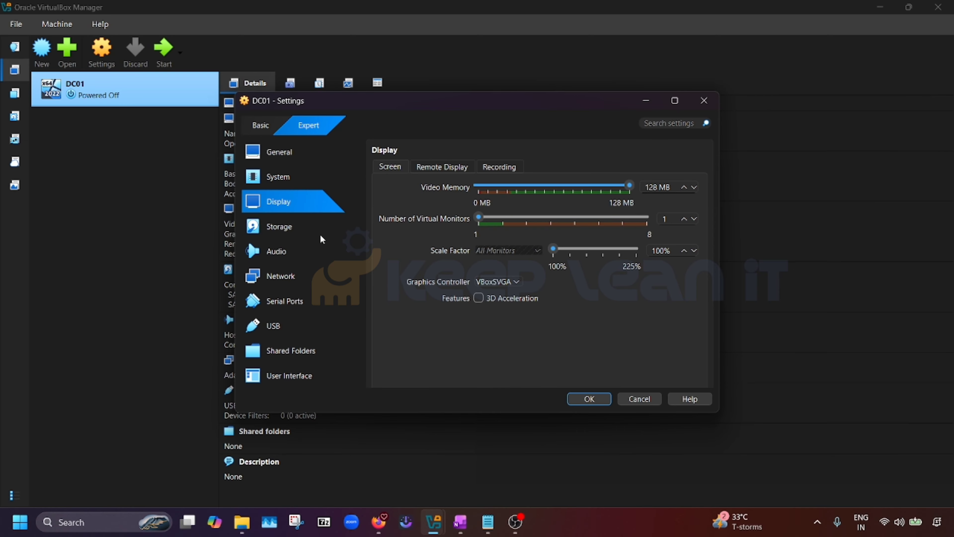
{"action": "left_click", "coordinate": [295, 232]}
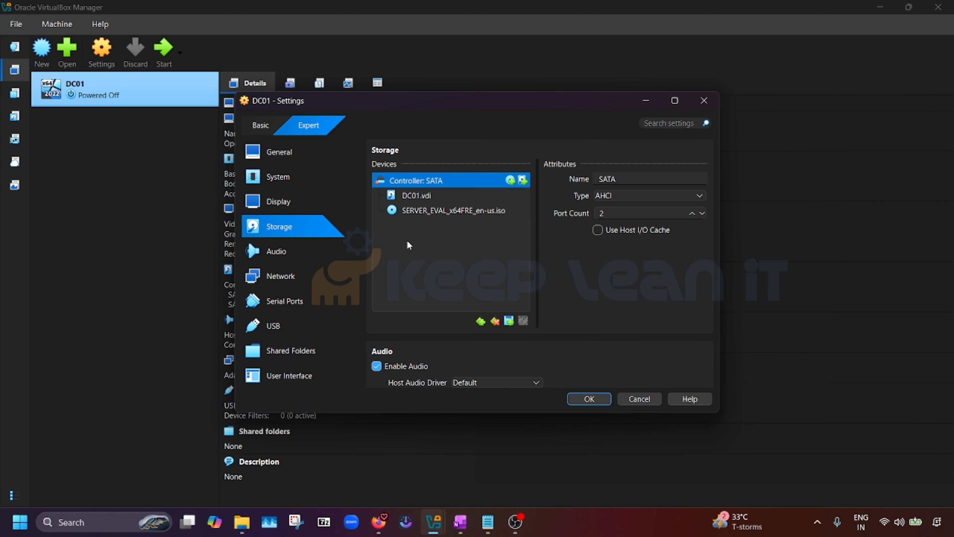
{"action": "left_click", "coordinate": [434, 211]}
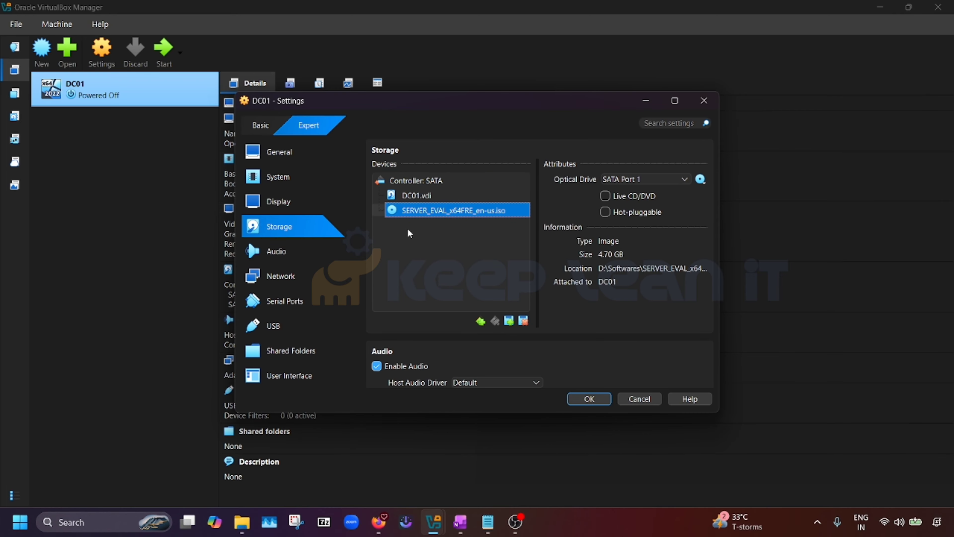
{"action": "left_click", "coordinate": [286, 281]}
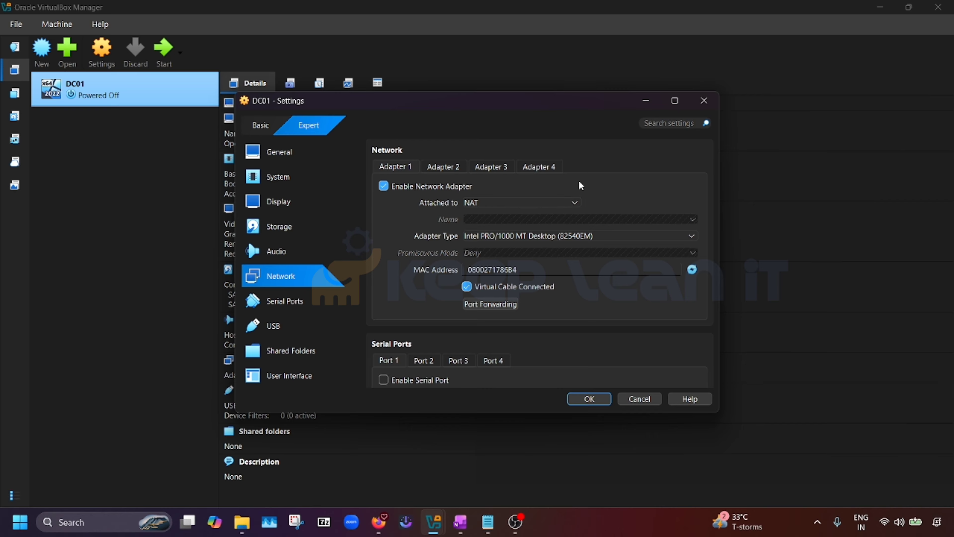
Review DC01's Adapter 2, Adapter 1 and Shared Folders settings, then cancel without changes
{"action": "left_click", "coordinate": [453, 172]}
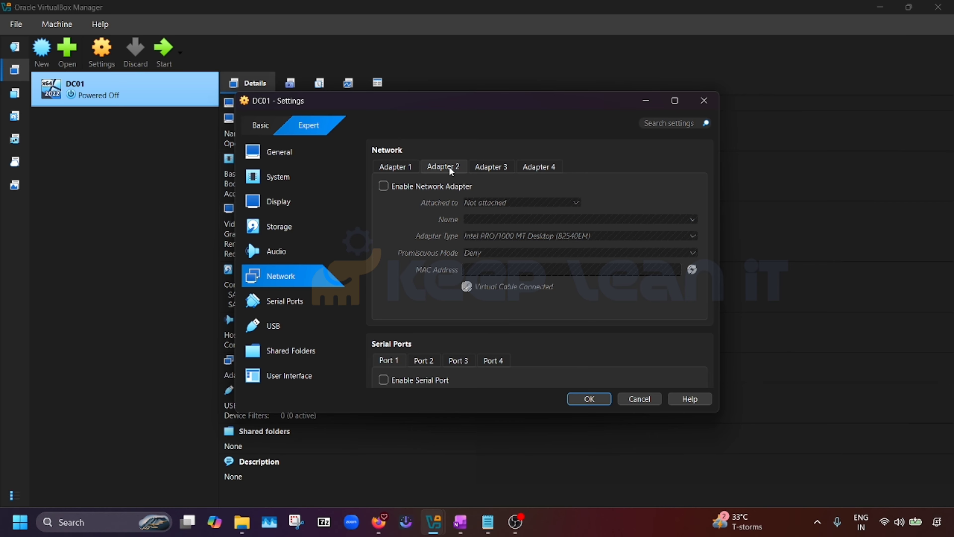
{"action": "left_click", "coordinate": [396, 168]}
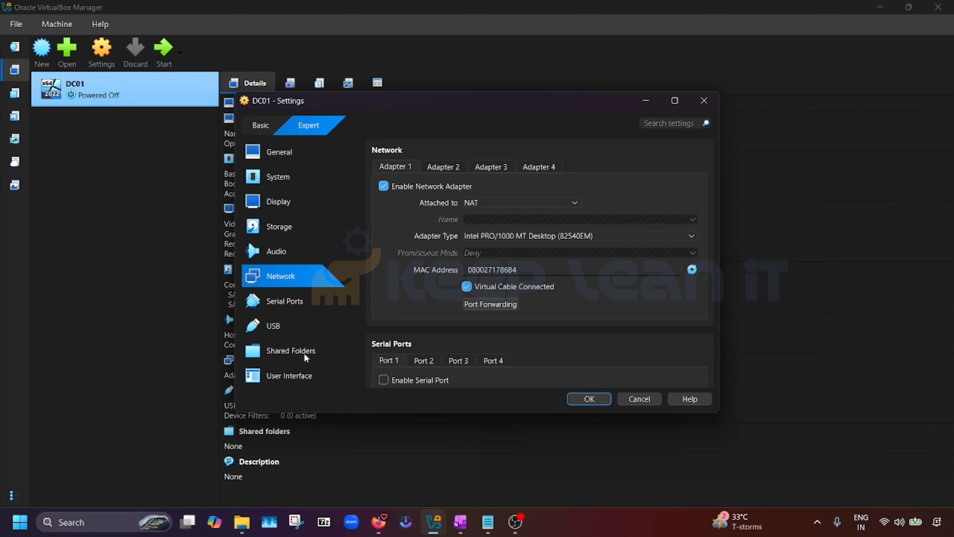
{"action": "left_click", "coordinate": [321, 346]}
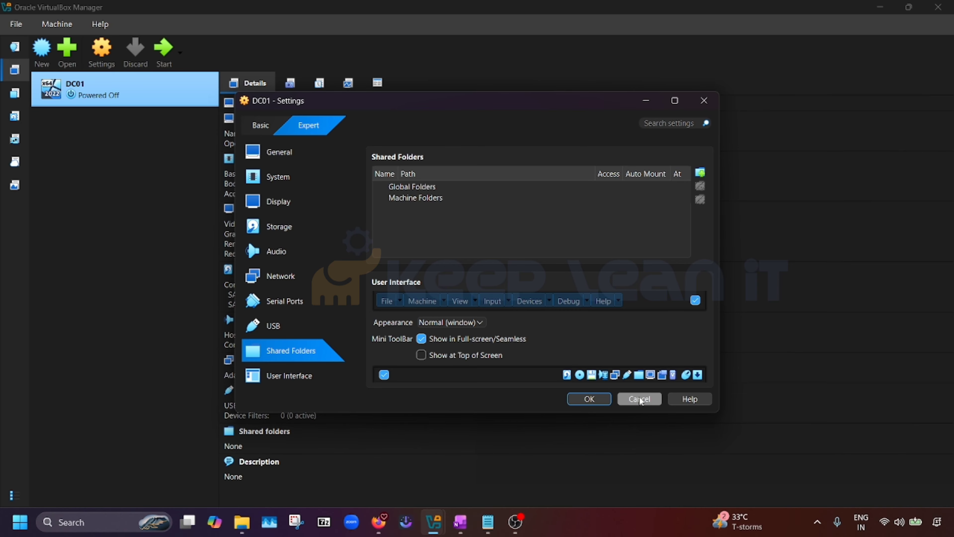
{"action": "left_click", "coordinate": [640, 400]}
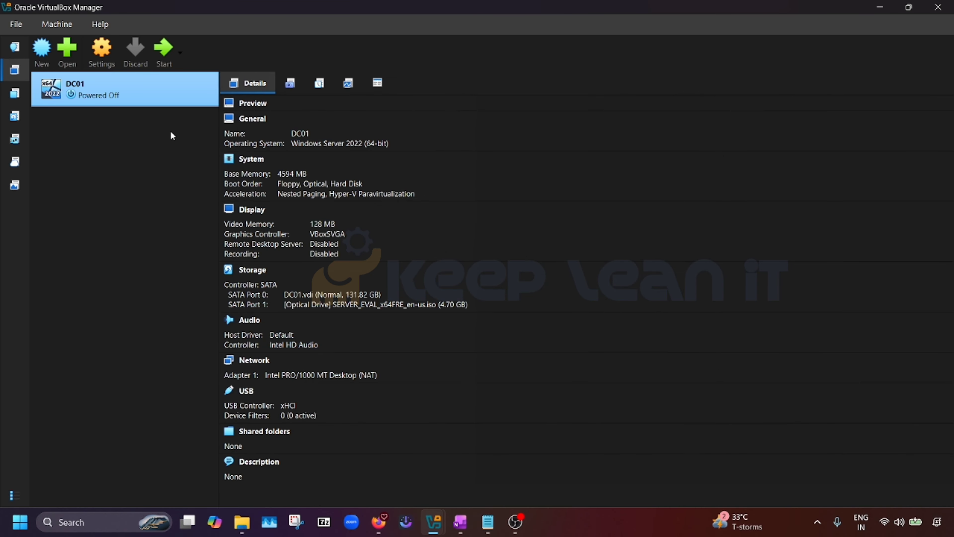
Start DC01 and maximize its window as it boots from the Windows Server image
{"action": "left_click", "coordinate": [162, 51]}
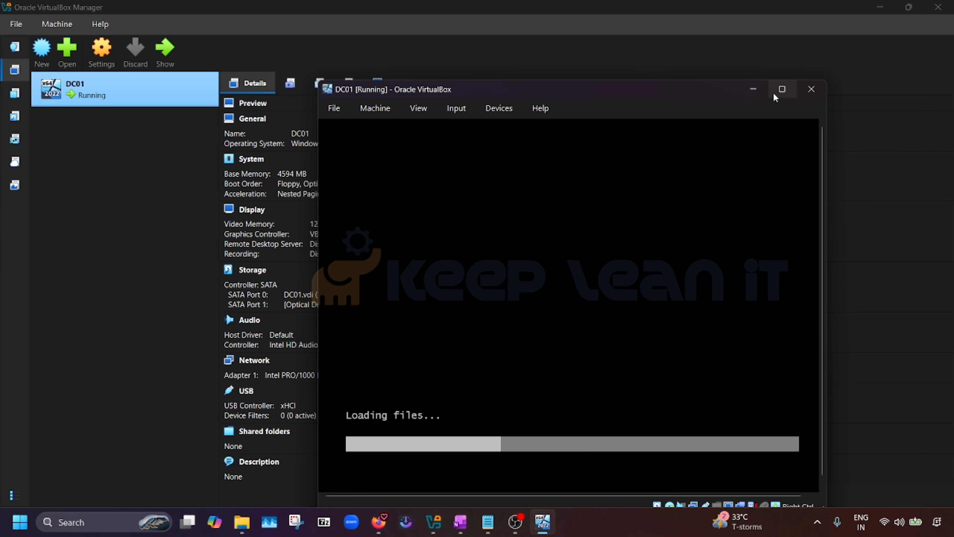
{"action": "mouse_move", "coordinate": [779, 92]}
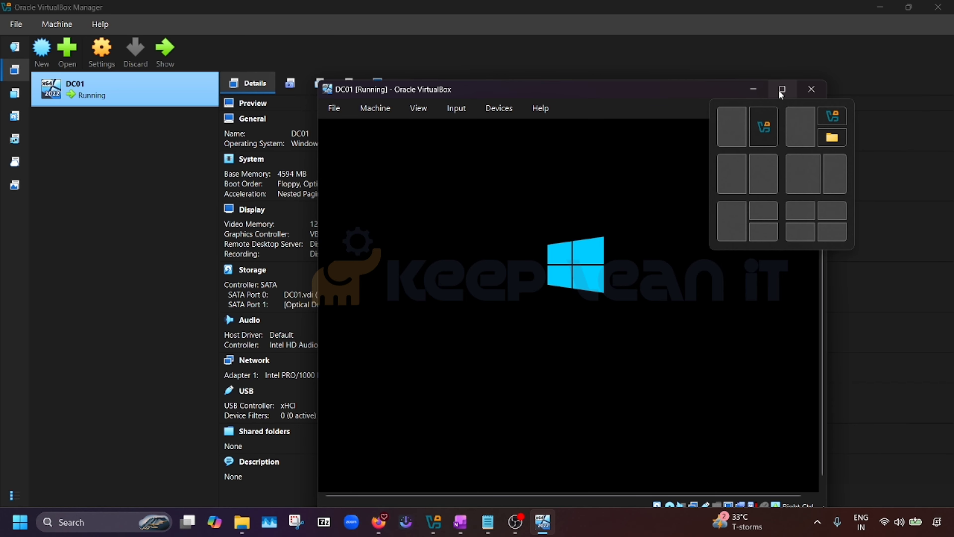
{"action": "left_click", "coordinate": [780, 90]}
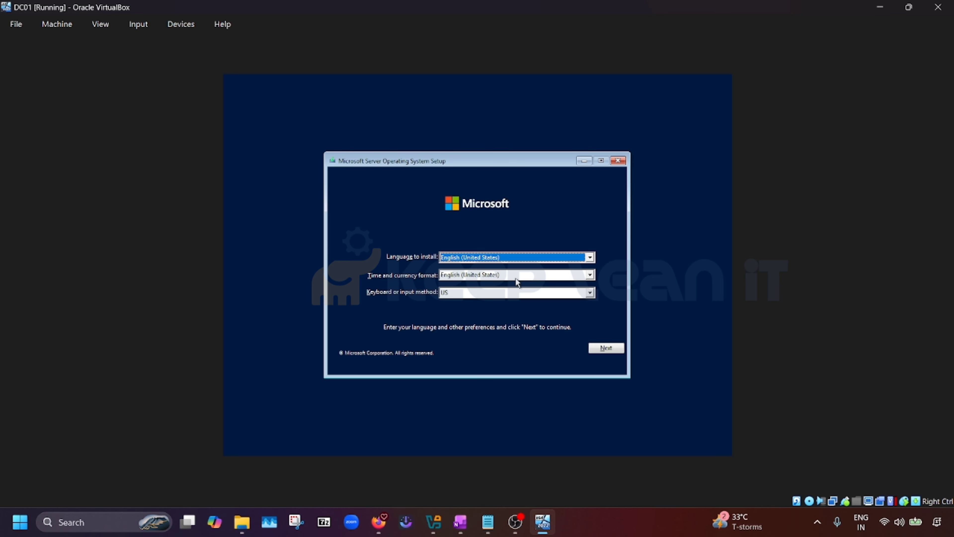
Keep the default language and keyboard settings and begin the Windows Server installation
{"action": "left_click", "coordinate": [609, 347]}
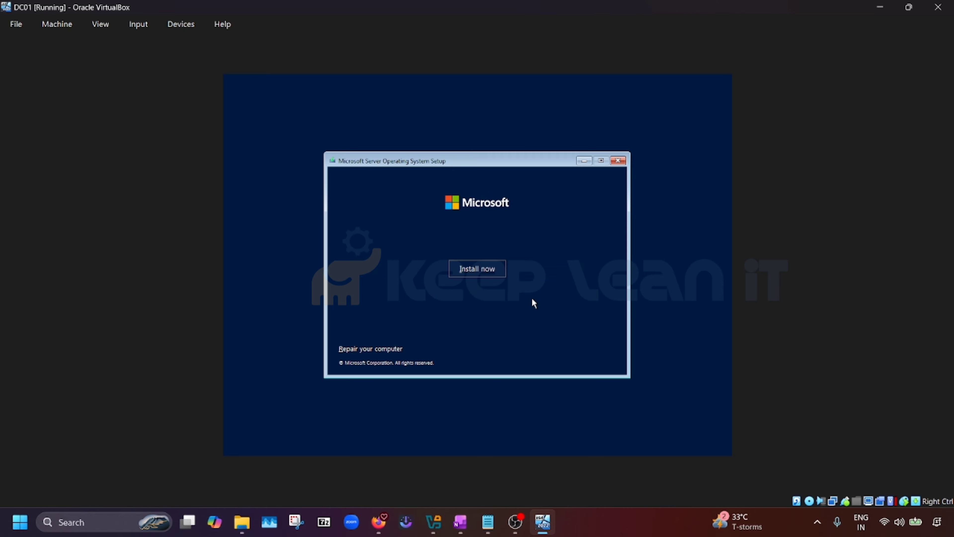
{"action": "left_click", "coordinate": [473, 271]}
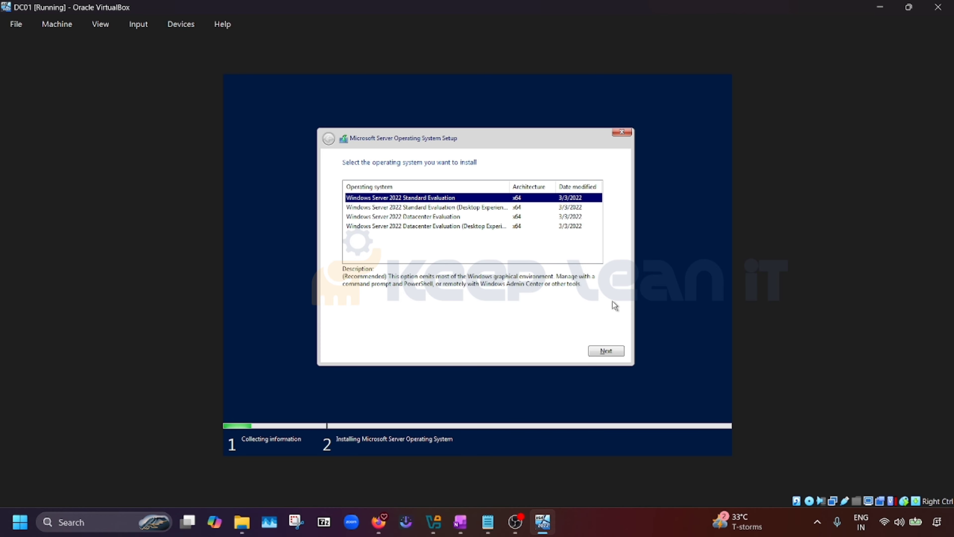
Choose Windows Server 2022 Standard Evaluation (Desktop Experience) and continue to the license terms
{"action": "left_click", "coordinate": [452, 208]}
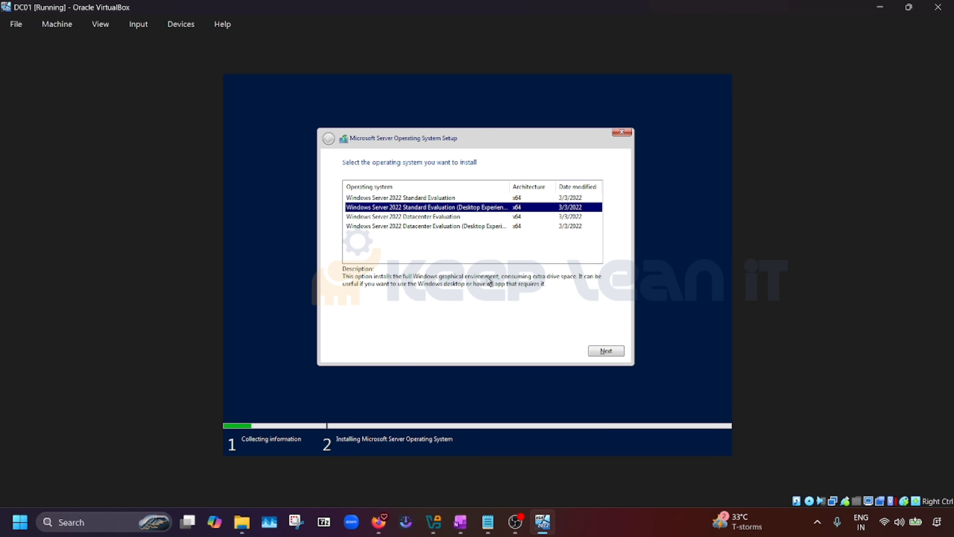
{"action": "left_click", "coordinate": [442, 198]}
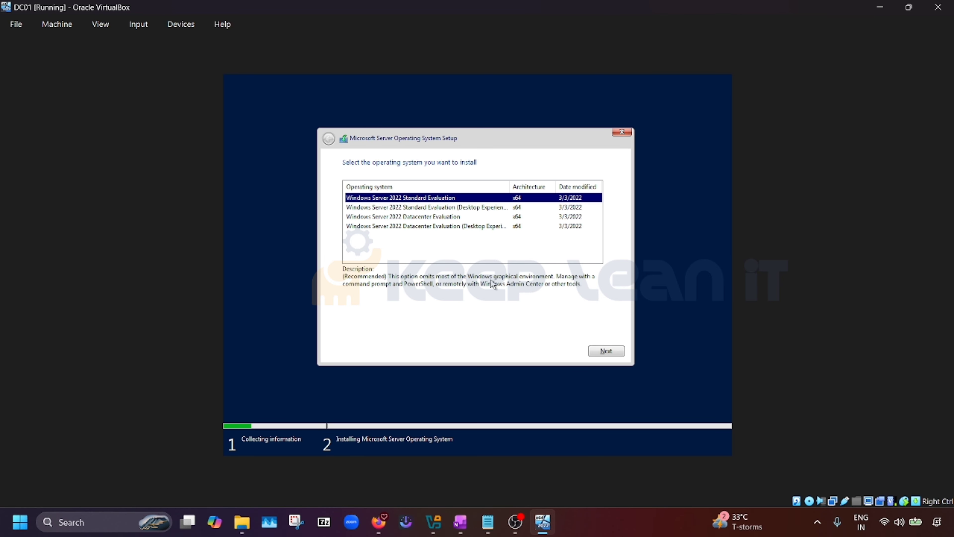
{"action": "left_click", "coordinate": [425, 208]}
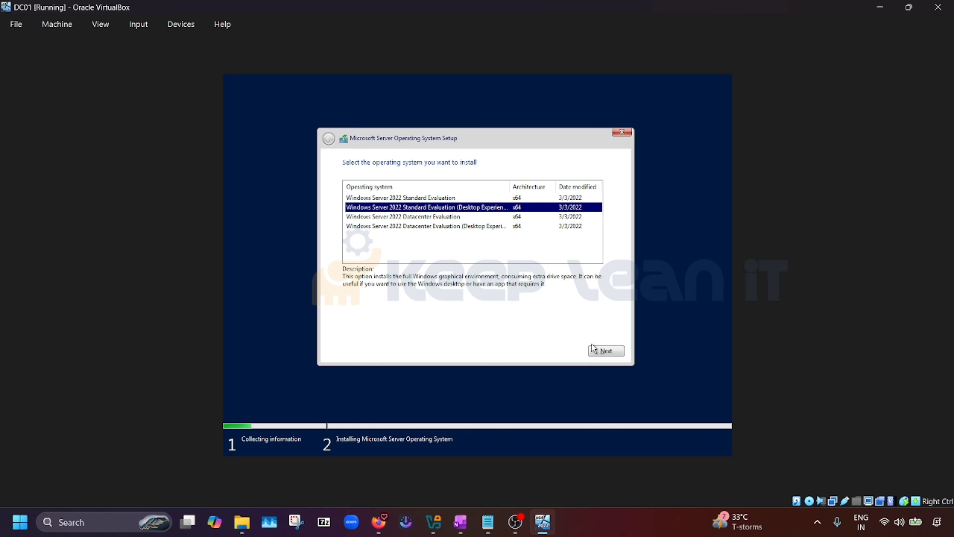
{"action": "left_click", "coordinate": [604, 351]}
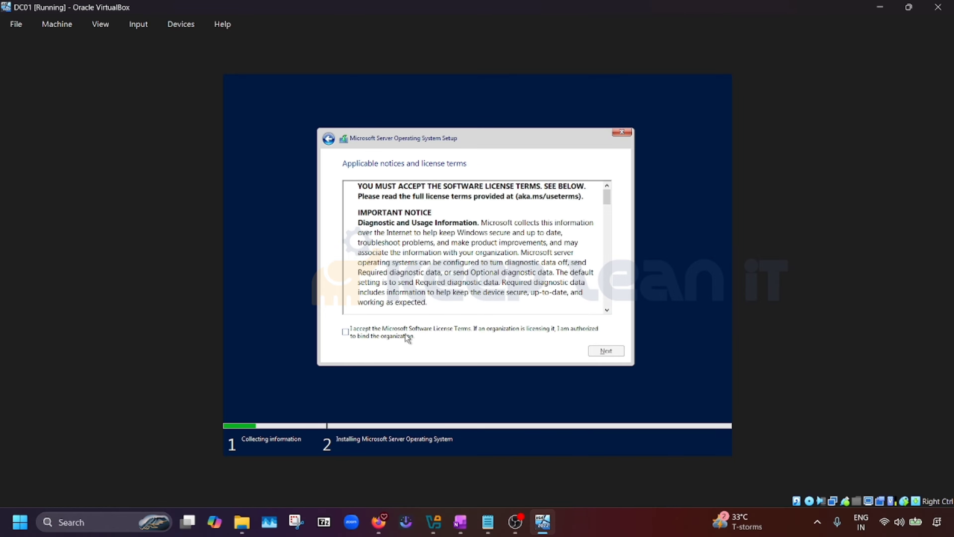
Accept the license terms and custom-install Windows Server onto Drive 0's unallocated space
{"action": "left_click", "coordinate": [354, 336]}
{"action": "left_click", "coordinate": [606, 352]}
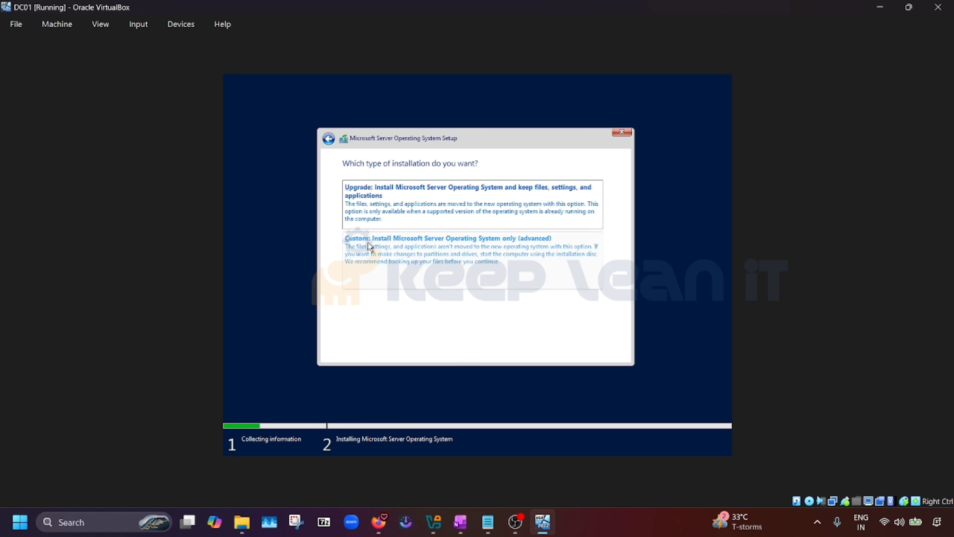
{"action": "left_click", "coordinate": [379, 254]}
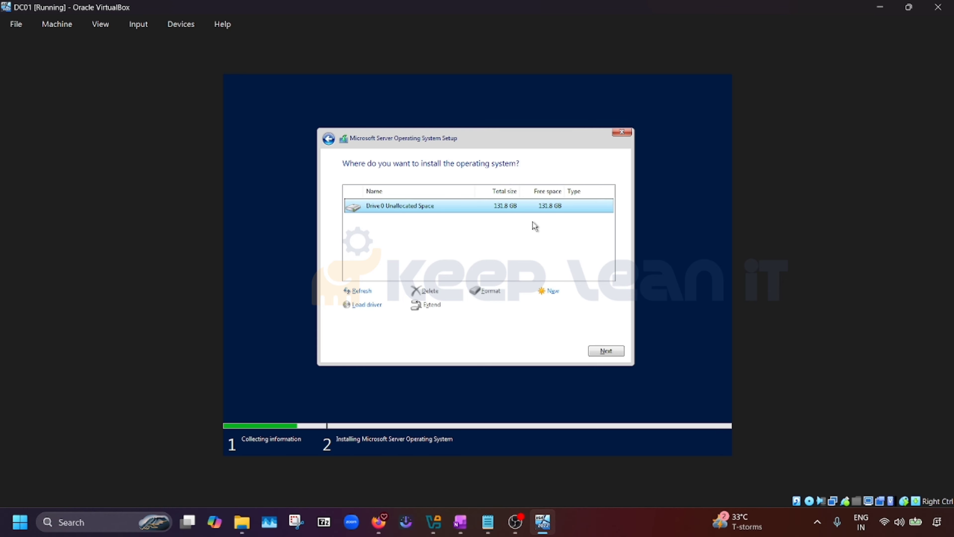
{"action": "left_click", "coordinate": [610, 352]}
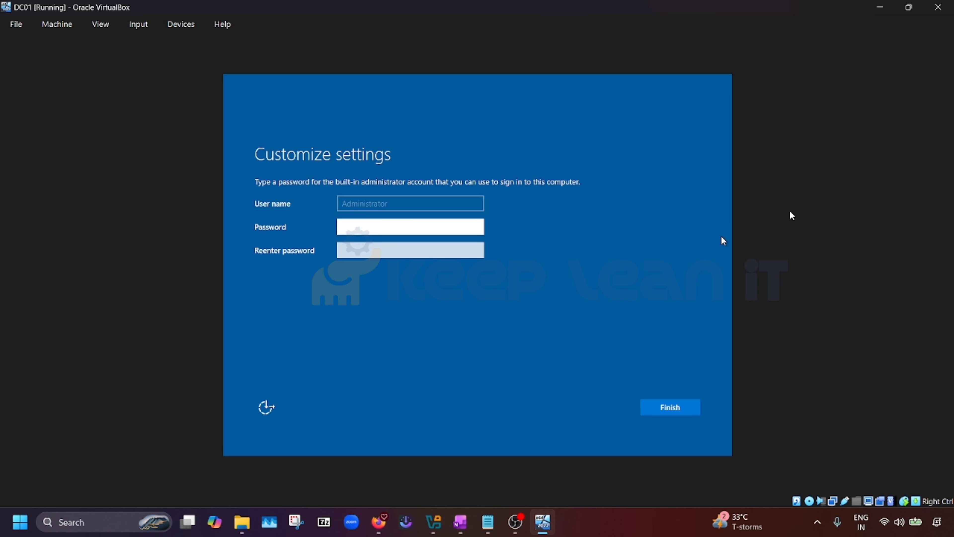
Enter and confirm the Administrator password, retyping it after the mismatch warning
{"action": "type", "text": "Pa$"}
{"action": "key", "text": "Tab"}
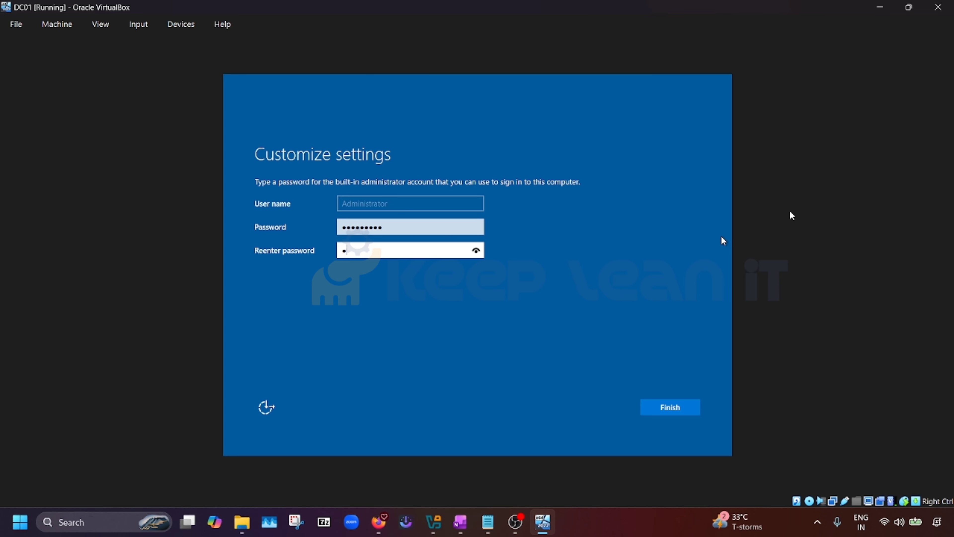
{"action": "type", "text": "•••••••••"}
{"action": "key", "text": "Return"}
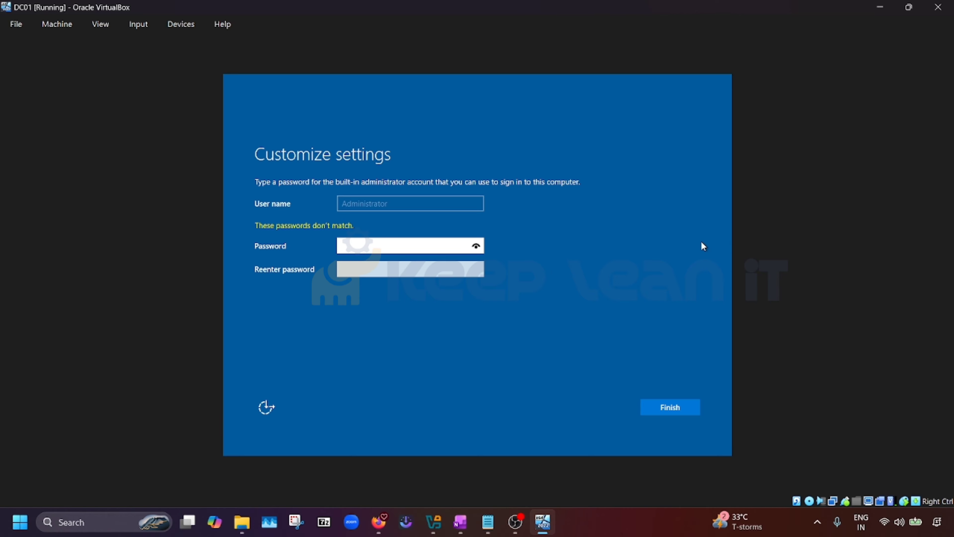
{"action": "type", "text": "••••••••••"}
{"action": "key", "text": "Tab"}
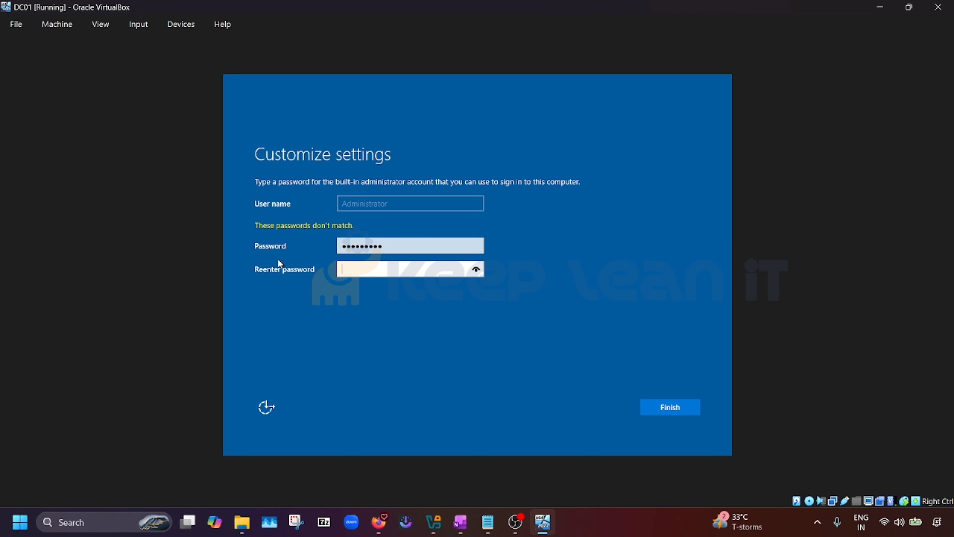
{"action": "type", "text": "••••••••••"}
{"action": "key", "text": "Return"}
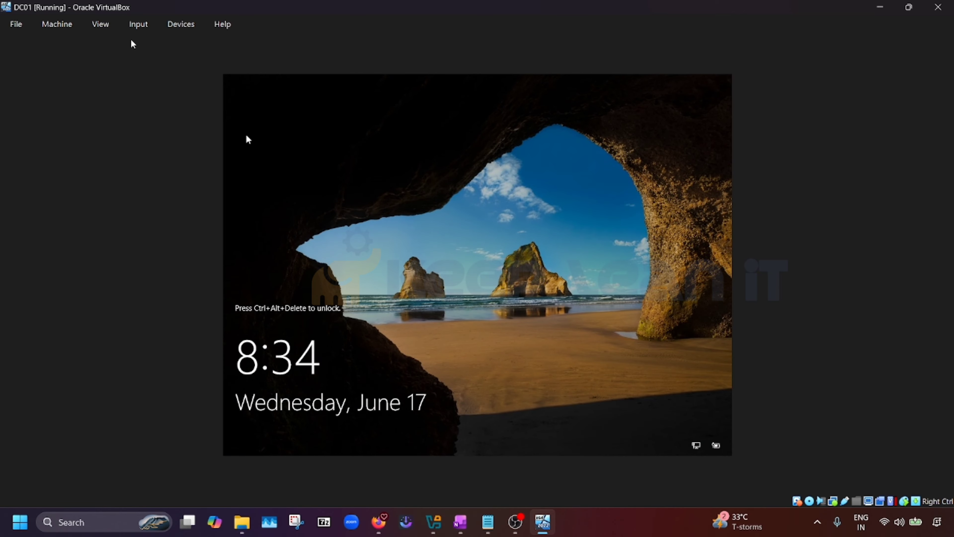
Send Ctrl-Alt-Del from the Input > Keyboard menu and sign in as Administrator with the password
{"action": "left_click", "coordinate": [136, 31]}
{"action": "mouse_move", "coordinate": [157, 44]}
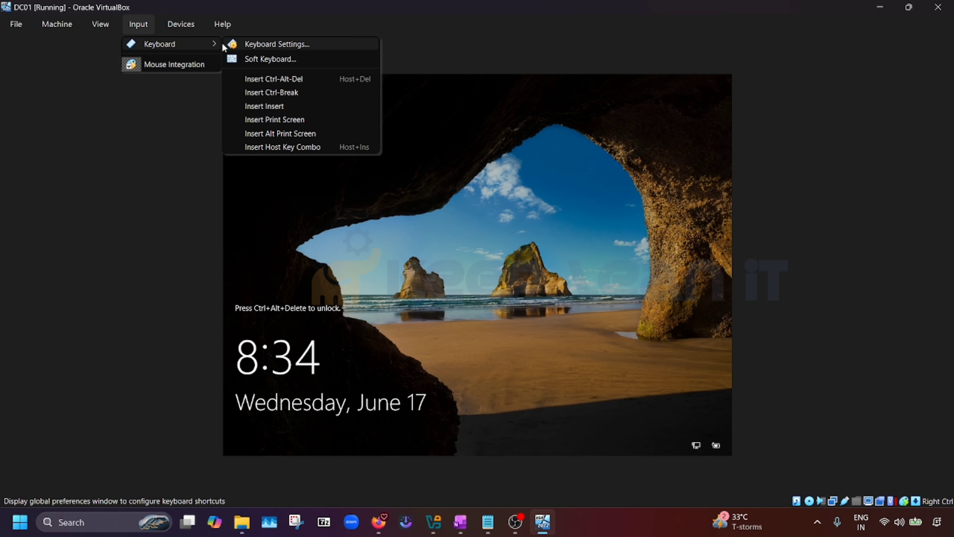
{"action": "left_click", "coordinate": [297, 82]}
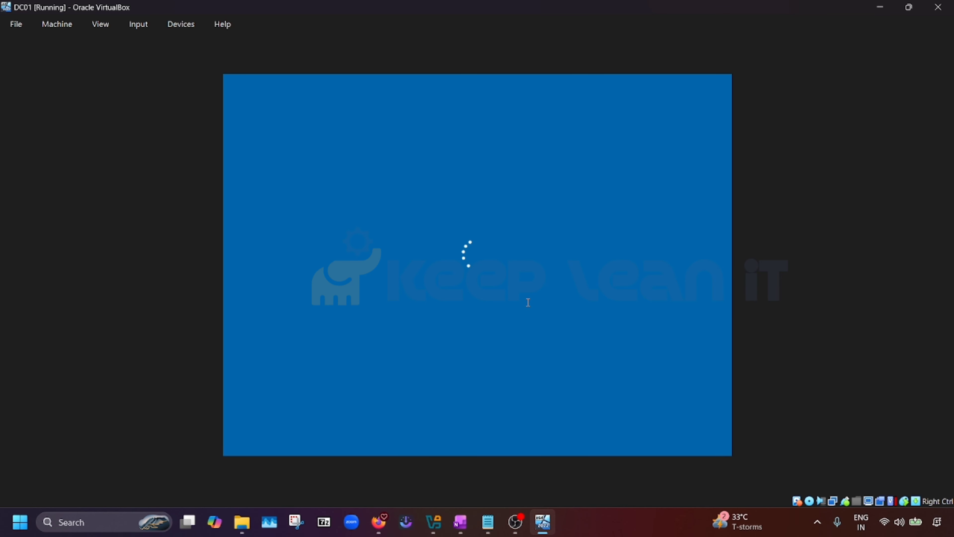
{"action": "type", "text": "P@s"}
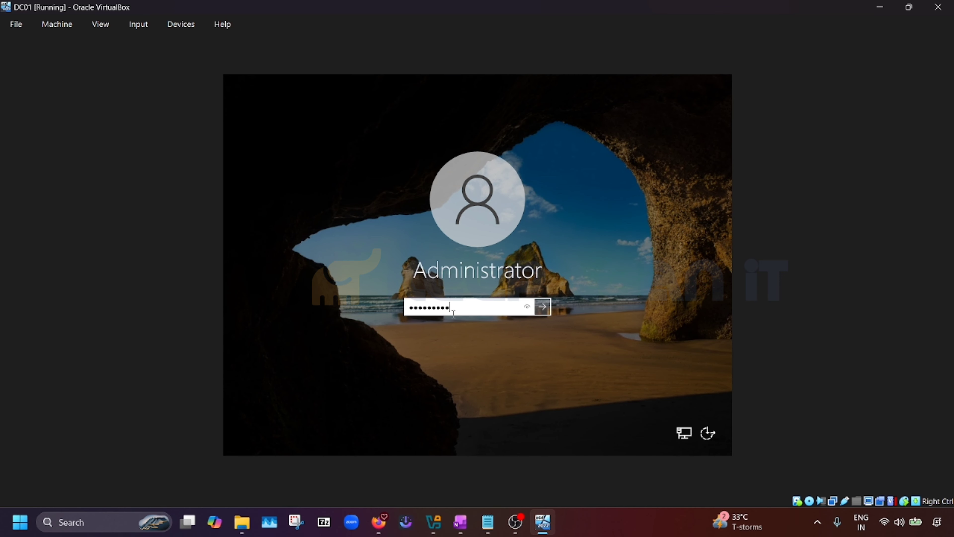
{"action": "key", "text": "Return"}
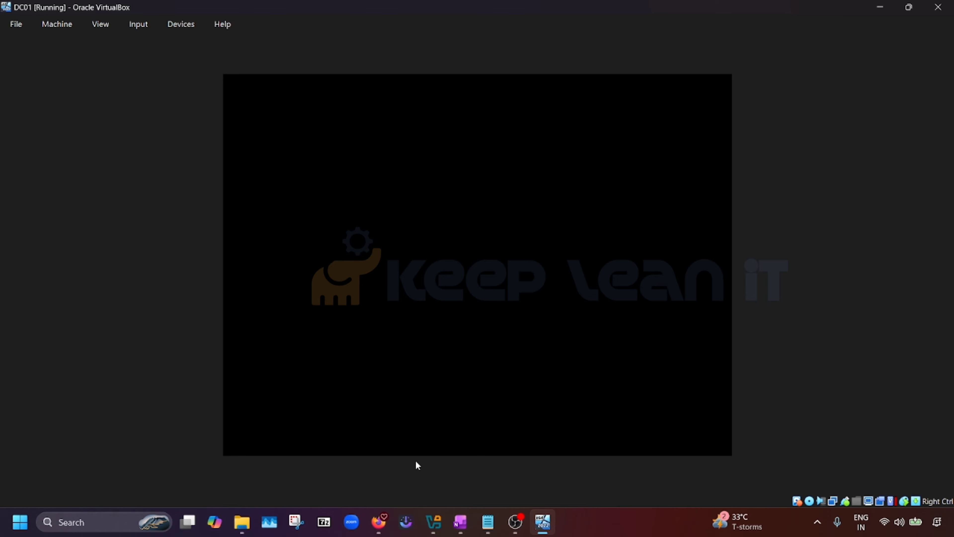
Bring up OneNote, highlight Step 4 'Install VirtualBox Guest Additions', then minimize OneNote
{"action": "mouse_move", "coordinate": [460, 522]}
{"action": "left_click", "coordinate": [459, 466]}
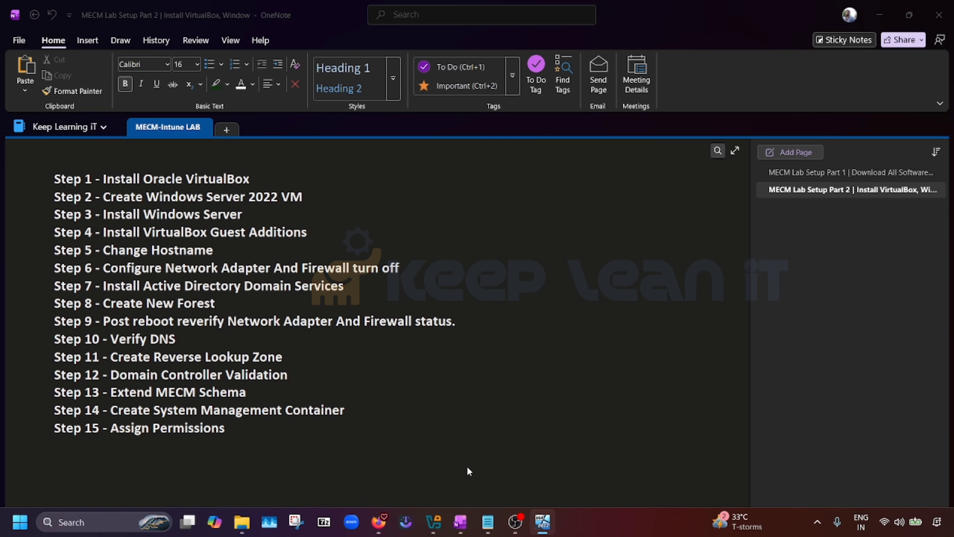
{"action": "key", "text": "alt+Tab"}
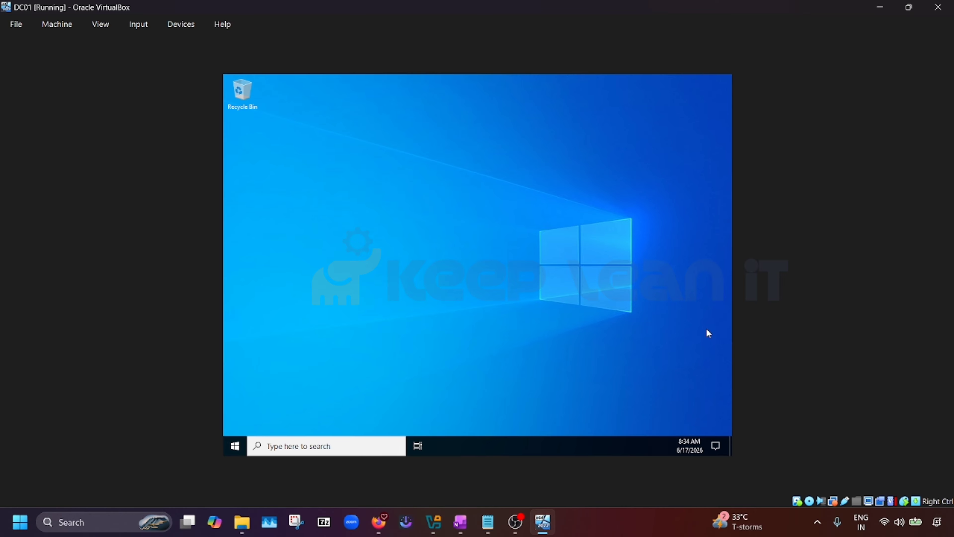
{"action": "left_click", "coordinate": [460, 522]}
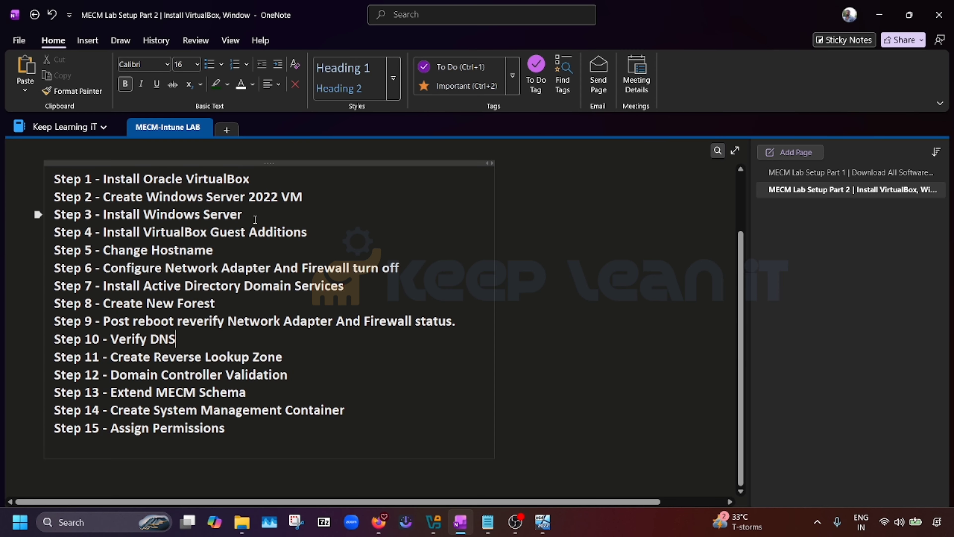
{"action": "left_click_drag", "start_coordinate": [256, 220], "coordinate": [105, 228]}
{"action": "left_click", "coordinate": [322, 231]}
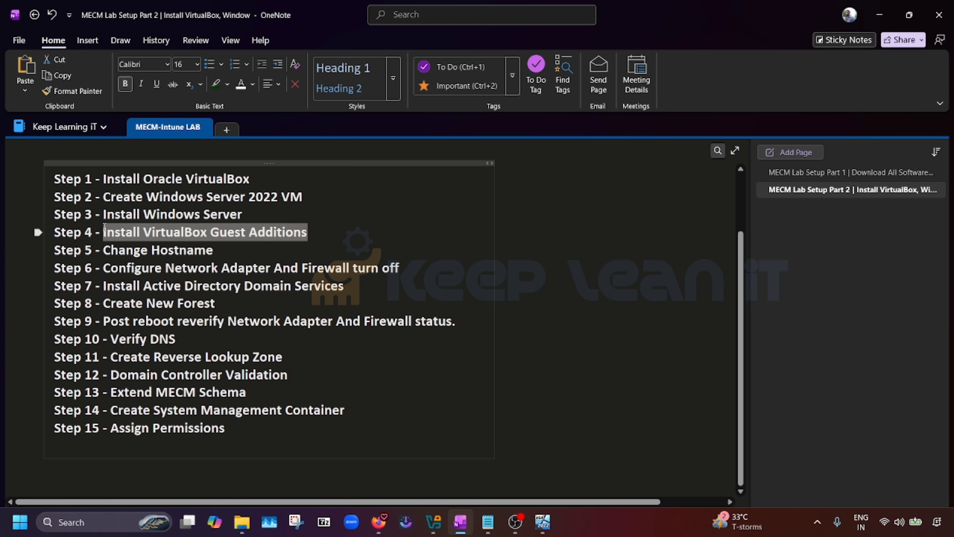
{"action": "left_click_drag", "start_coordinate": [309, 232], "coordinate": [99, 231]}
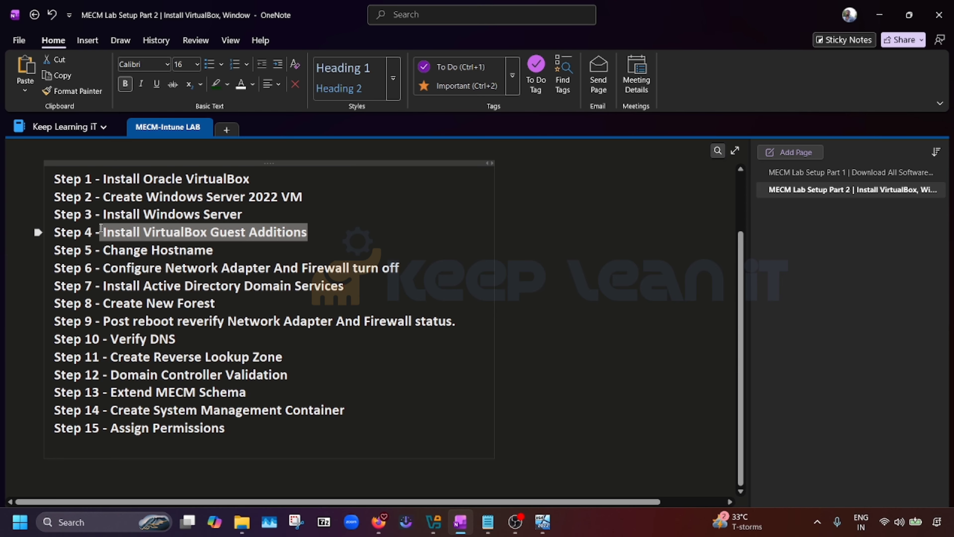
{"action": "left_click", "coordinate": [881, 23]}
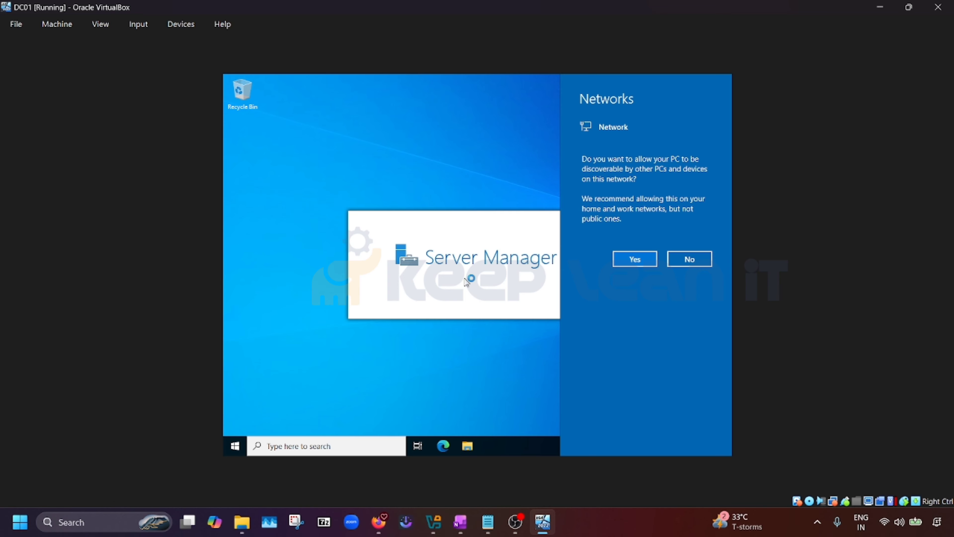
Look through the Devices menu without changes, then decline making the server network-discoverable
{"action": "left_click", "coordinate": [178, 30]}
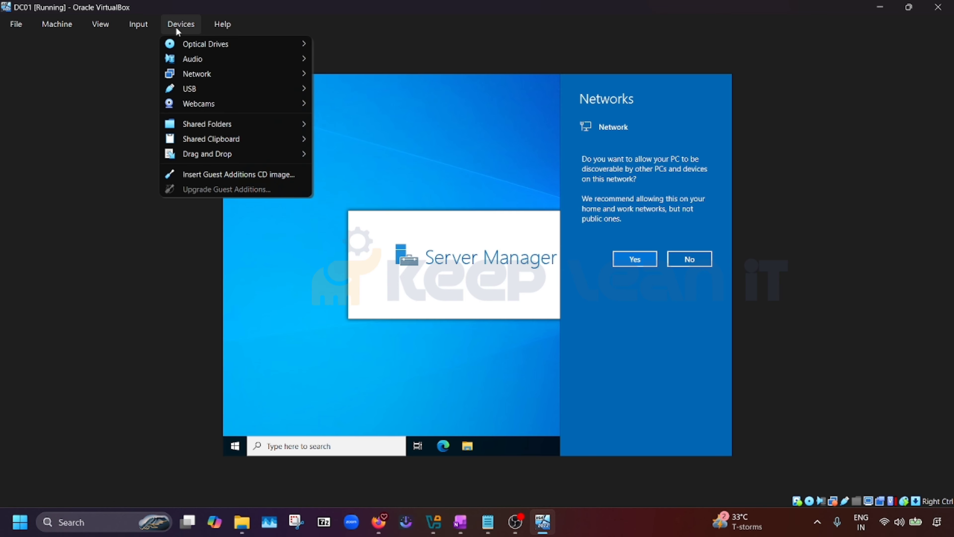
{"action": "mouse_move", "coordinate": [202, 145]}
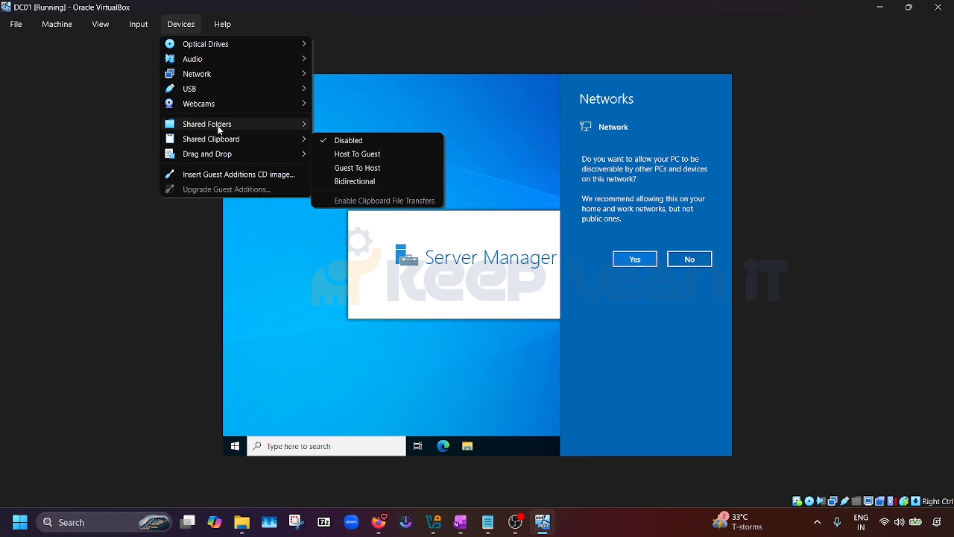
{"action": "mouse_move", "coordinate": [274, 128]}
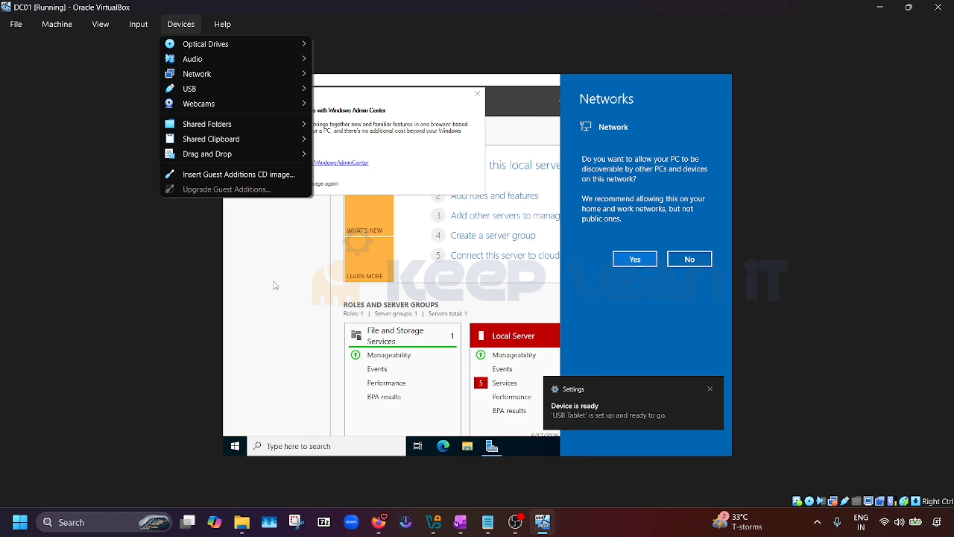
{"action": "left_click", "coordinate": [268, 227]}
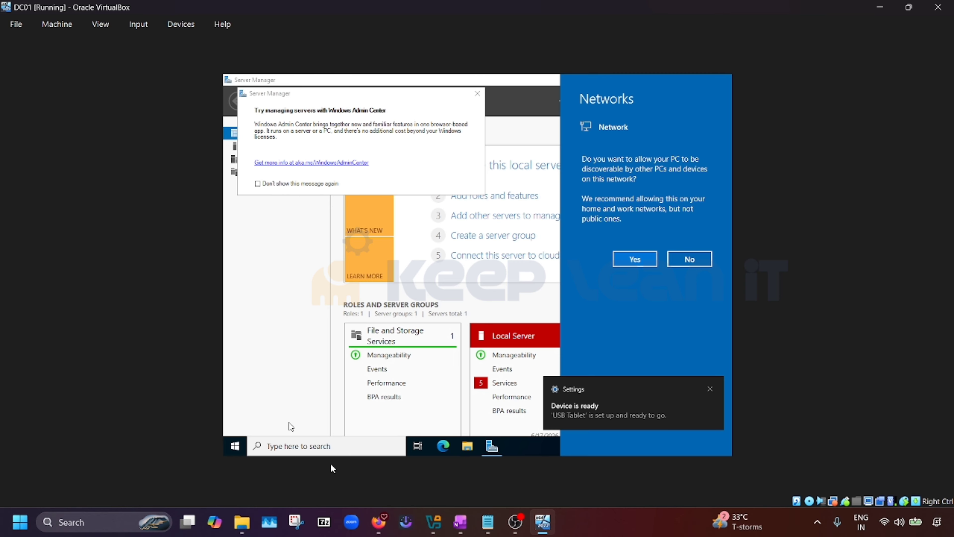
{"action": "left_click", "coordinate": [689, 259]}
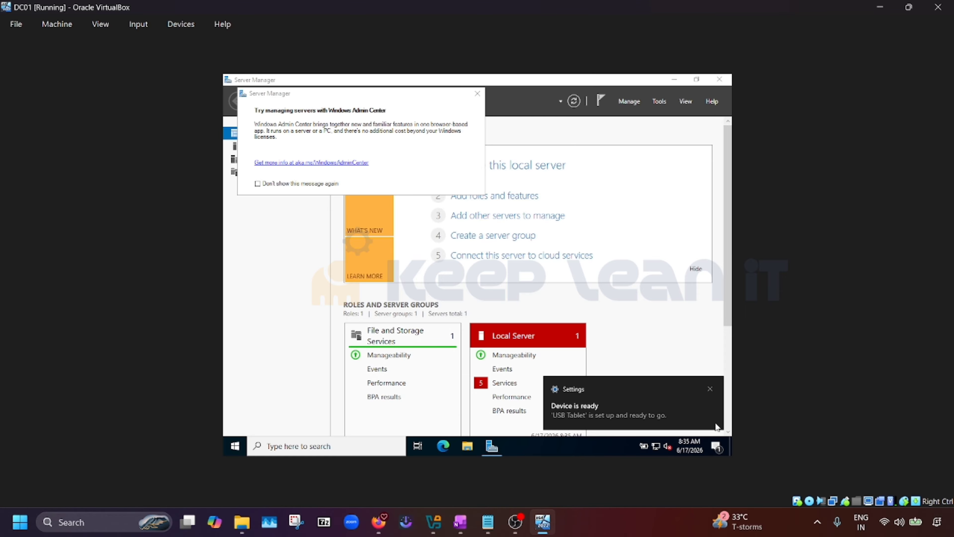
Minimize Server Manager and open This PC in the VM's File Explorer
{"action": "left_click", "coordinate": [677, 78]}
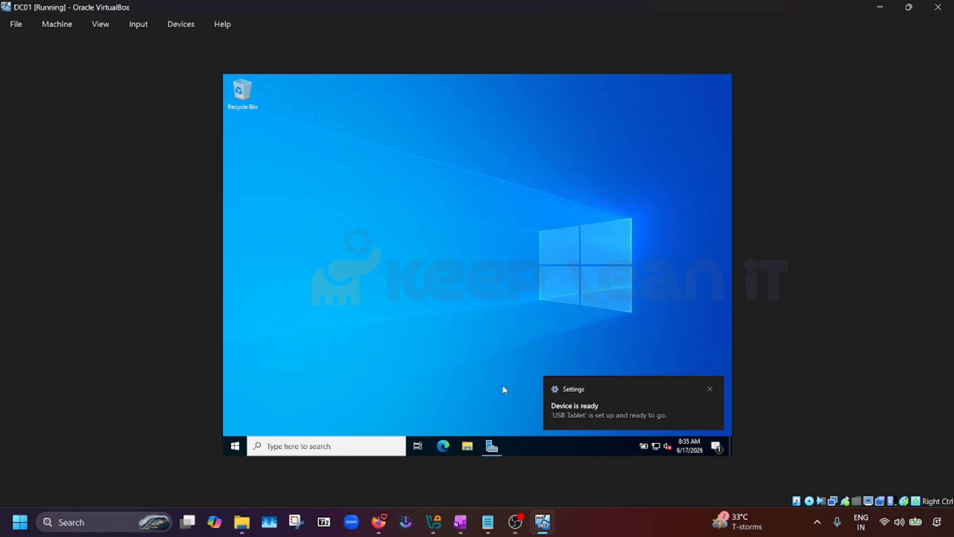
{"action": "left_click", "coordinate": [471, 447]}
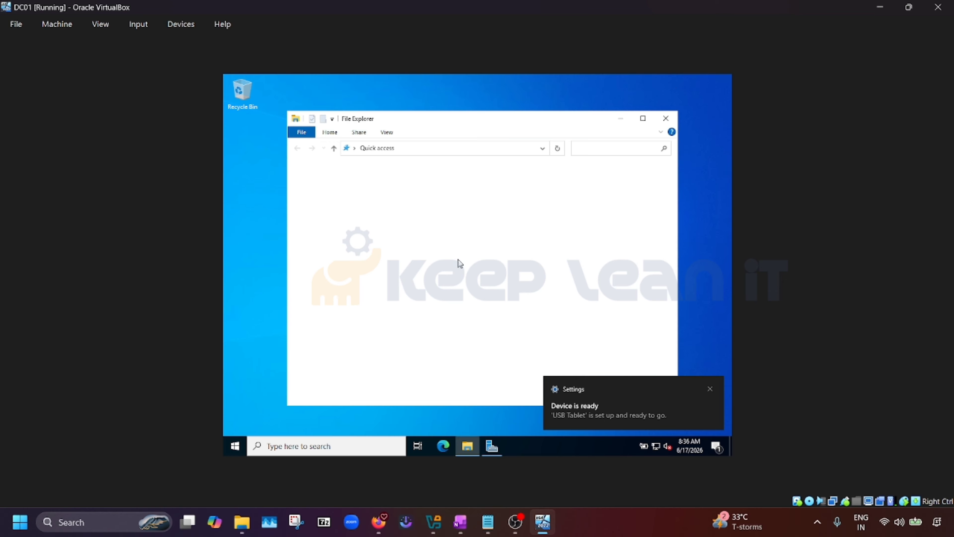
{"action": "left_click", "coordinate": [320, 236]}
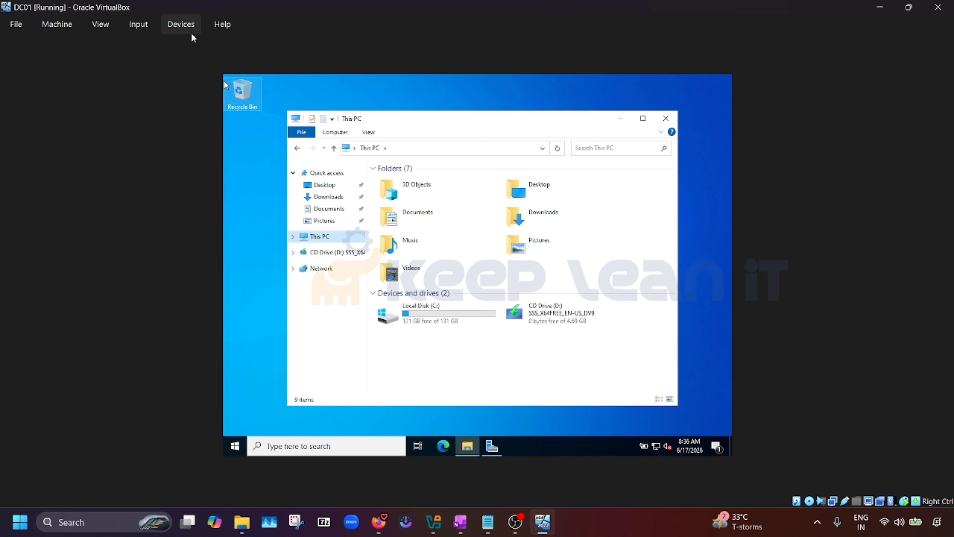
Insert the Guest Additions CD image and open CD Drive (D:) to find VBoxWindowsAdditions-amd64
{"action": "left_click", "coordinate": [186, 24]}
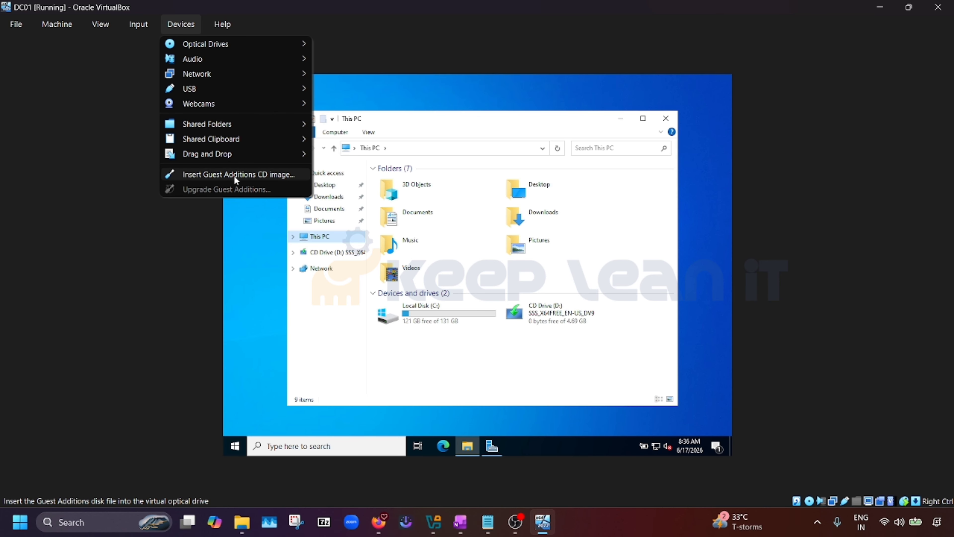
{"action": "left_click", "coordinate": [265, 177]}
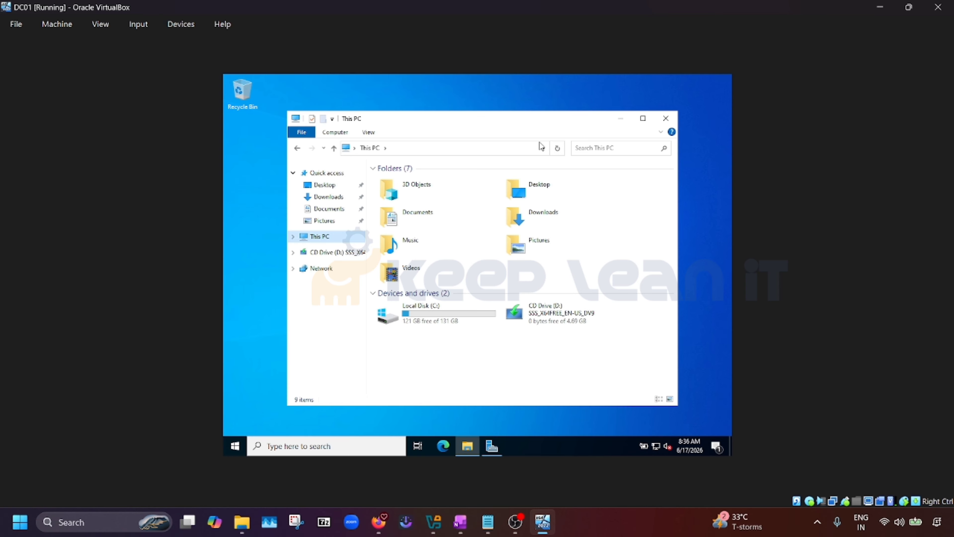
{"action": "left_click", "coordinate": [557, 151]}
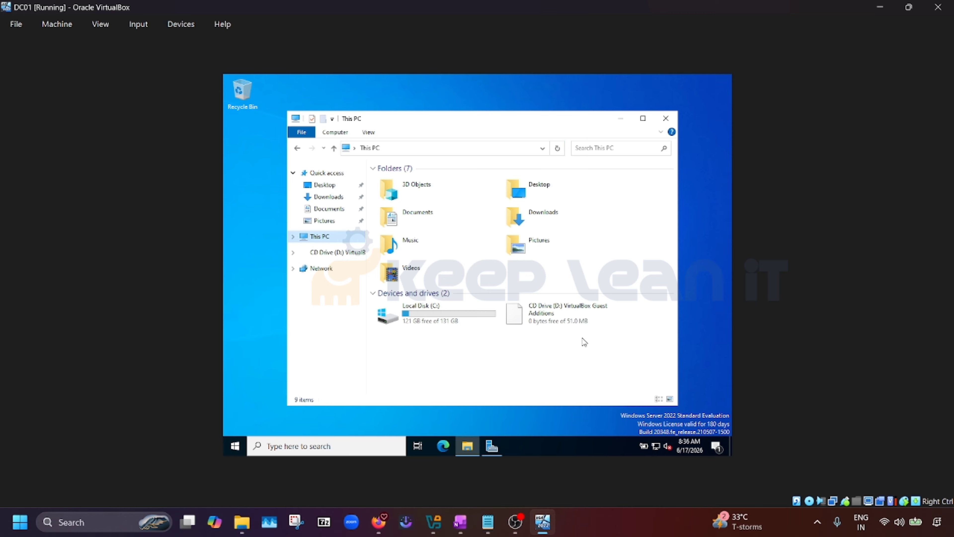
{"action": "double_click", "coordinate": [566, 318]}
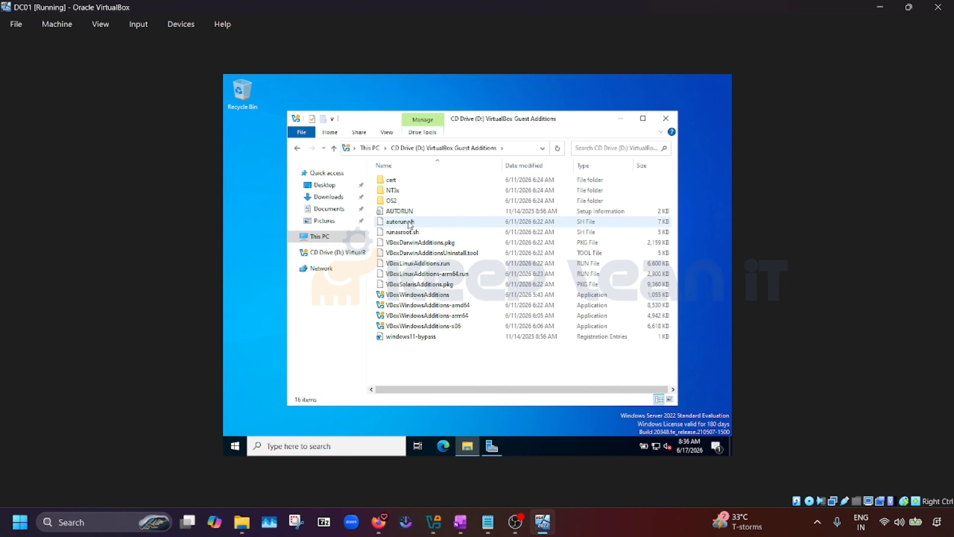
{"action": "left_click", "coordinate": [424, 224]}
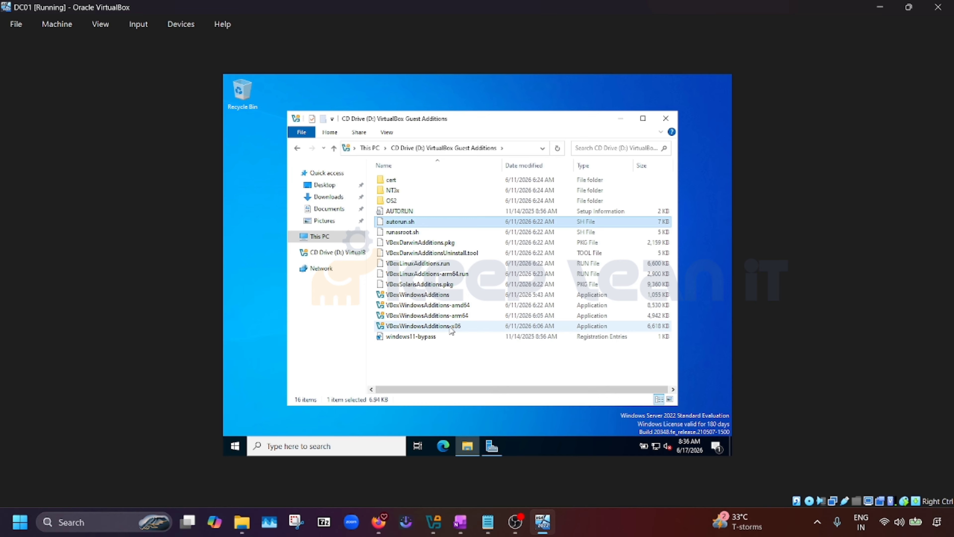
{"action": "left_click", "coordinate": [474, 305]}
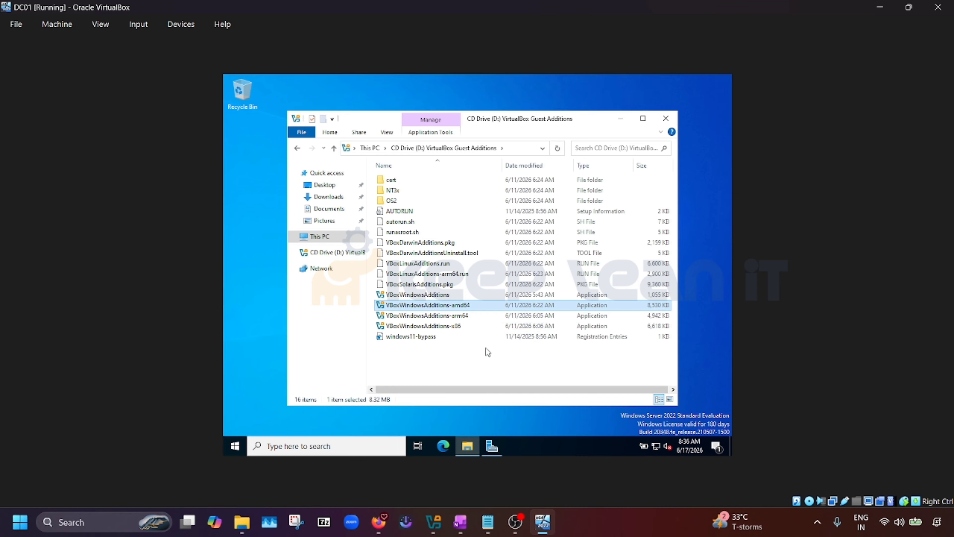
Run the VBoxWindowsAdditions-amd64 installer as administrator with default options and reboot the VM
{"action": "right_click", "coordinate": [485, 308]}
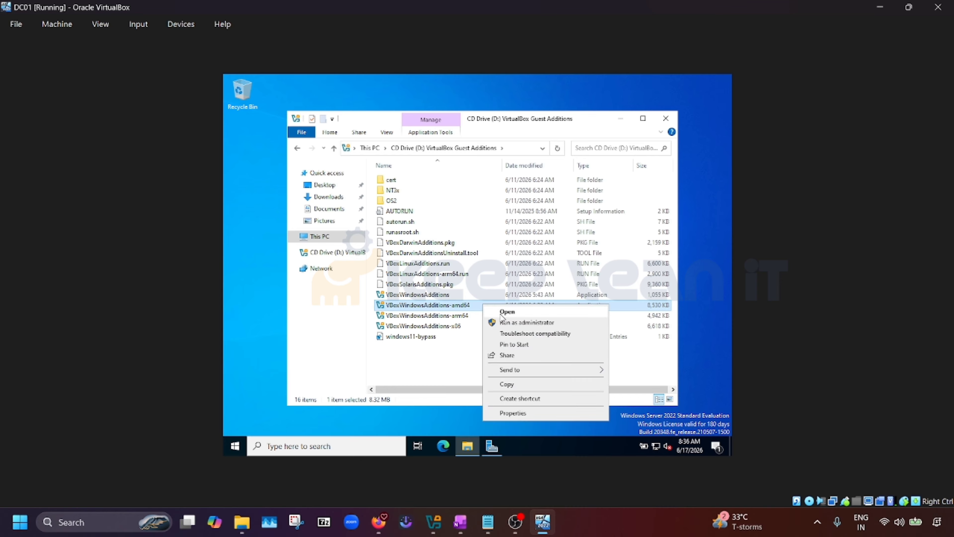
{"action": "left_click", "coordinate": [512, 320]}
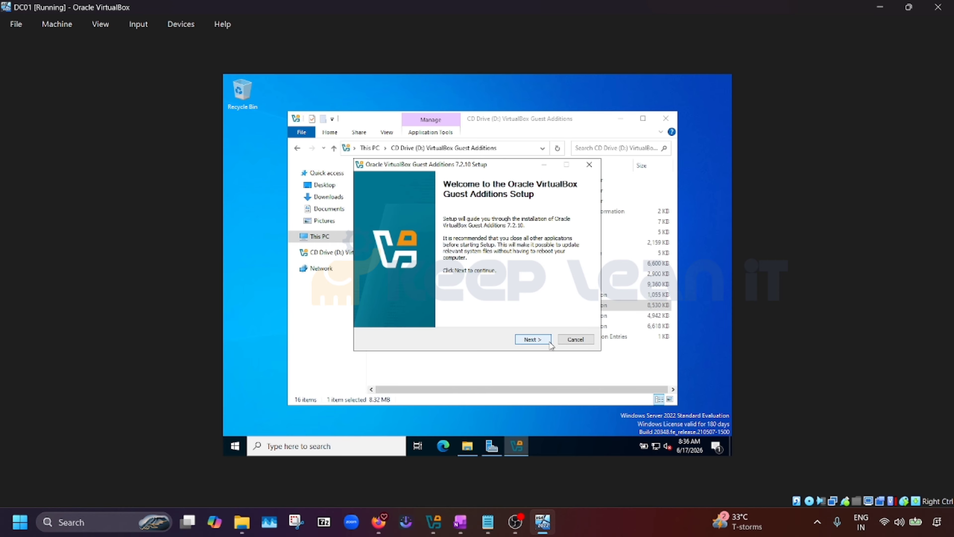
{"action": "left_click", "coordinate": [533, 341]}
{"action": "left_click", "coordinate": [533, 340]}
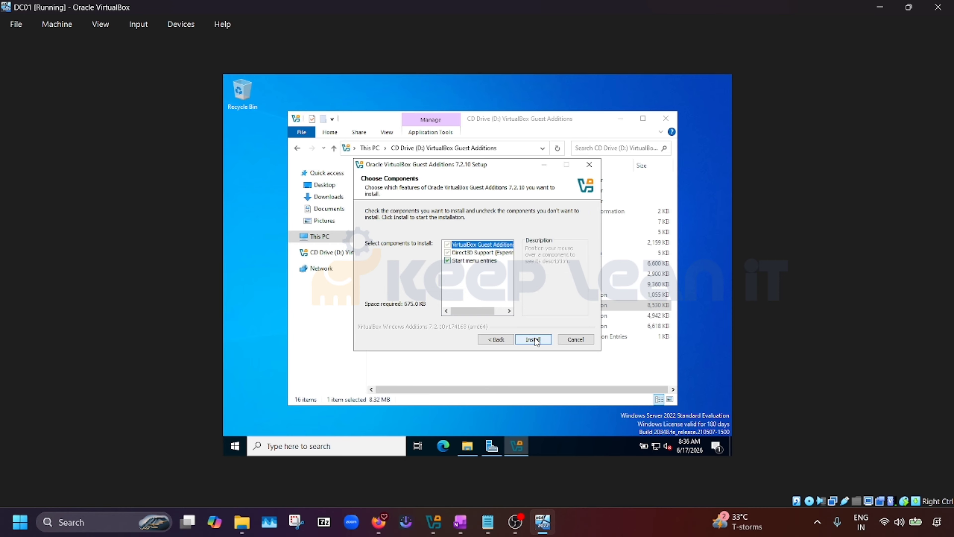
{"action": "left_click", "coordinate": [533, 340]}
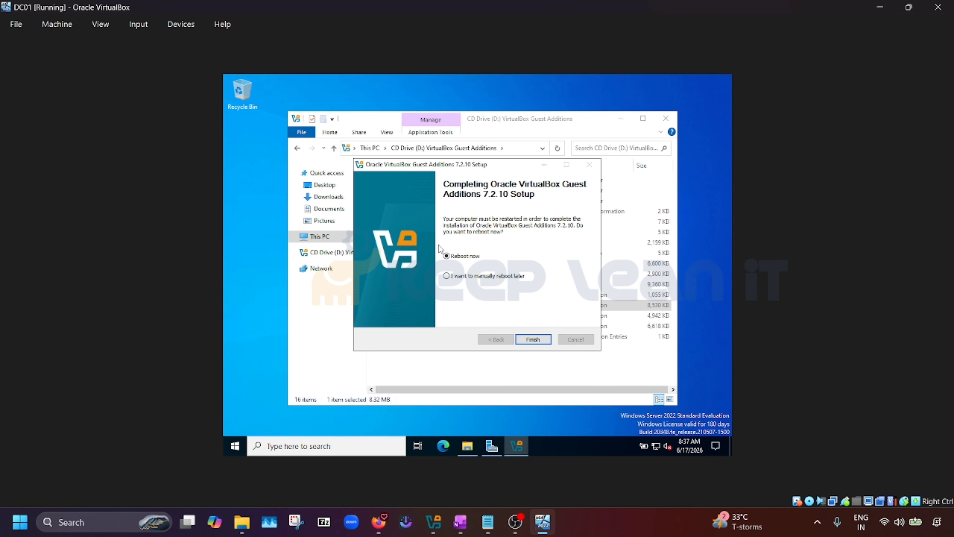
{"action": "left_click", "coordinate": [534, 341]}
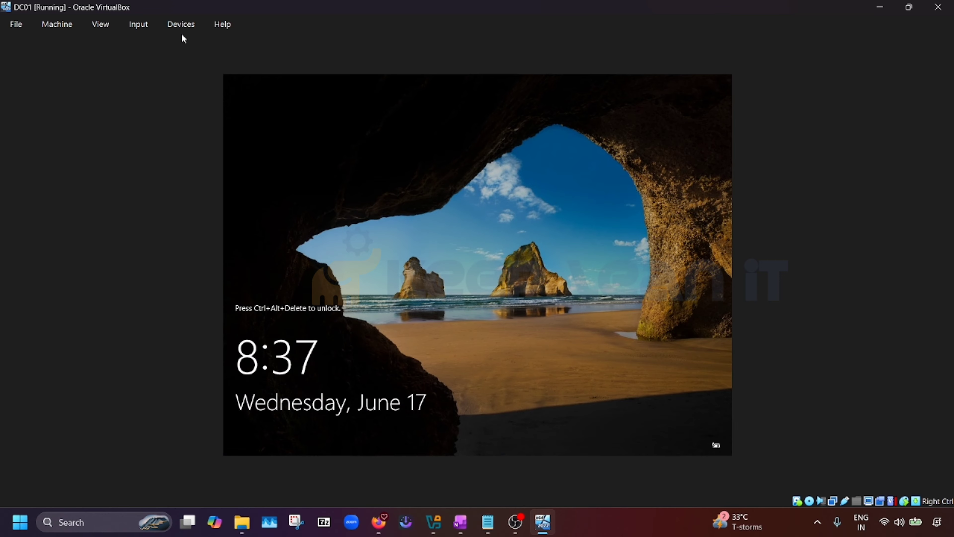
Send Ctrl-Alt-Del to the VM and sign in with the Administrator password
{"action": "left_click", "coordinate": [188, 24]}
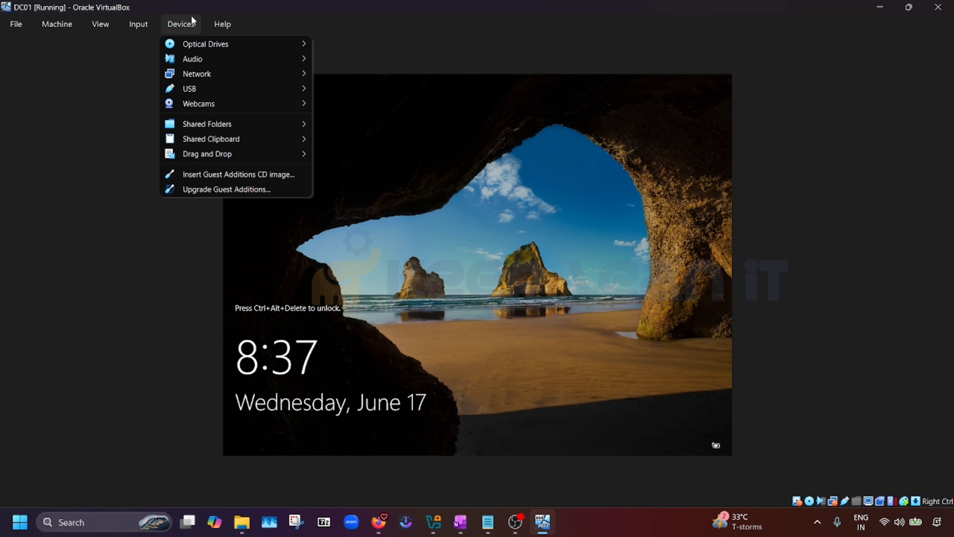
{"action": "mouse_move", "coordinate": [140, 25]}
{"action": "mouse_move", "coordinate": [167, 45]}
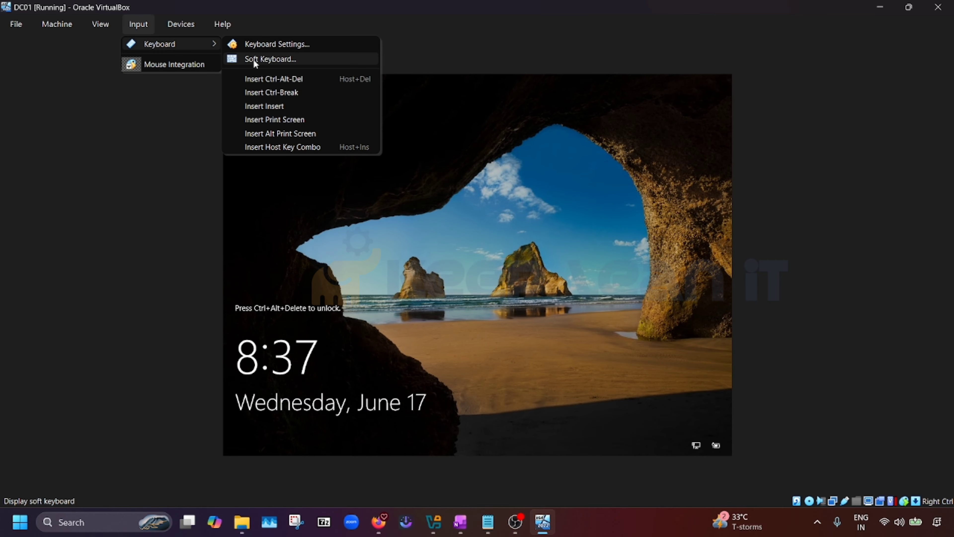
{"action": "left_click", "coordinate": [276, 79]}
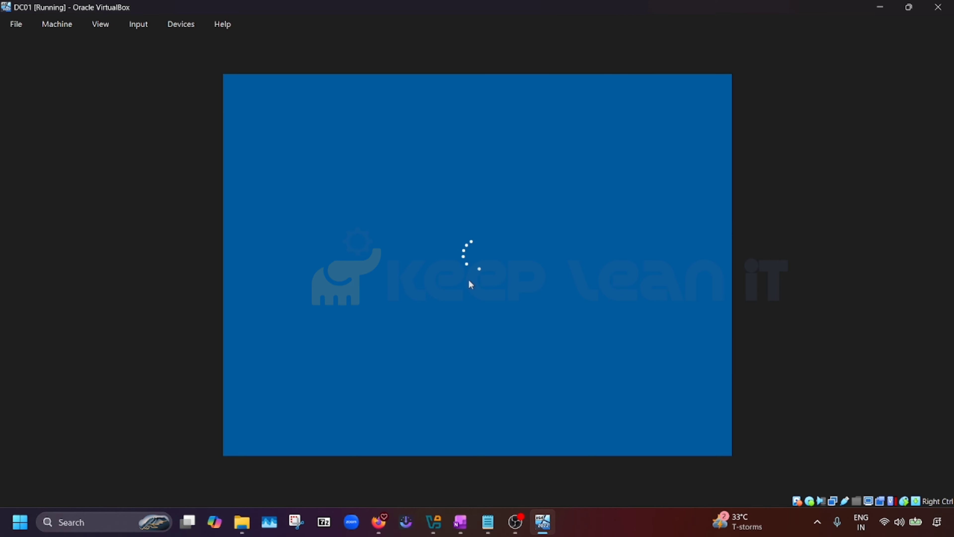
{"action": "type", "text": "P@ssw0rd1"}
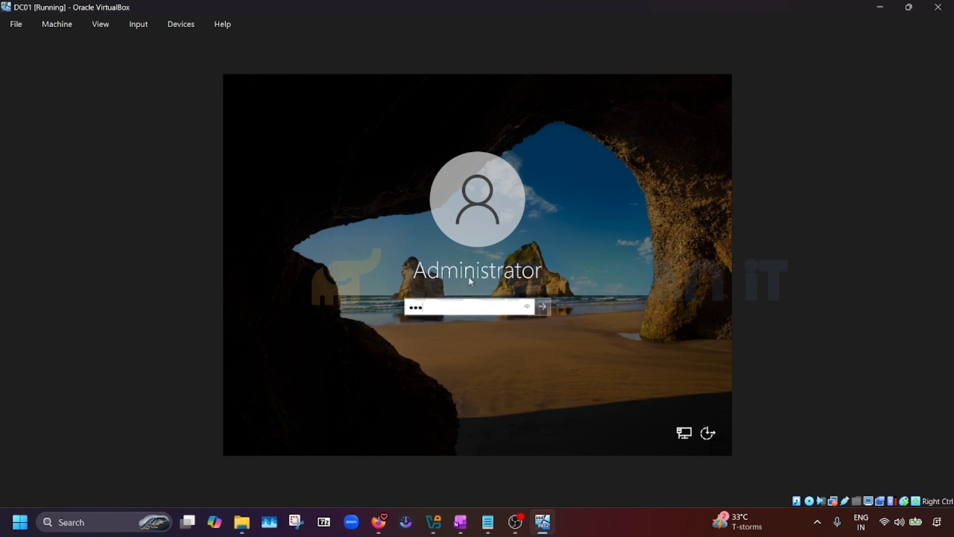
{"action": "key", "text": "Return"}
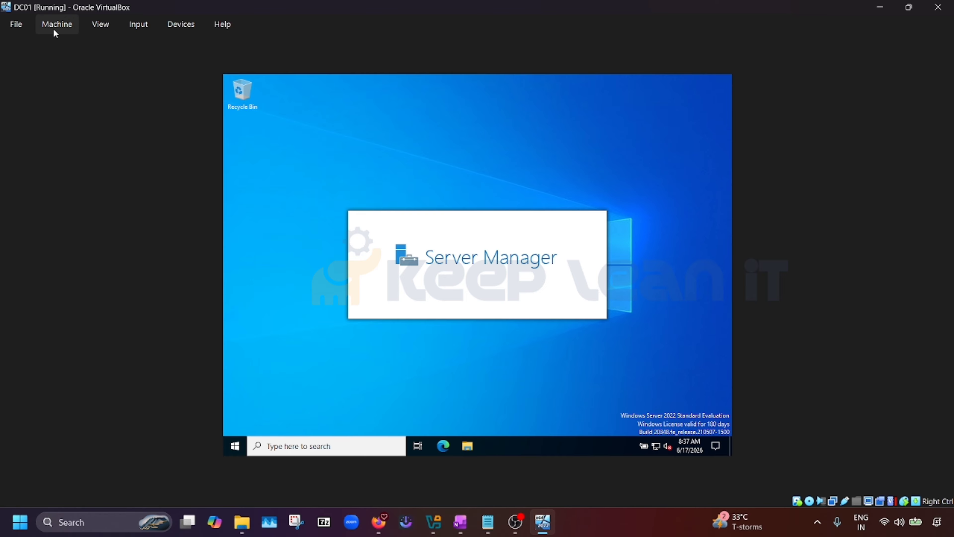
Switch the VM window to full-screen mode and close Server Manager
{"action": "left_click", "coordinate": [44, 25]}
{"action": "mouse_move", "coordinate": [97, 29]}
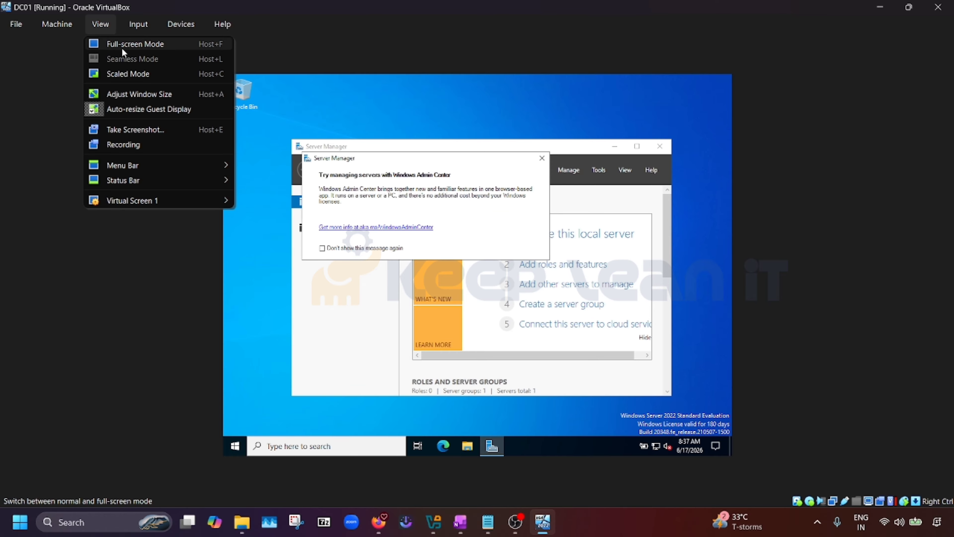
{"action": "left_click", "coordinate": [128, 47]}
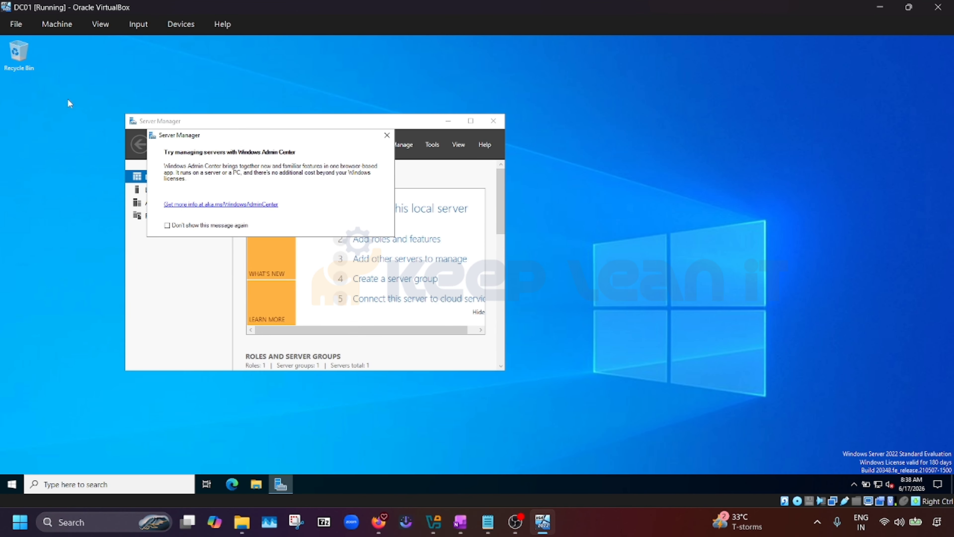
{"action": "left_click", "coordinate": [494, 121]}
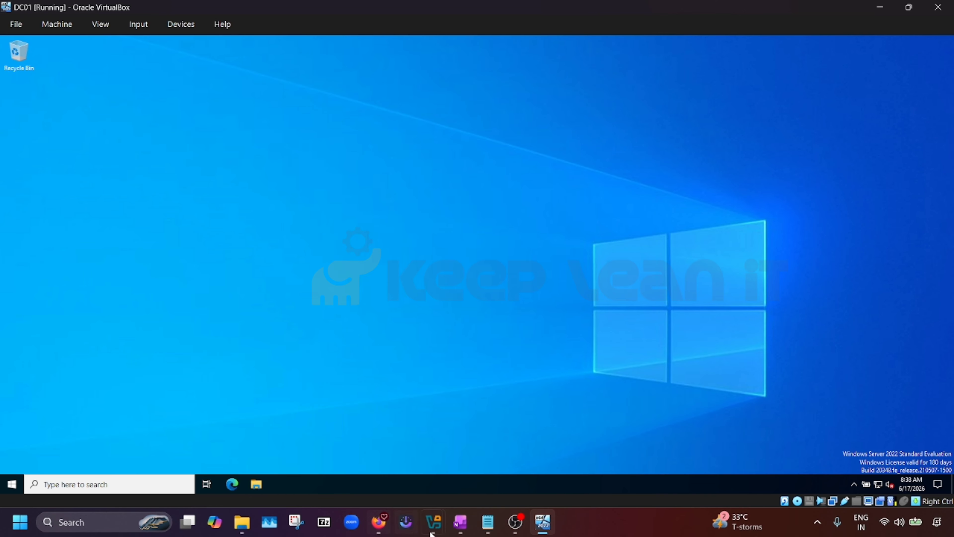
{"action": "left_click", "coordinate": [460, 522]}
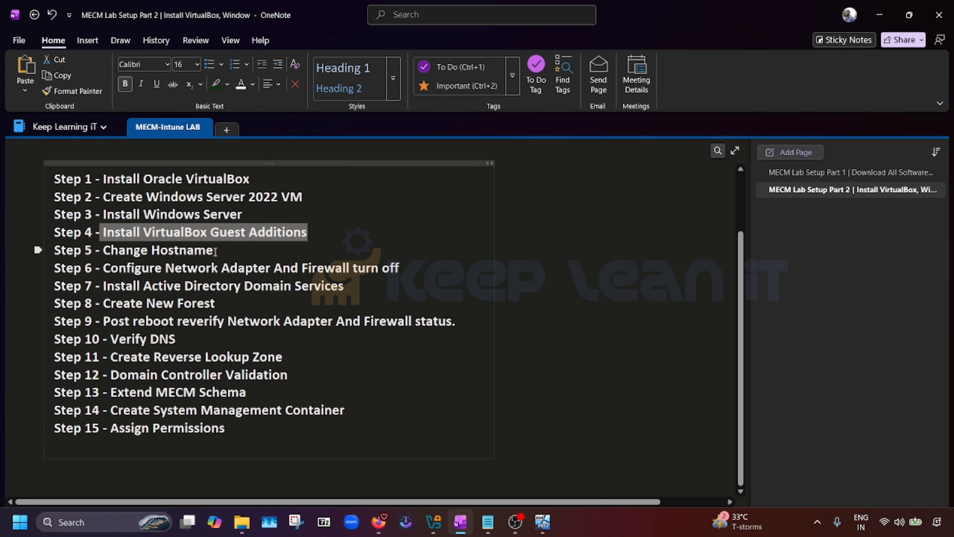
{"action": "left_click_drag", "start_coordinate": [215, 251], "coordinate": [107, 249]}
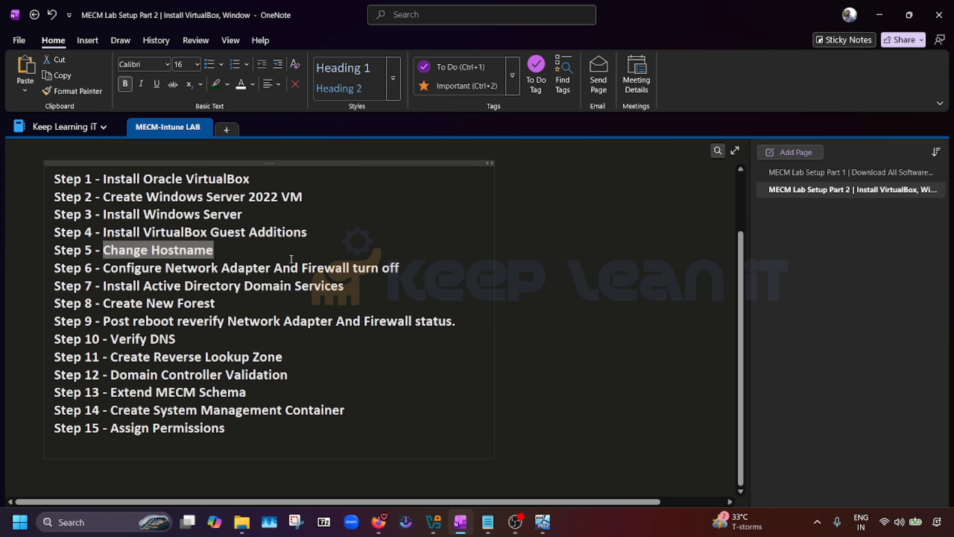
{"action": "left_click", "coordinate": [879, 16]}
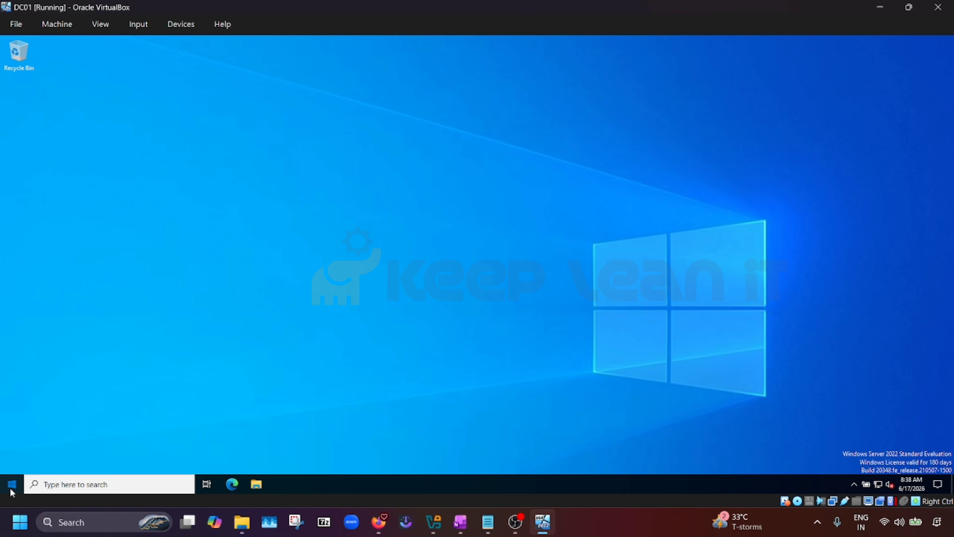
Open Server Manager maximized on its Local Server page, dismissing the Windows Admin Center popup
{"action": "left_click", "coordinate": [11, 487]}
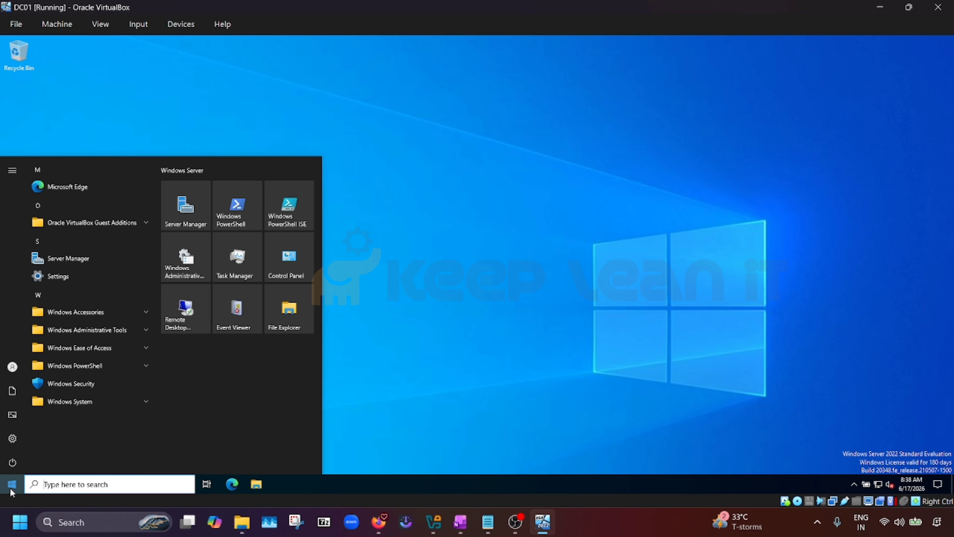
{"action": "left_click", "coordinate": [189, 204]}
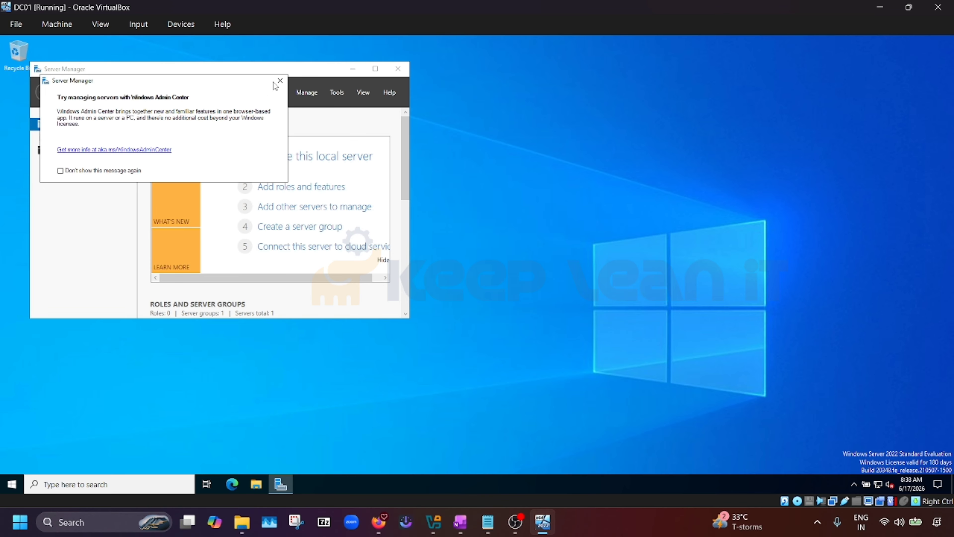
{"action": "left_click", "coordinate": [279, 81]}
{"action": "left_click", "coordinate": [375, 69]}
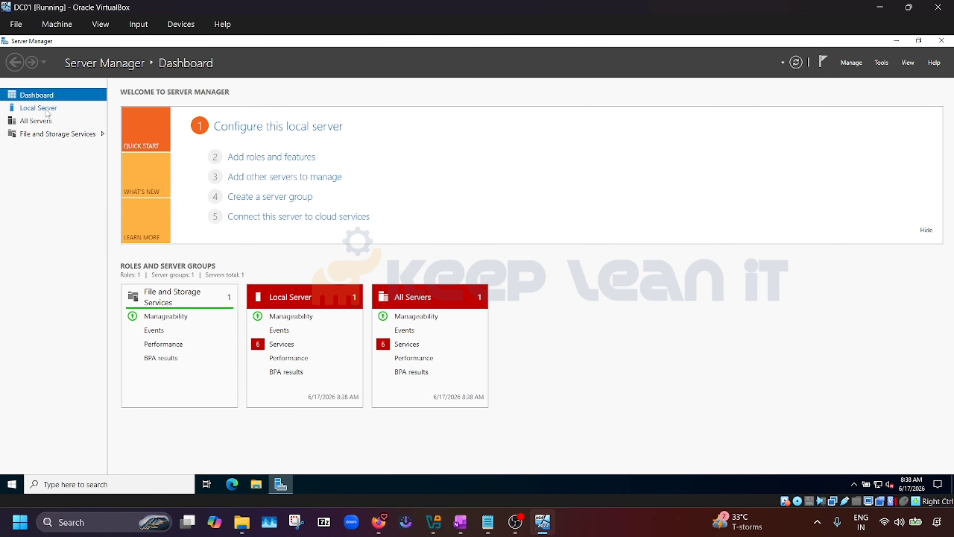
{"action": "left_click", "coordinate": [38, 107]}
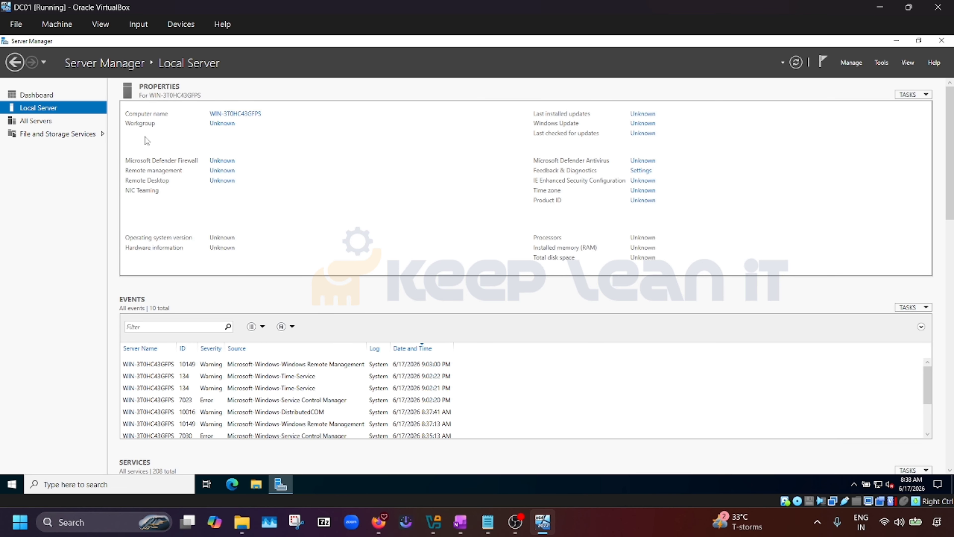
Rename the computer to DC01 in System Properties and choose Restart Later
{"action": "left_click", "coordinate": [236, 115]}
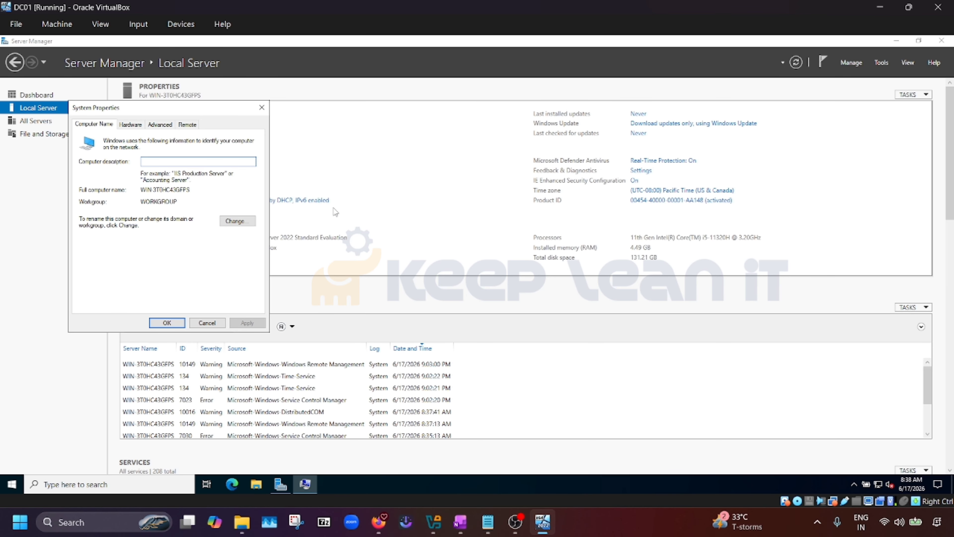
{"action": "left_click", "coordinate": [247, 224]}
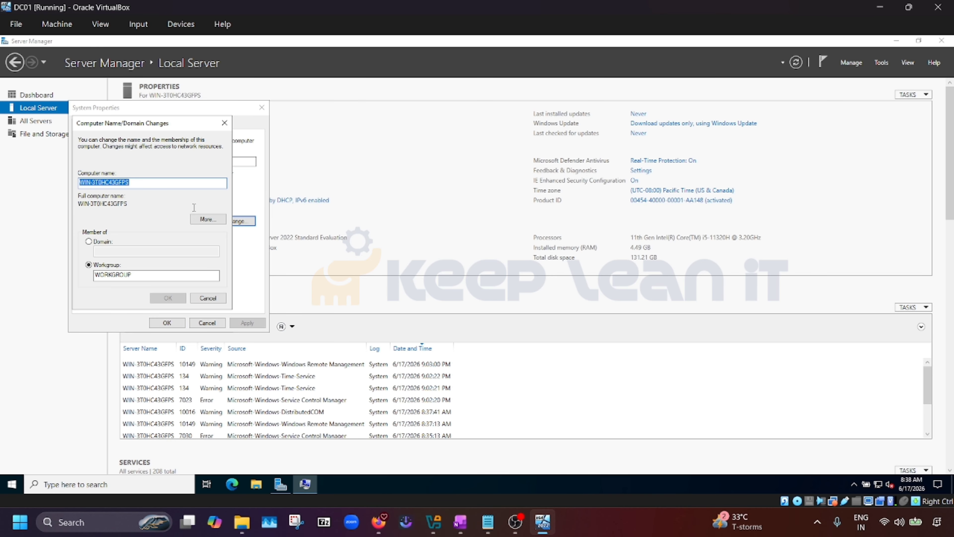
{"action": "type", "text": "DC01"}
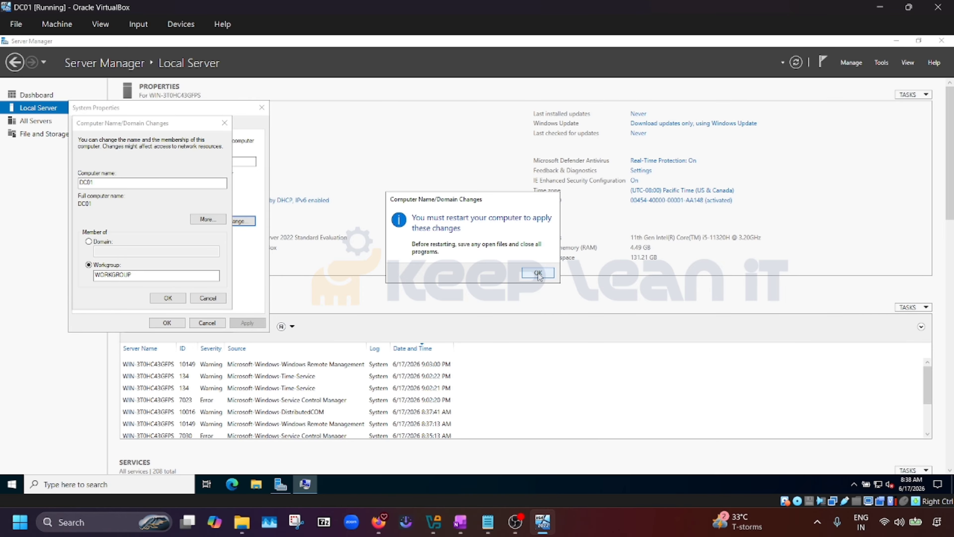
{"action": "left_click", "coordinate": [539, 273]}
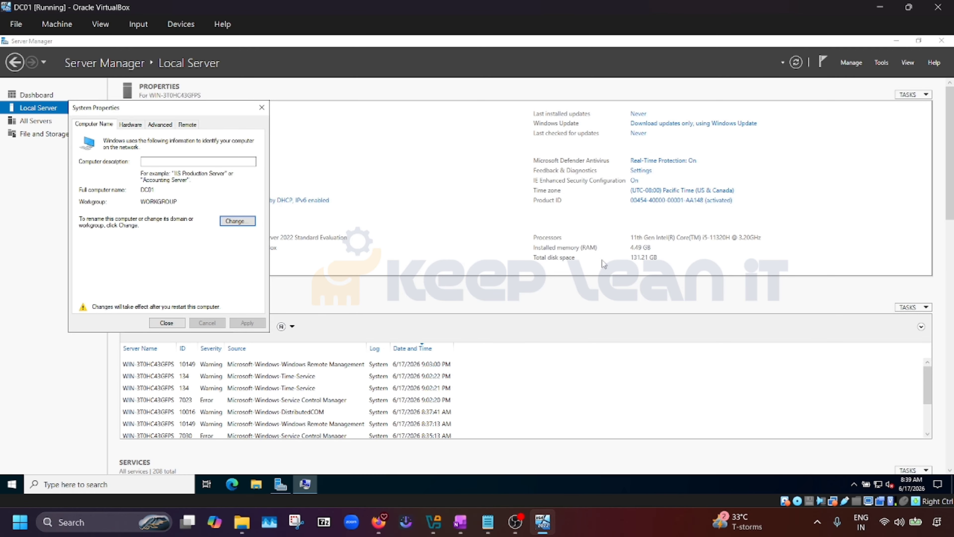
{"action": "left_click", "coordinate": [175, 325]}
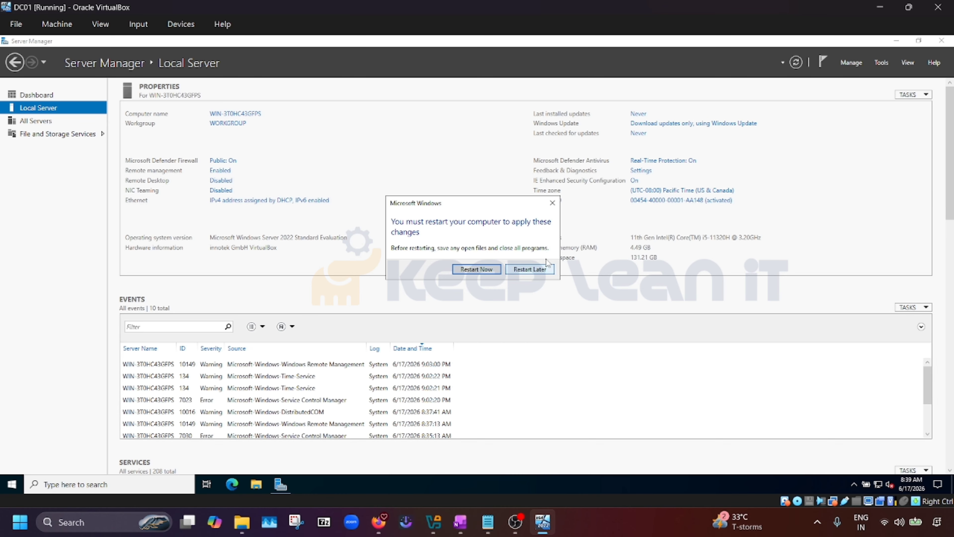
{"action": "left_click", "coordinate": [530, 269]}
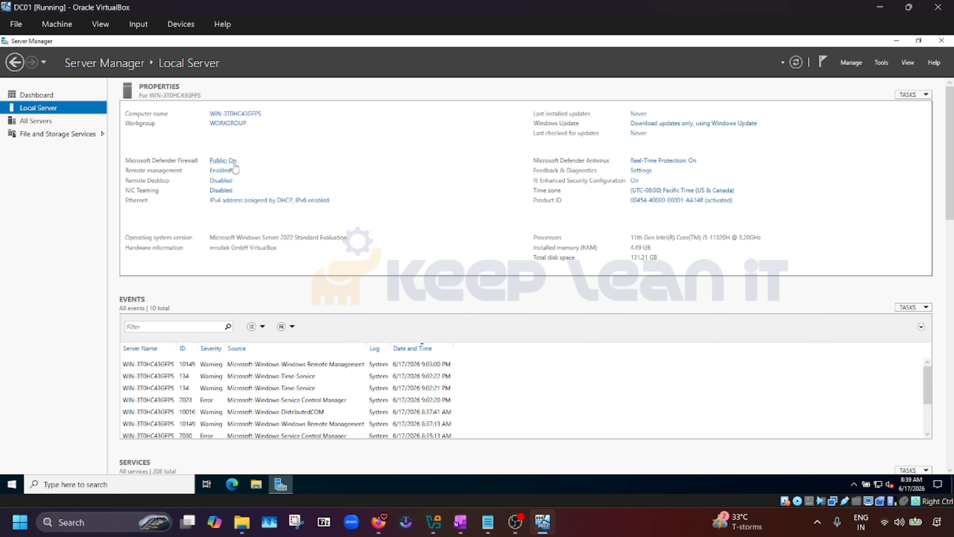
Turn off the firewall for the domain and private networks
{"action": "left_click", "coordinate": [225, 161]}
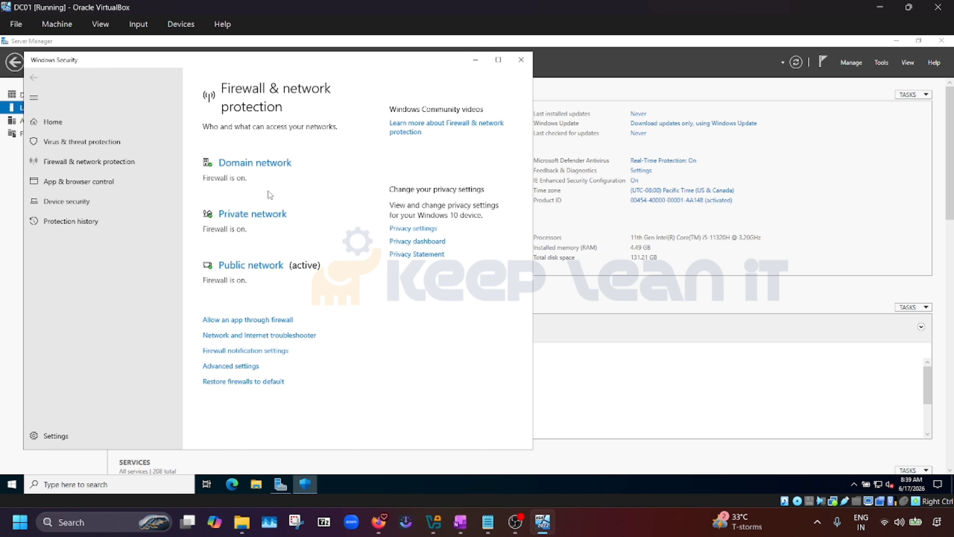
{"action": "left_click", "coordinate": [269, 164]}
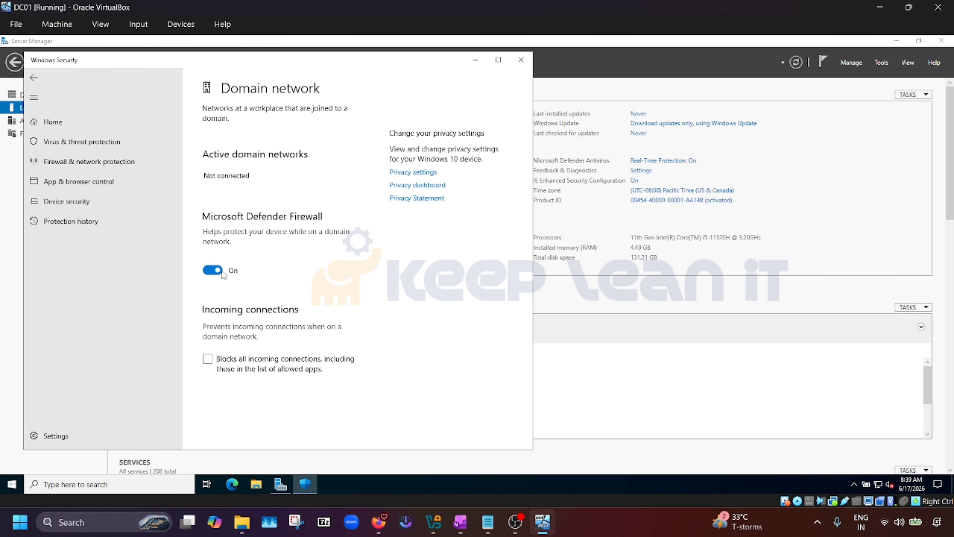
{"action": "left_click", "coordinate": [213, 270]}
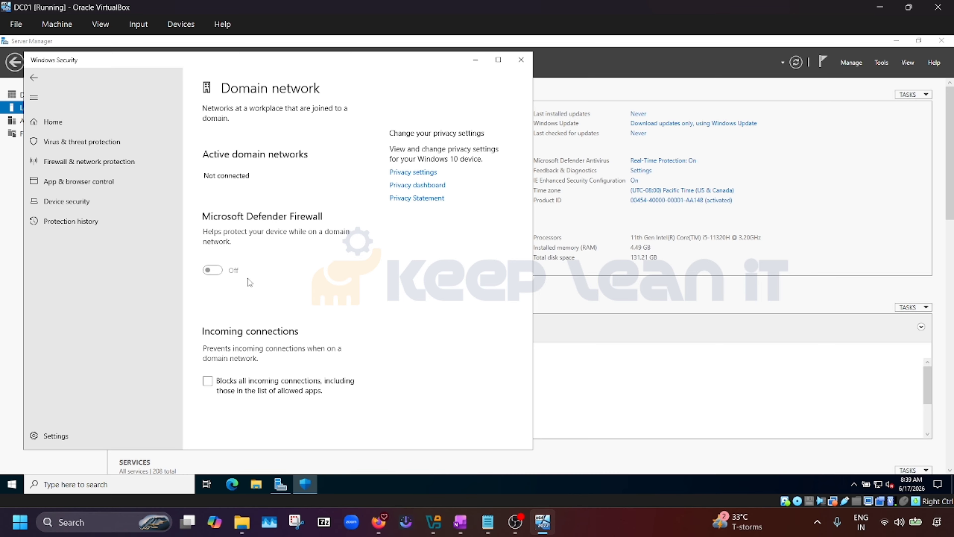
{"action": "left_click", "coordinate": [33, 79]}
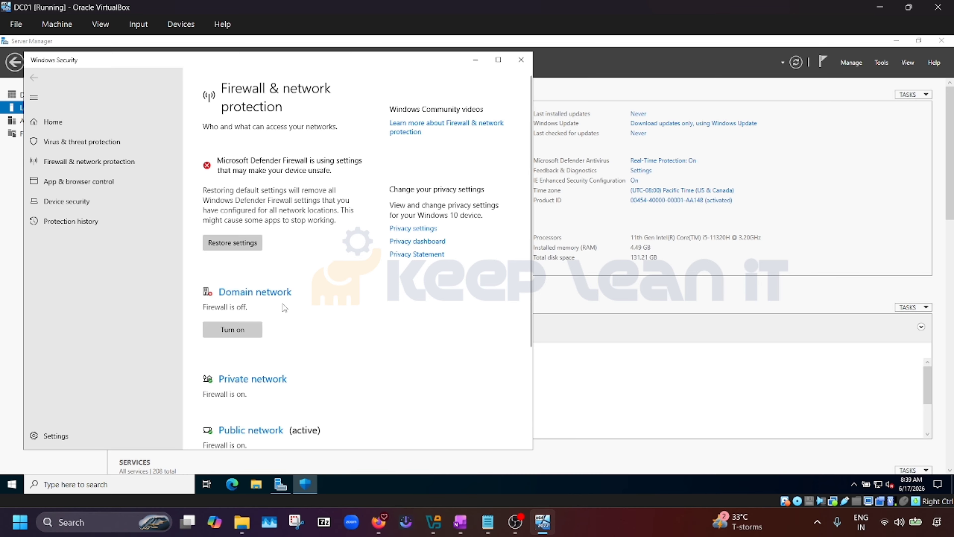
{"action": "scroll", "coordinate": [268, 333], "scroll_direction": "down", "scroll_amount": 1}
{"action": "left_click", "coordinate": [266, 268]}
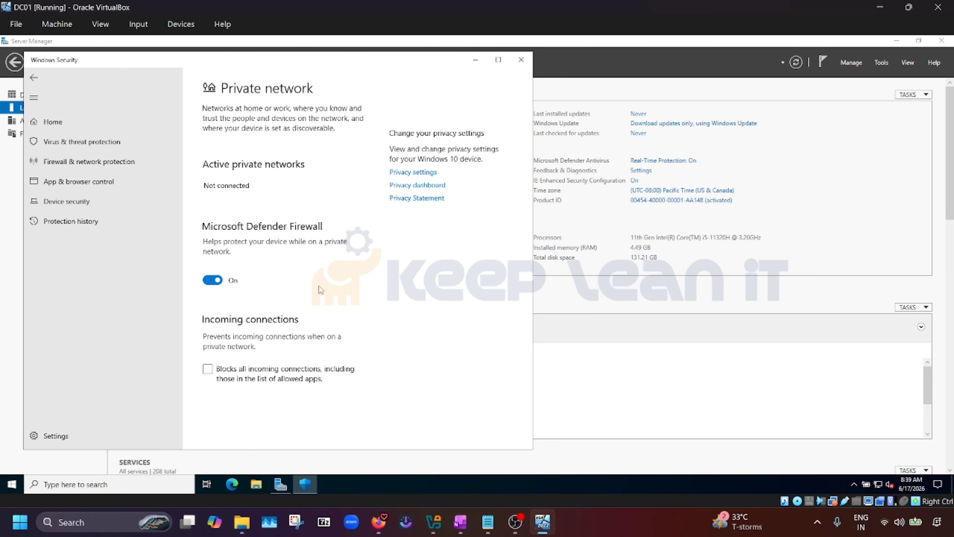
{"action": "left_click", "coordinate": [211, 280]}
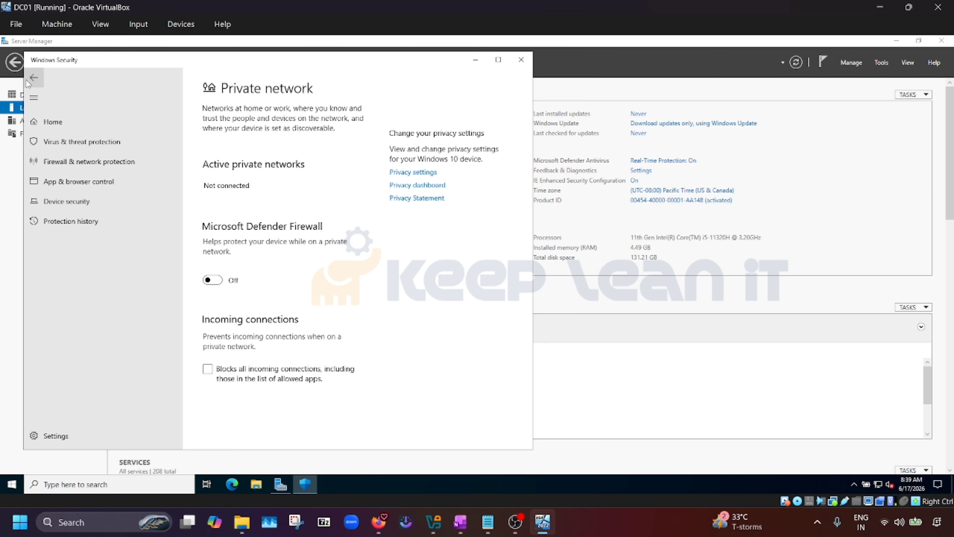
{"action": "left_click", "coordinate": [34, 78]}
Turn off the public network firewall and close Windows Security
{"action": "scroll", "coordinate": [336, 384], "scroll_direction": "down", "scroll_amount": 3}
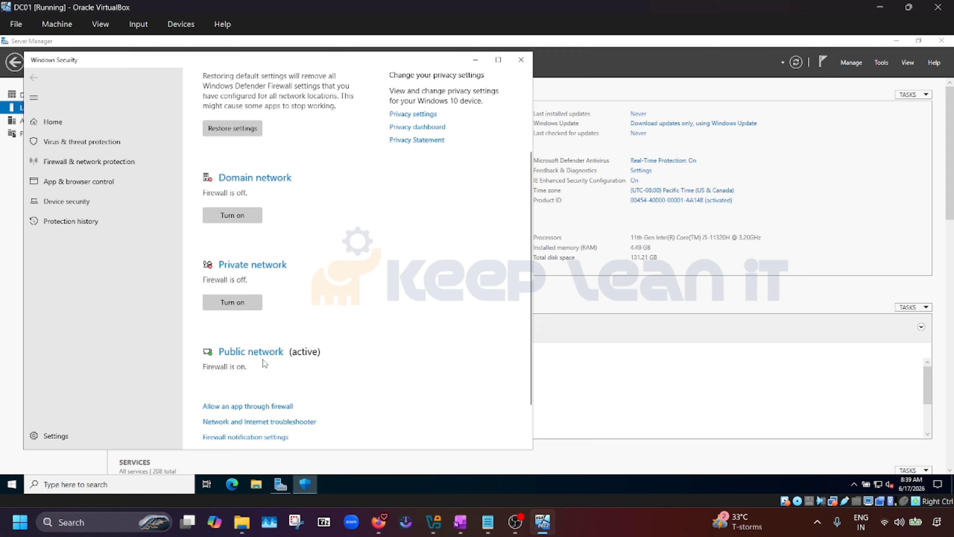
{"action": "left_click", "coordinate": [259, 353]}
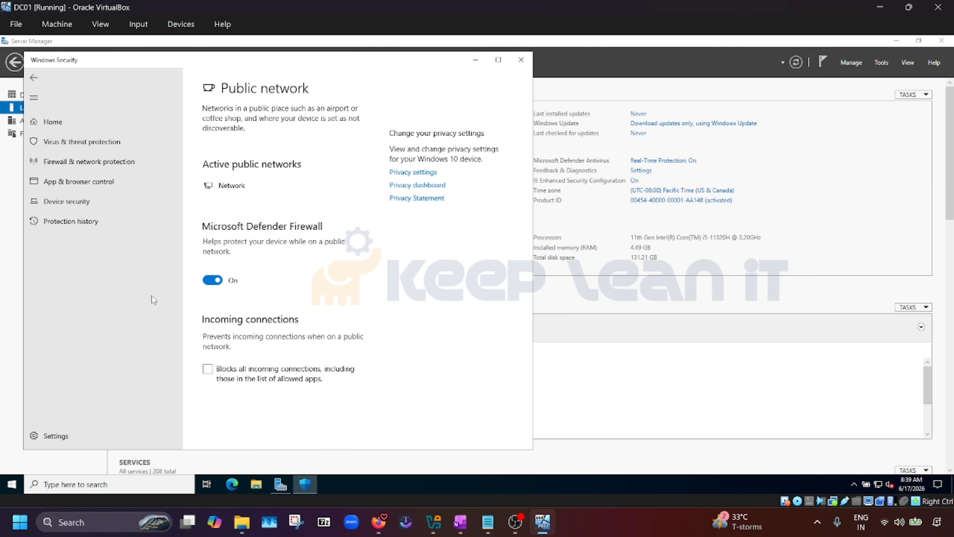
{"action": "left_click", "coordinate": [212, 280]}
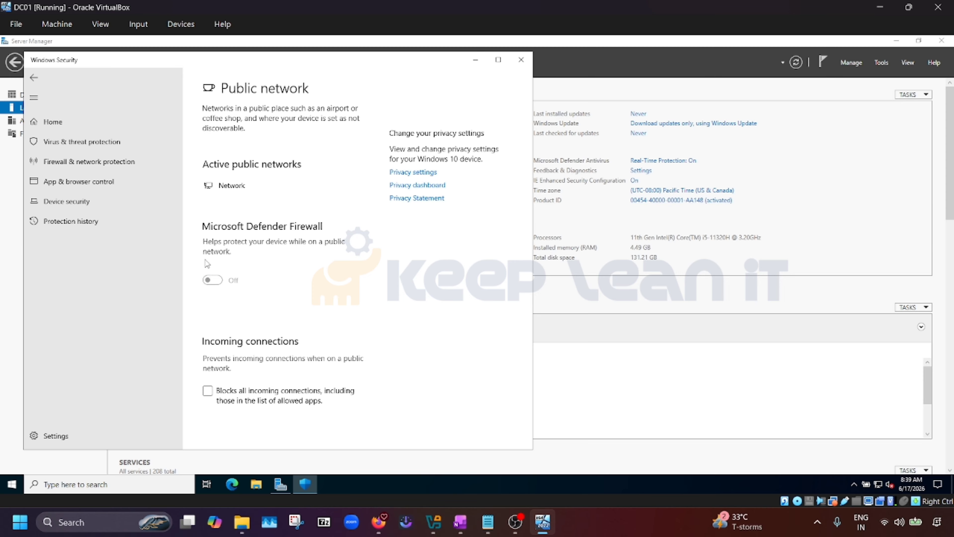
{"action": "left_click", "coordinate": [34, 78]}
{"action": "scroll", "coordinate": [322, 225], "scroll_direction": "down", "scroll_amount": 3}
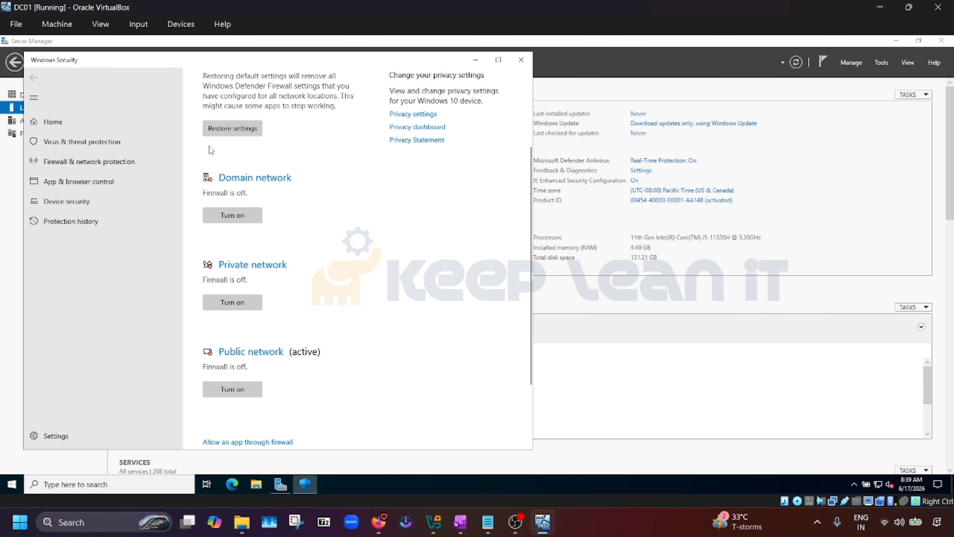
{"action": "left_click", "coordinate": [522, 63]}
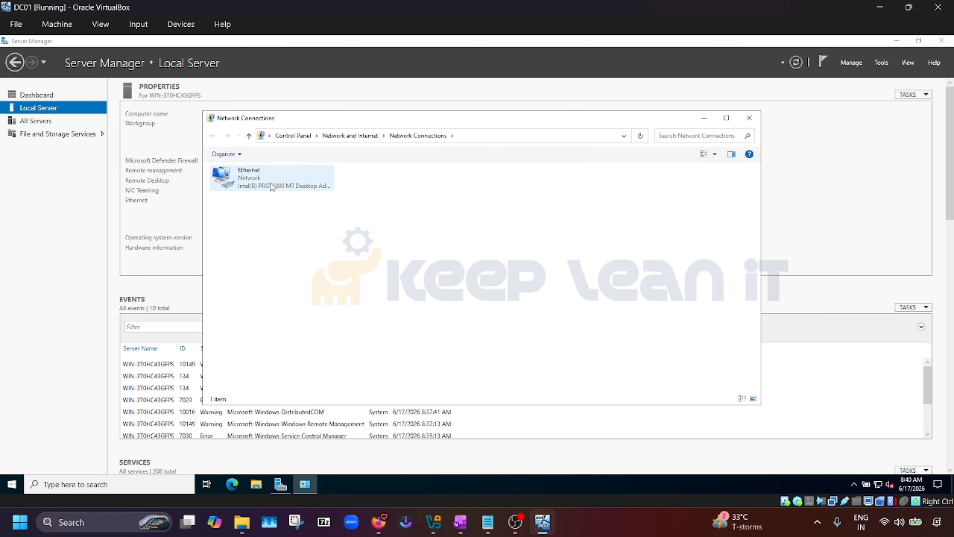
Open the Ethernet adapter's properties and disable IPv6
{"action": "left_click", "coordinate": [272, 187]}
{"action": "right_click", "coordinate": [270, 186]}
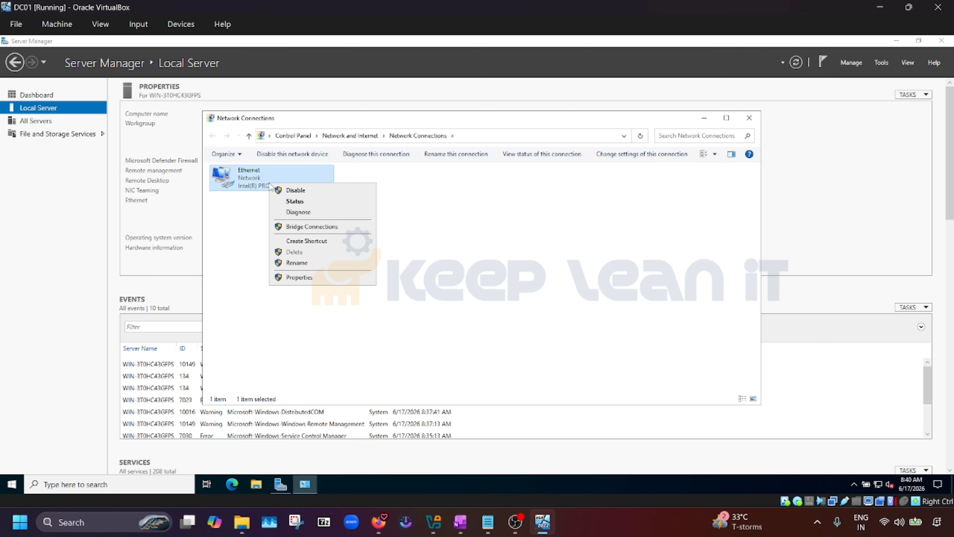
{"action": "left_click", "coordinate": [294, 280]}
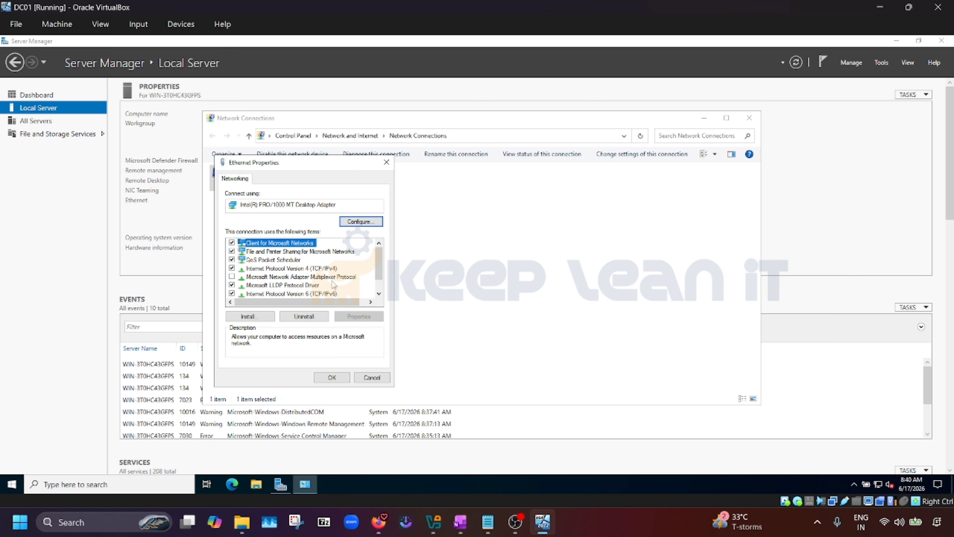
{"action": "left_click", "coordinate": [233, 294]}
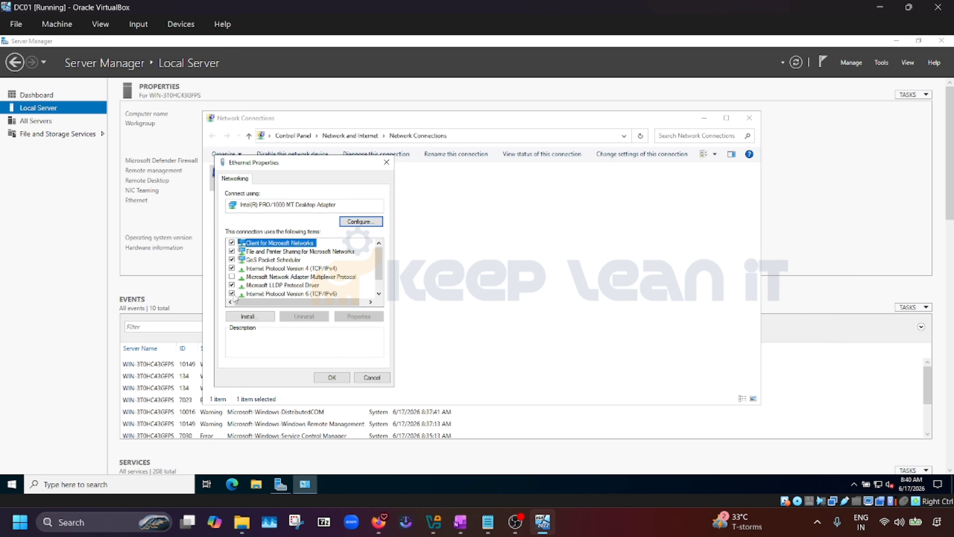
Set static IPv4 10.10.10.1, mask 255.0.0.0 and preferred DNS 10.10.10.1
{"action": "double_click", "coordinate": [300, 269]}
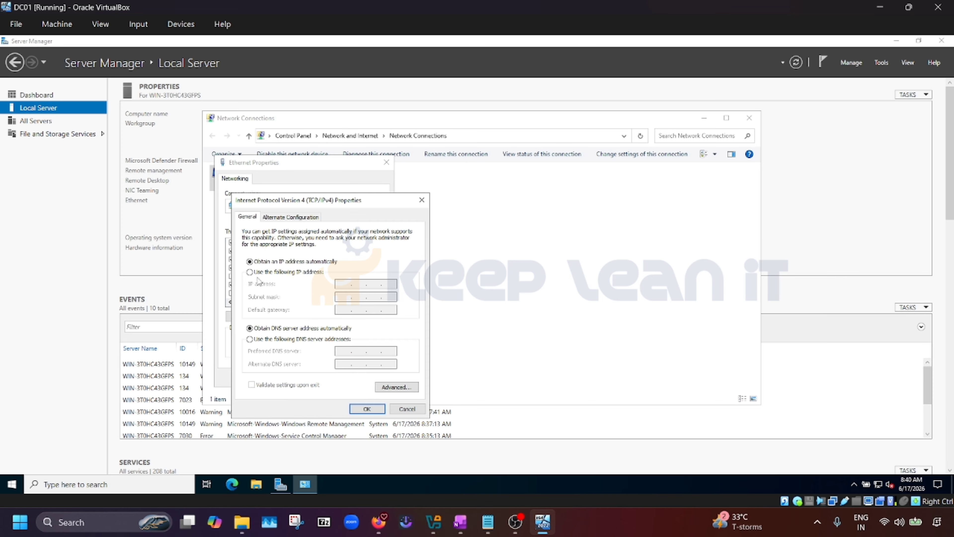
{"action": "left_click", "coordinate": [250, 272]}
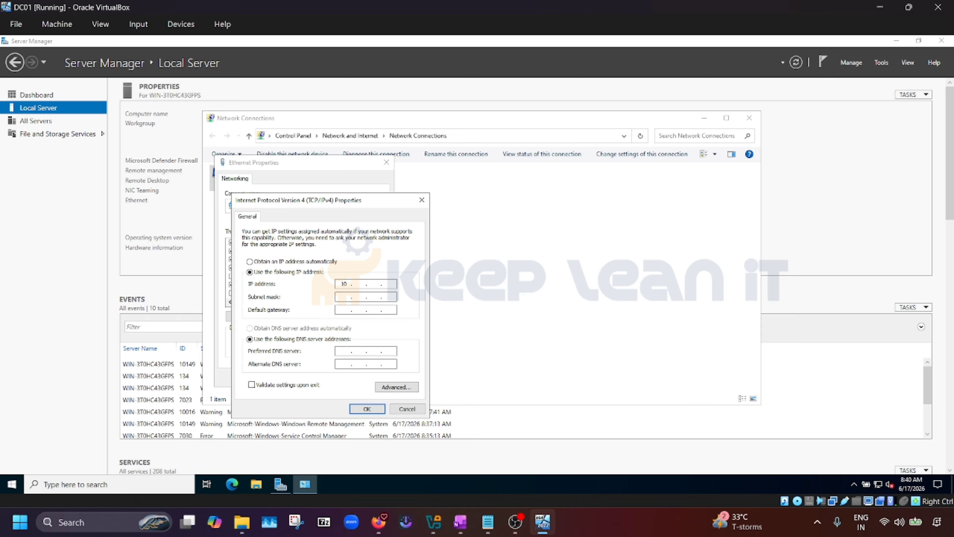
{"action": "type", "text": "10"}
{"action": "key", "text": "Tab"}
{"action": "key", "text": "Tab"}
{"action": "key", "text": "Tab"}
{"action": "left_click", "coordinate": [344, 351]}
{"action": "type", "text": "10.10.10.1"}
{"action": "key", "text": "Return"}
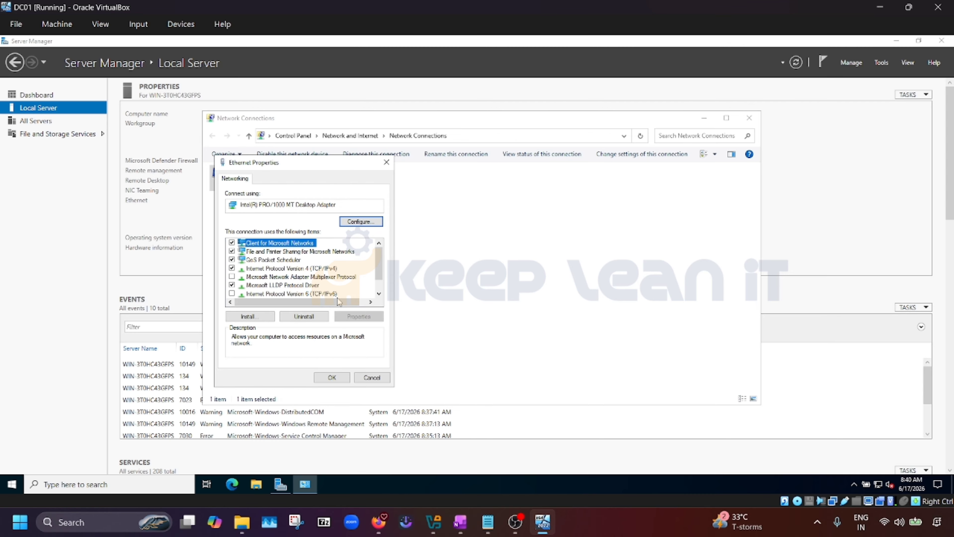
Recheck the IPv4 settings, correct the preferred DNS last octet, and apply the adapter changes
{"action": "double_click", "coordinate": [320, 268]}
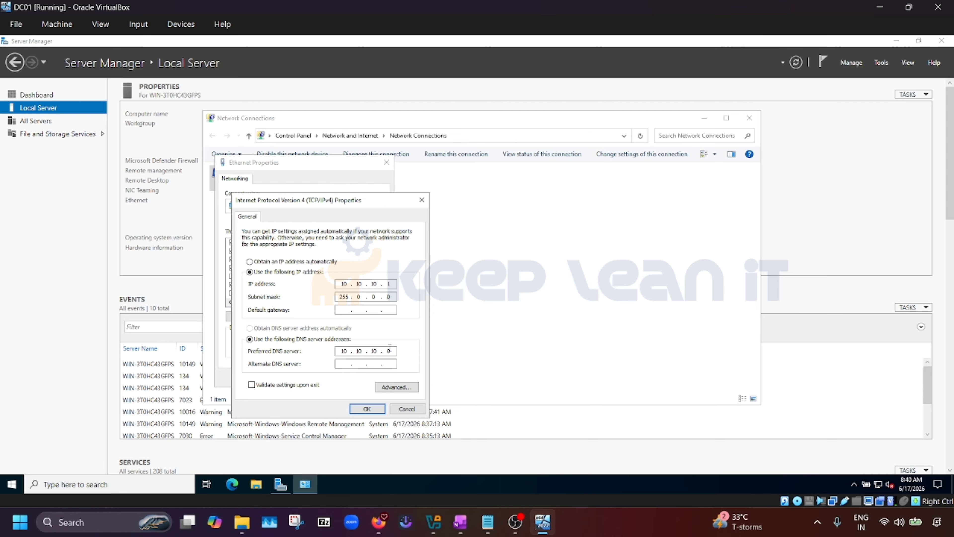
{"action": "left_click", "coordinate": [392, 350]}
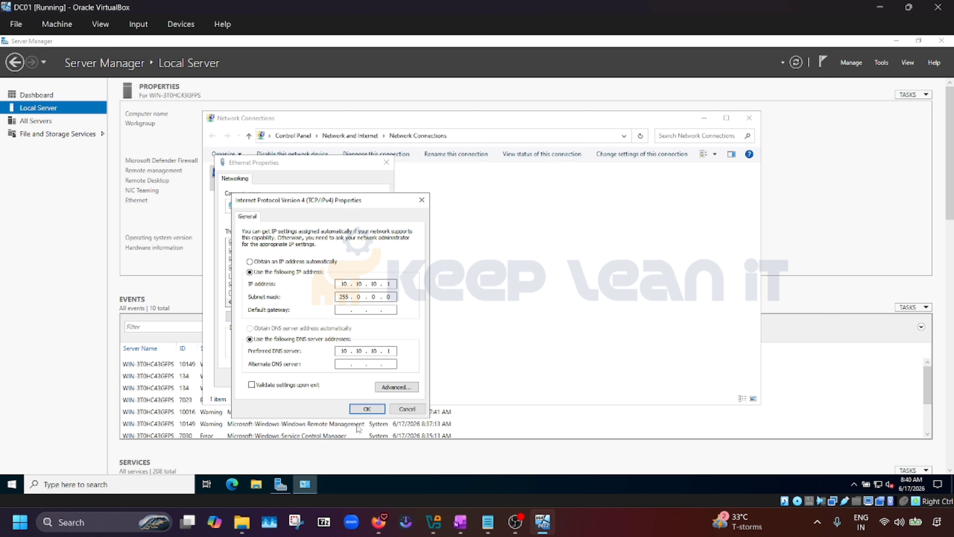
{"action": "left_click", "coordinate": [377, 412]}
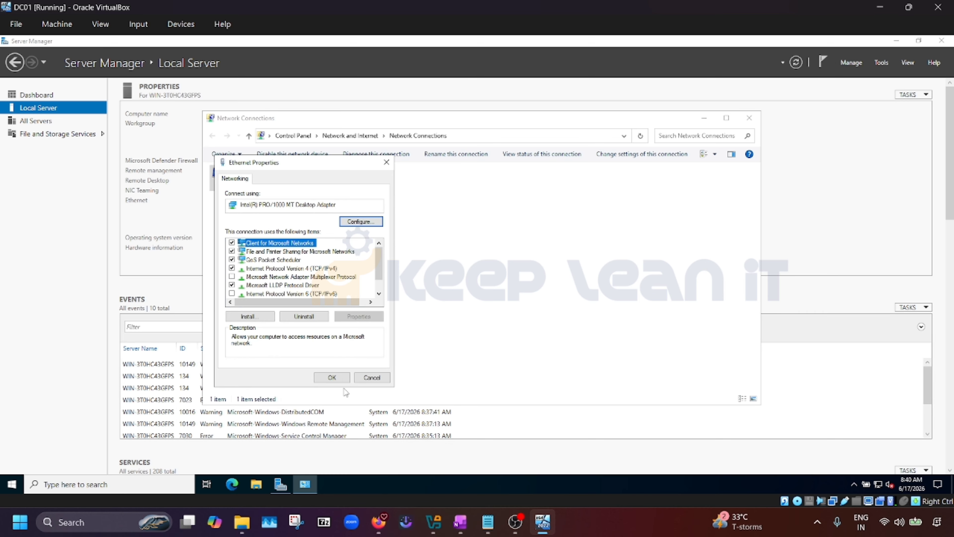
{"action": "left_click", "coordinate": [335, 378]}
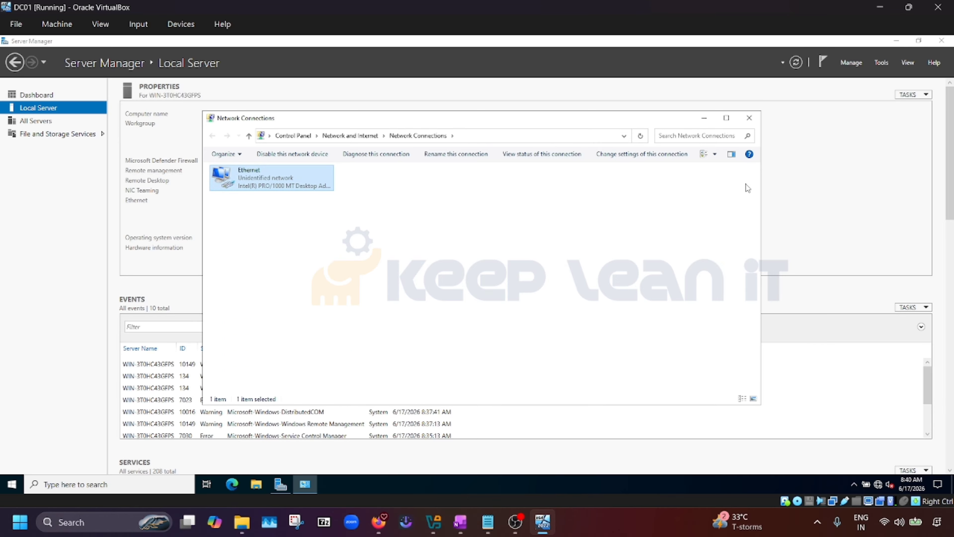
{"action": "left_click", "coordinate": [466, 526]}
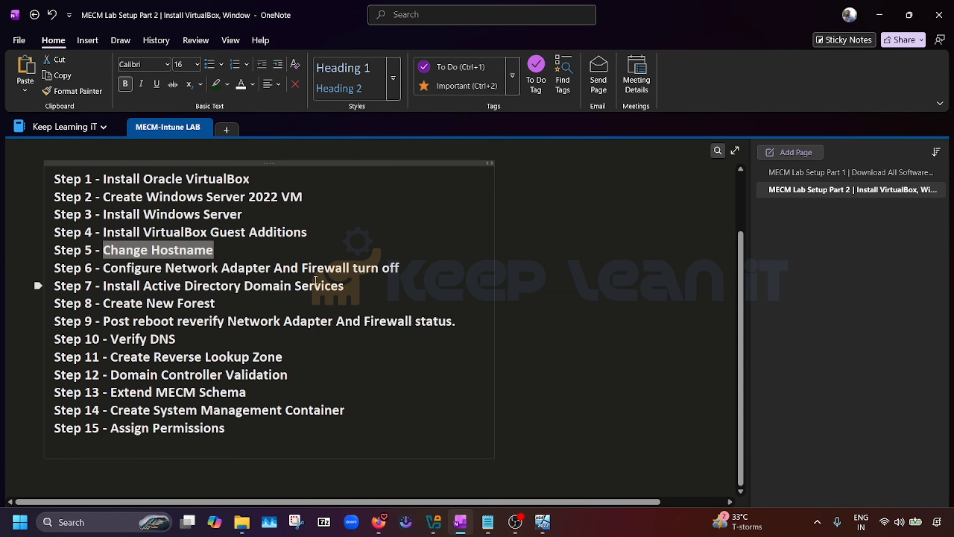
{"action": "left_click_drag", "start_coordinate": [413, 267], "coordinate": [103, 268]}
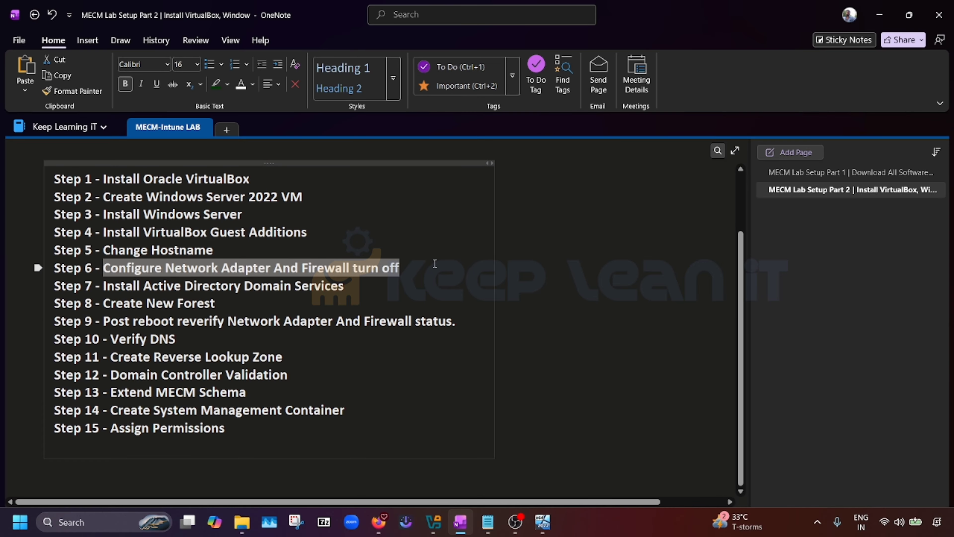
{"action": "left_click", "coordinate": [434, 264]}
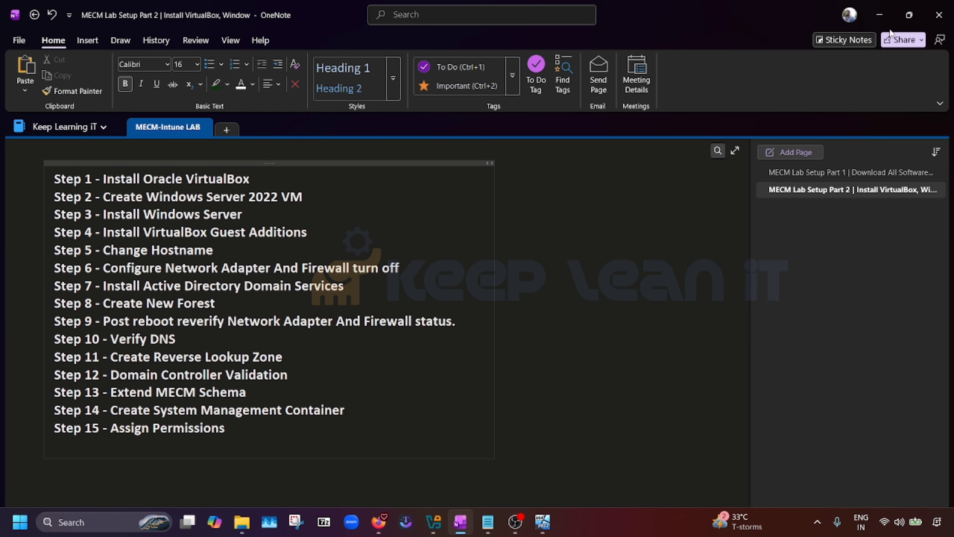
{"action": "left_click", "coordinate": [880, 16]}
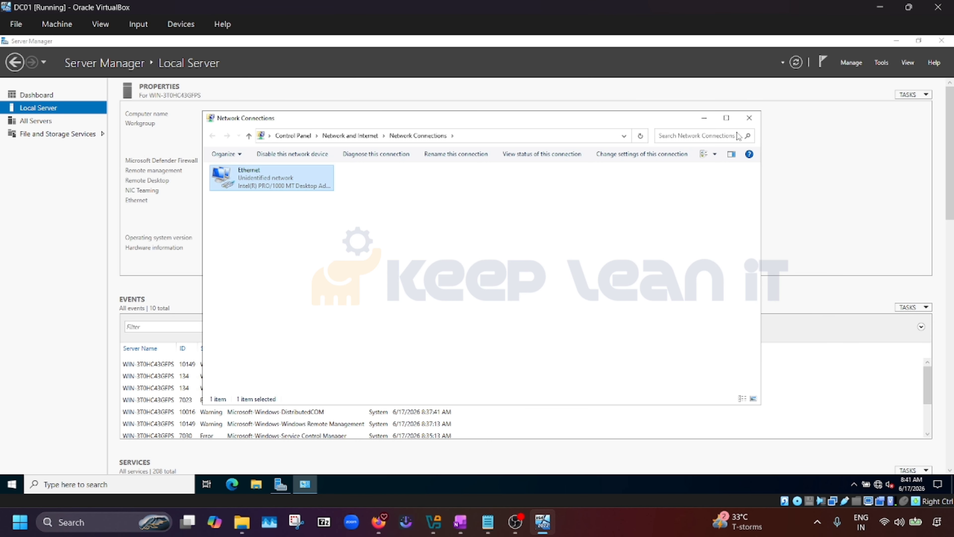
Close Network Connections and restart the server with Other (Planned) as the shutdown reason
{"action": "left_click", "coordinate": [749, 117]}
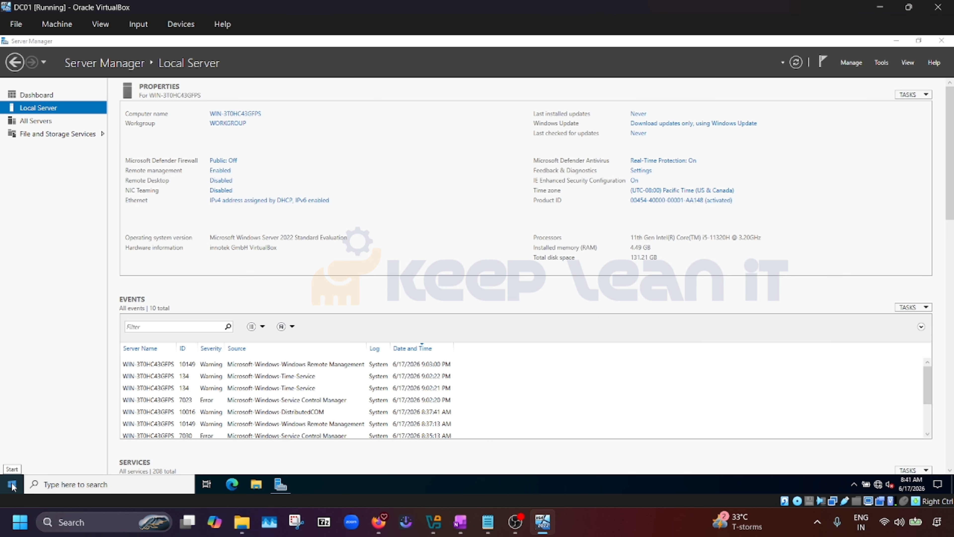
{"action": "right_click", "coordinate": [12, 484]}
{"action": "mouse_move", "coordinate": [92, 453]}
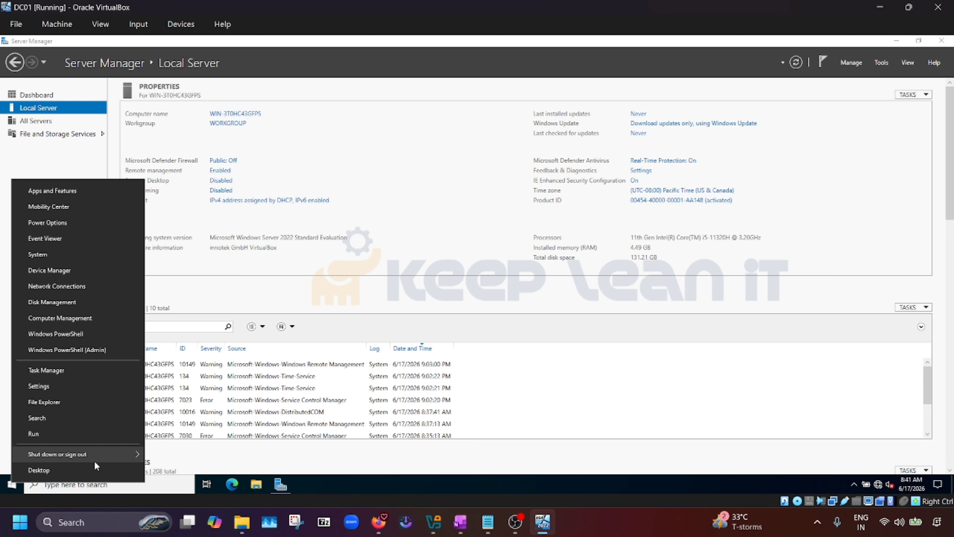
{"action": "left_click", "coordinate": [164, 452]}
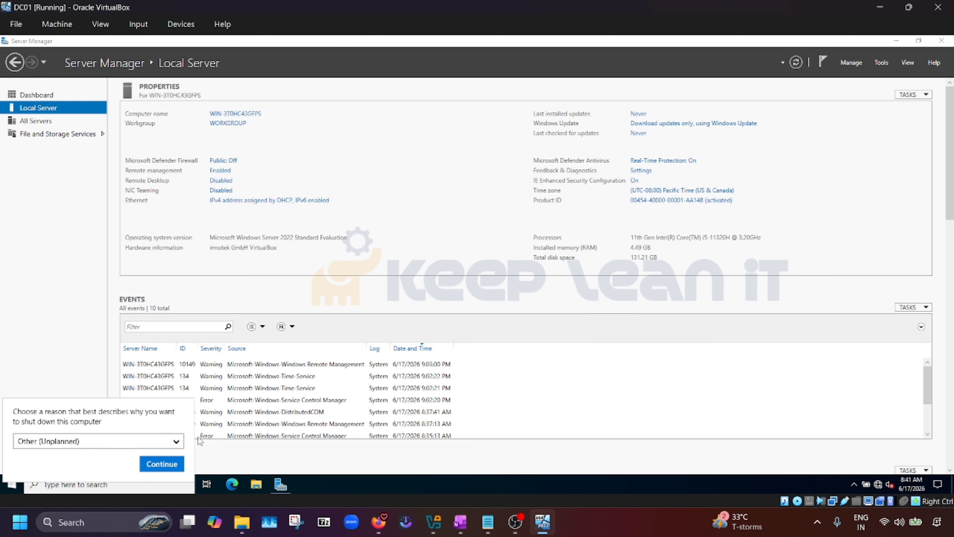
{"action": "left_click", "coordinate": [150, 447]}
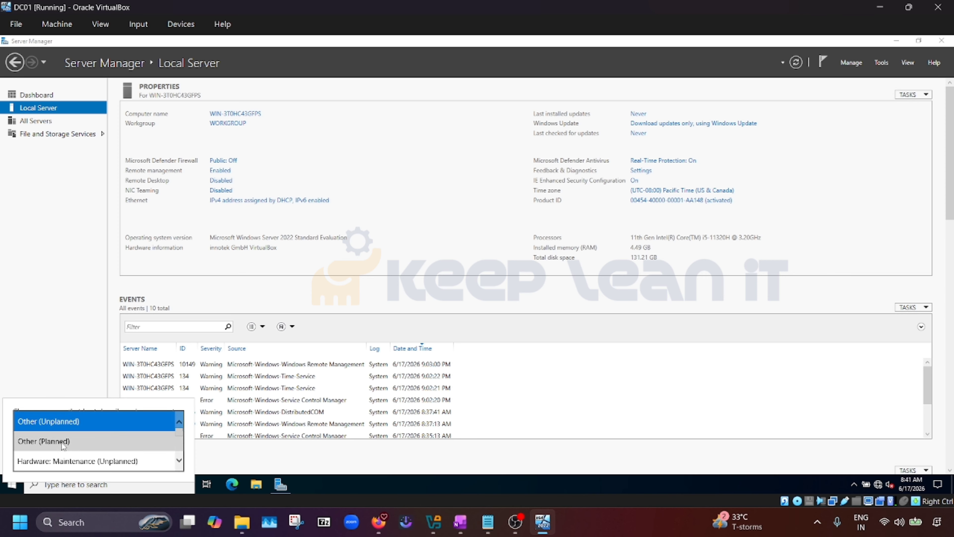
{"action": "left_click", "coordinate": [152, 442]}
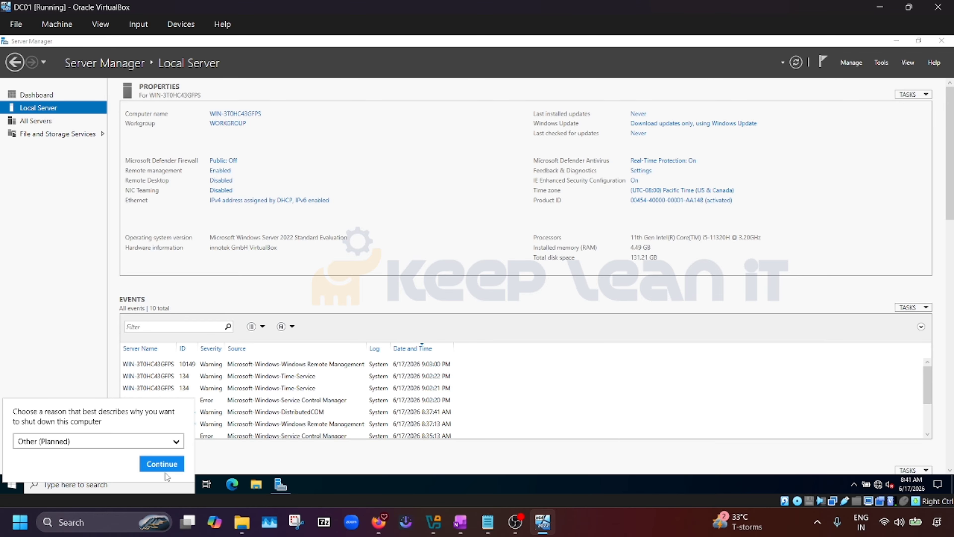
{"action": "left_click", "coordinate": [166, 463]}
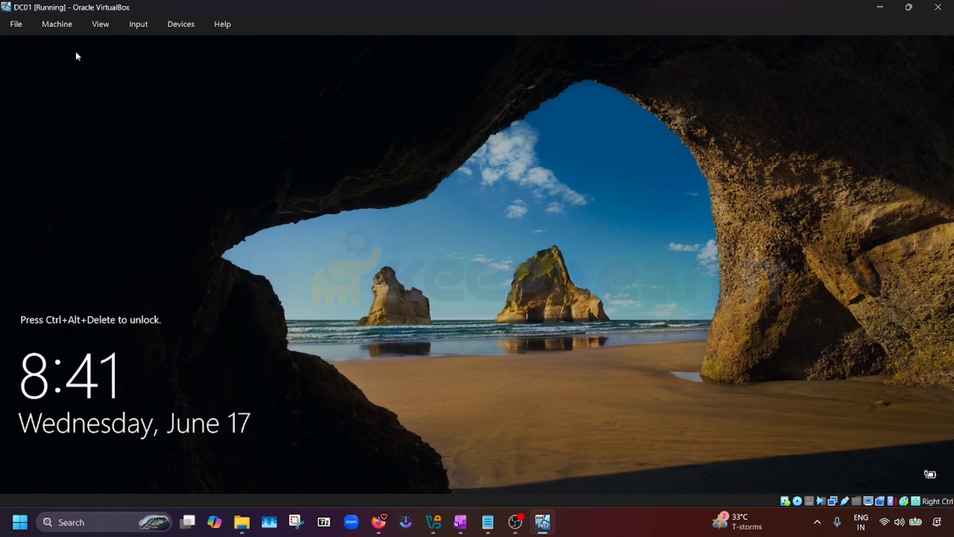
Send Ctrl-Alt-Del to DC01 and sign in with the Administrator password
{"action": "left_click", "coordinate": [189, 23]}
{"action": "mouse_move", "coordinate": [143, 26]}
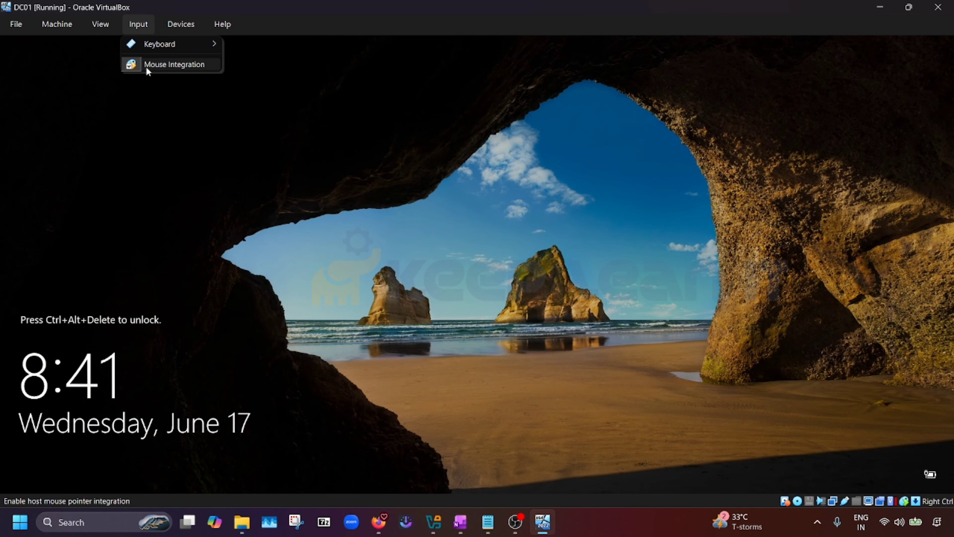
{"action": "mouse_move", "coordinate": [169, 47]}
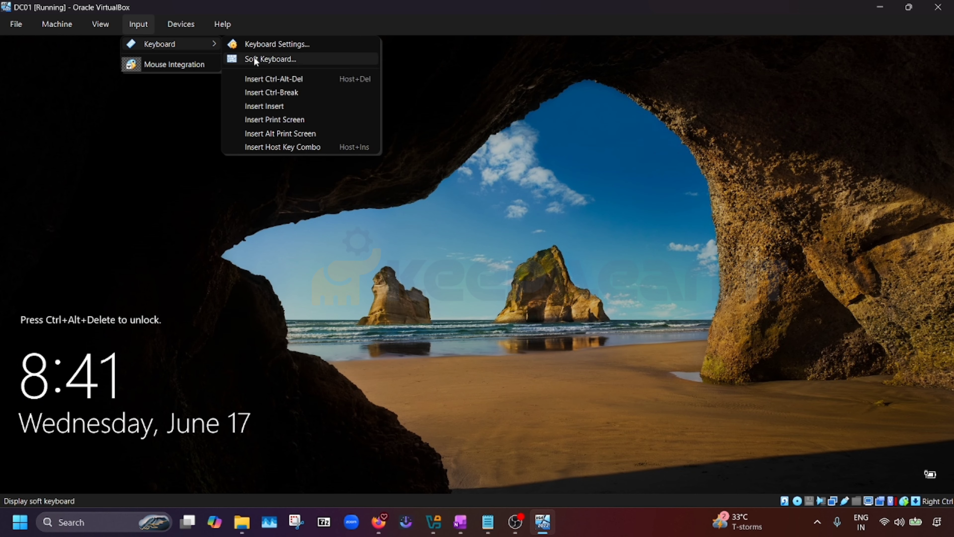
{"action": "left_click", "coordinate": [285, 78]}
{"action": "type", "text": "••••"}
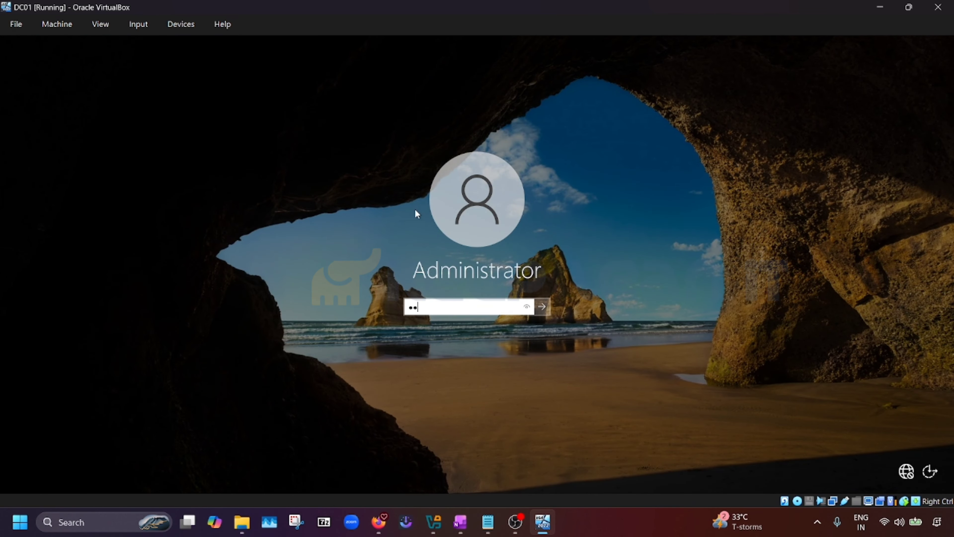
{"action": "type", "text": "••••••"}
{"action": "key", "text": "Return"}
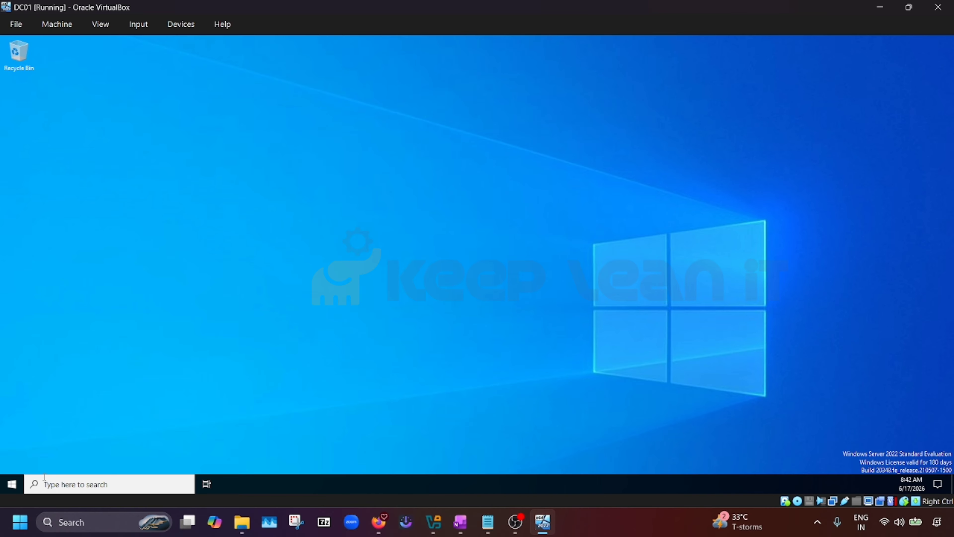
Launch Server Manager from Start and dismiss the Windows Admin Center popup
{"action": "left_click", "coordinate": [12, 484]}
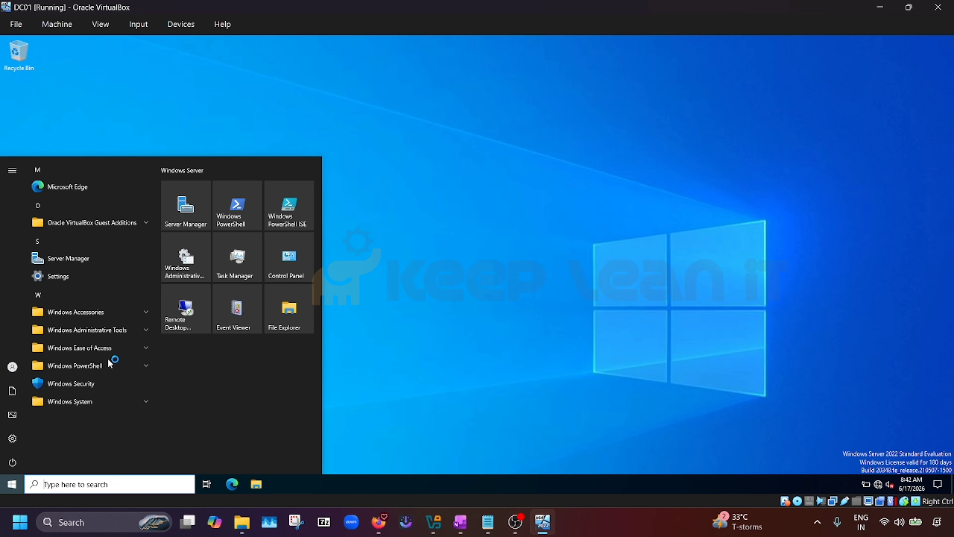
{"action": "left_click", "coordinate": [185, 207]}
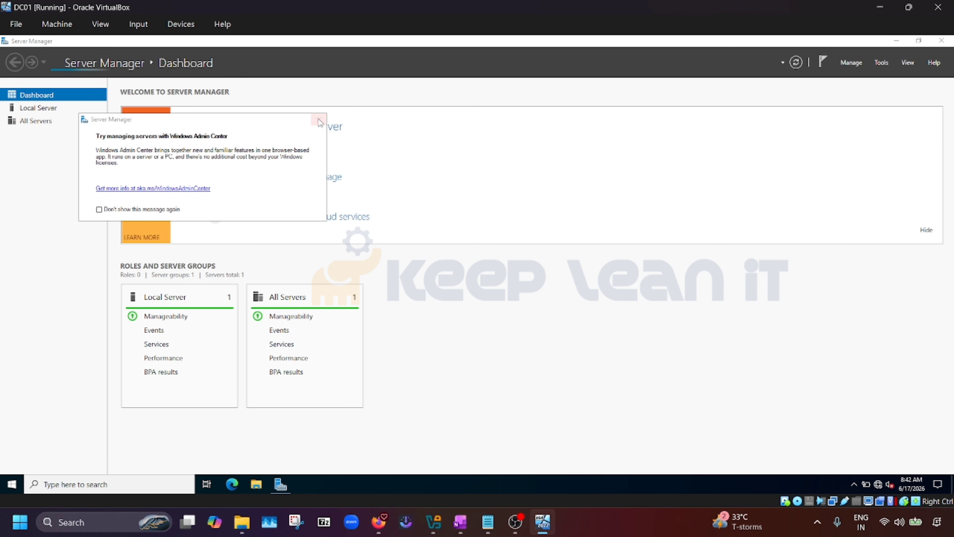
{"action": "left_click", "coordinate": [319, 119]}
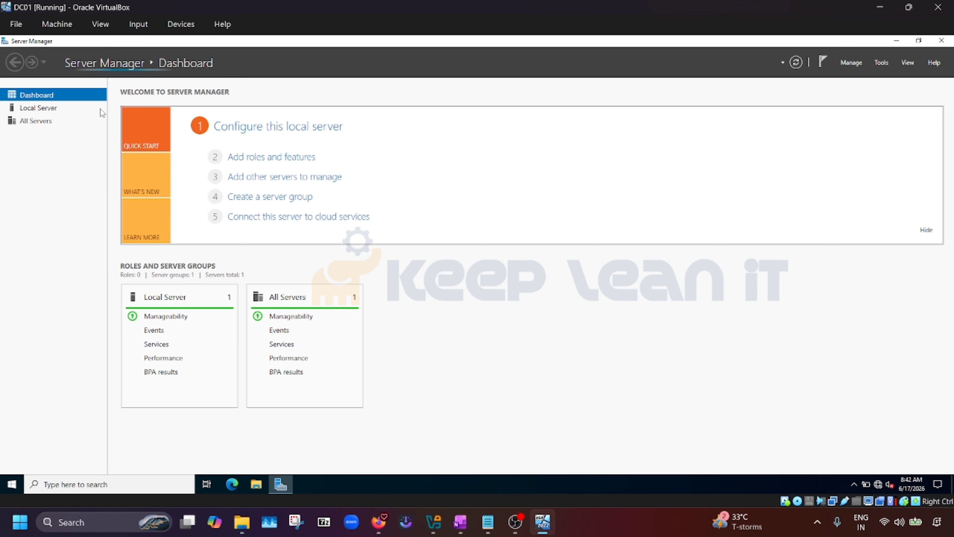
{"action": "left_click", "coordinate": [49, 113]}
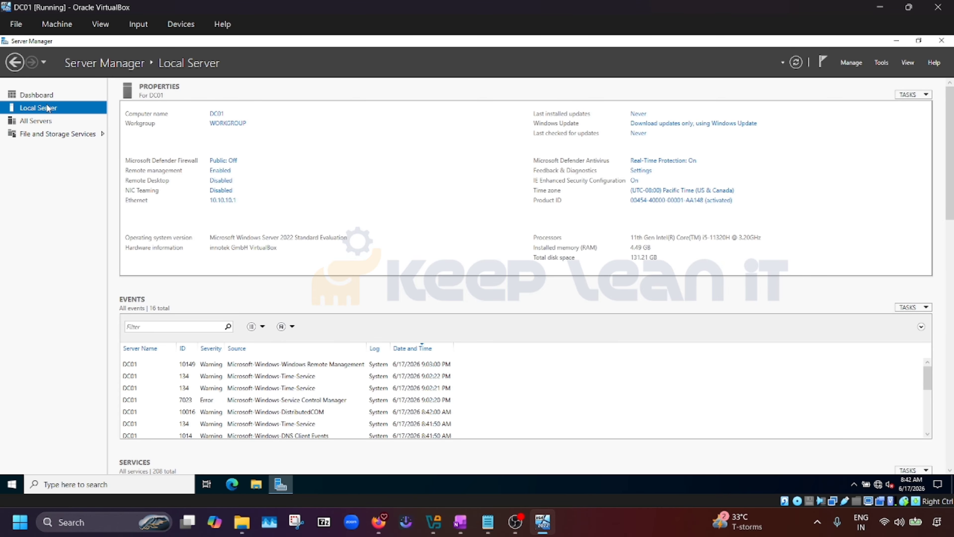
{"action": "left_click", "coordinate": [50, 97]}
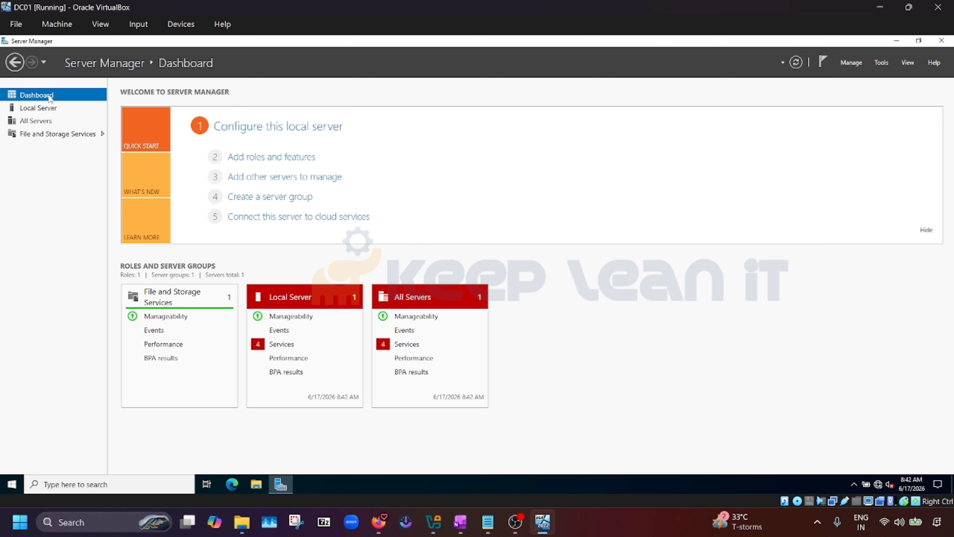
Start a role-based install on DC01 and select Active Directory Domain Services with its required features
{"action": "left_click", "coordinate": [286, 162]}
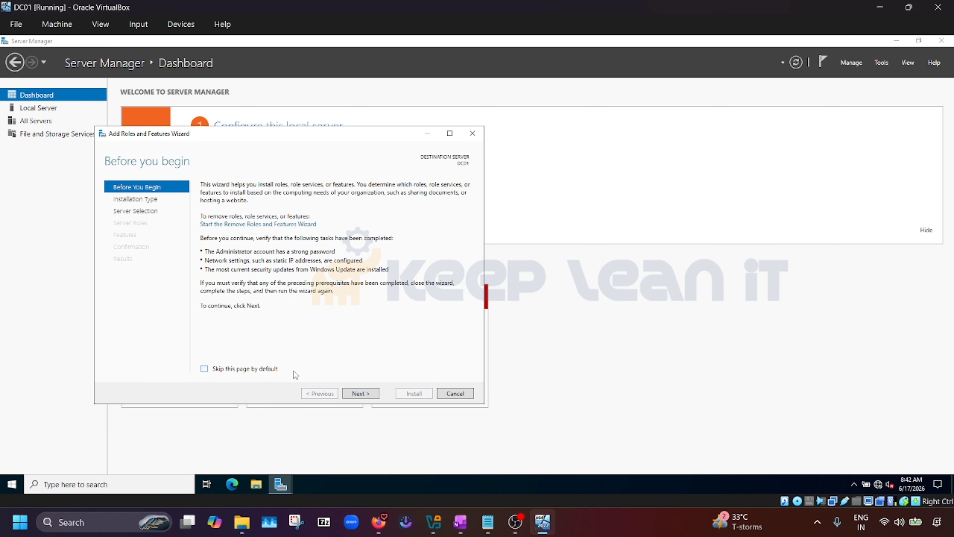
{"action": "left_click", "coordinate": [360, 393]}
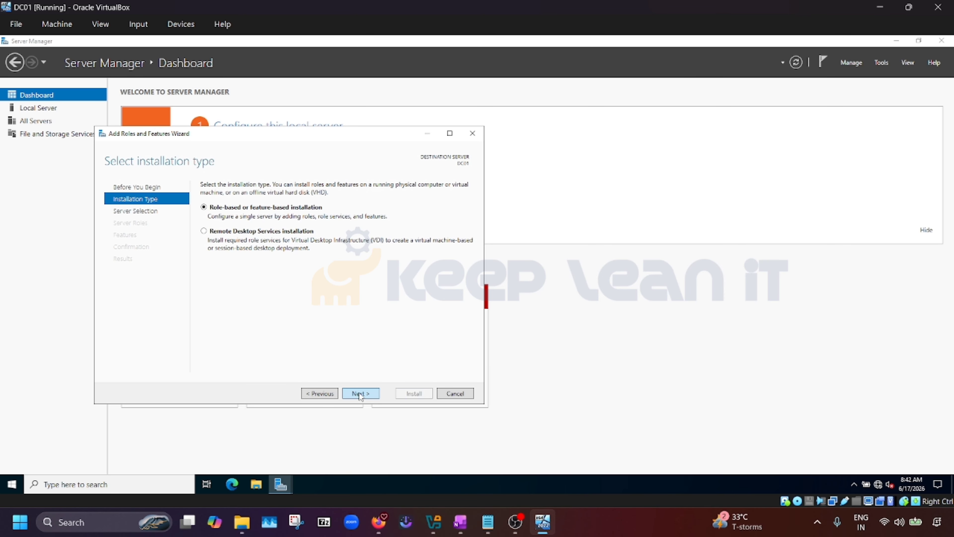
{"action": "left_click", "coordinate": [360, 393]}
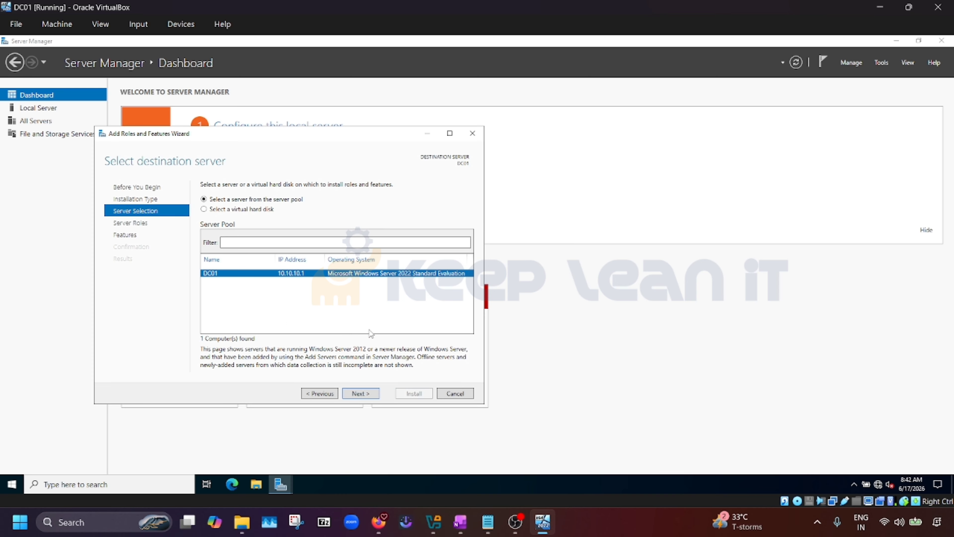
{"action": "left_click", "coordinate": [361, 393]}
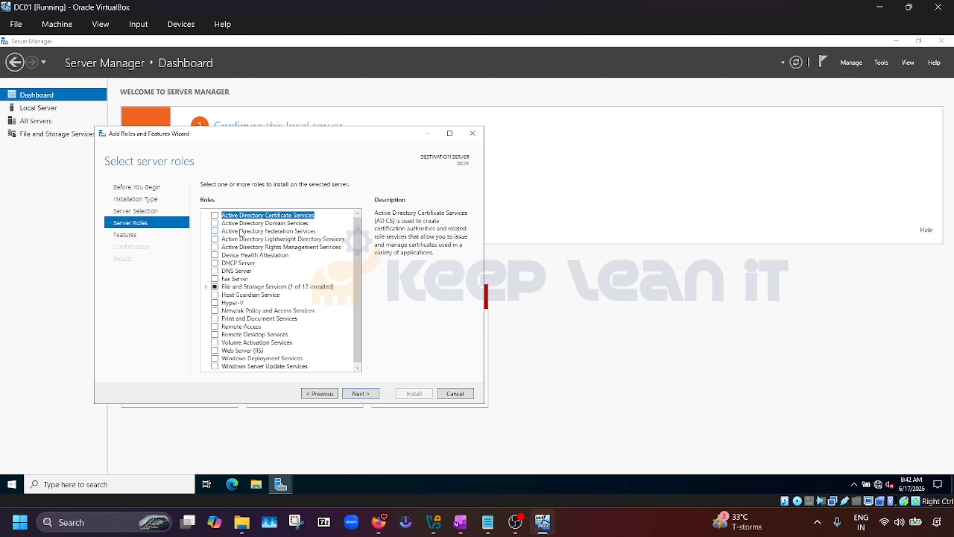
{"action": "left_click", "coordinate": [214, 224]}
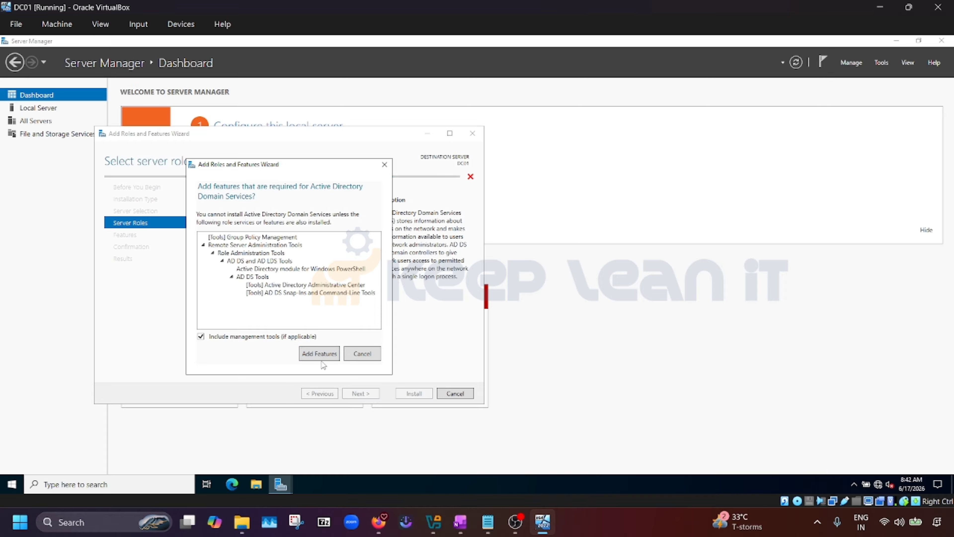
{"action": "left_click", "coordinate": [319, 353]}
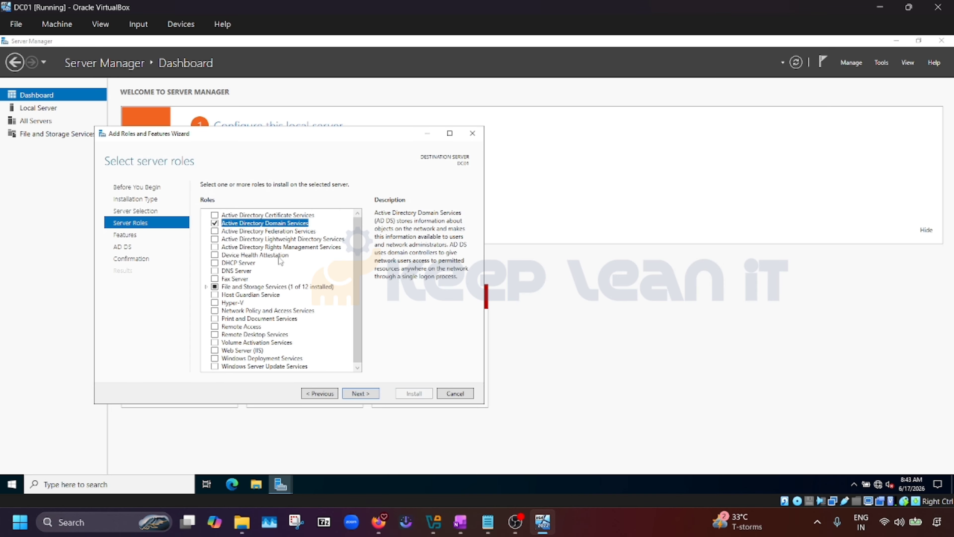
Proceed through the remaining pages, allow automatic restart, and begin the installation
{"action": "left_click", "coordinate": [359, 393]}
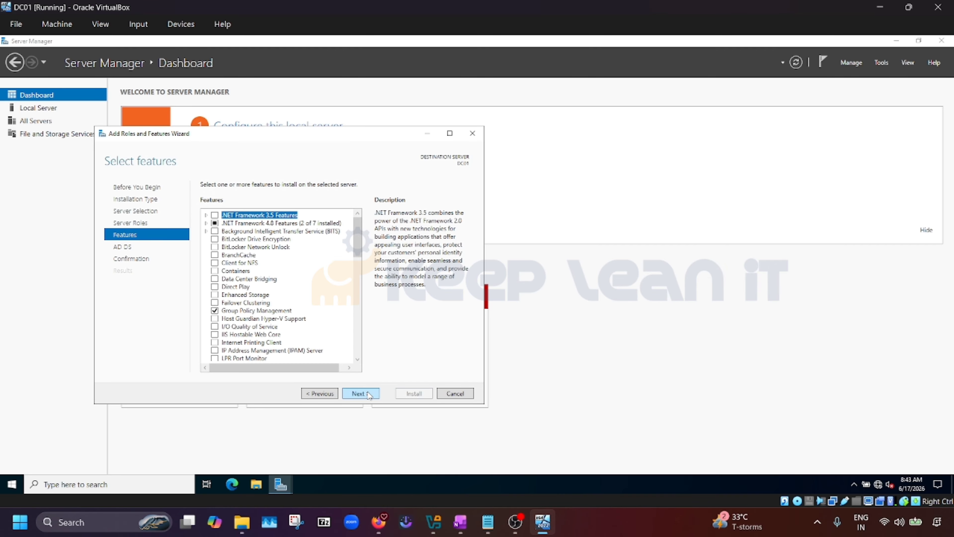
{"action": "scroll", "coordinate": [343, 309], "scroll_direction": "down", "scroll_amount": 4}
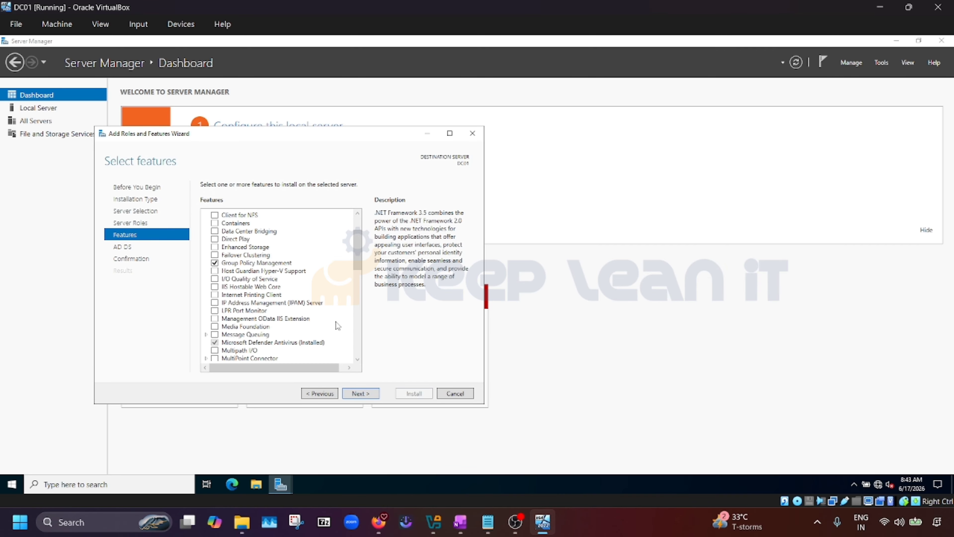
{"action": "left_click", "coordinate": [373, 395]}
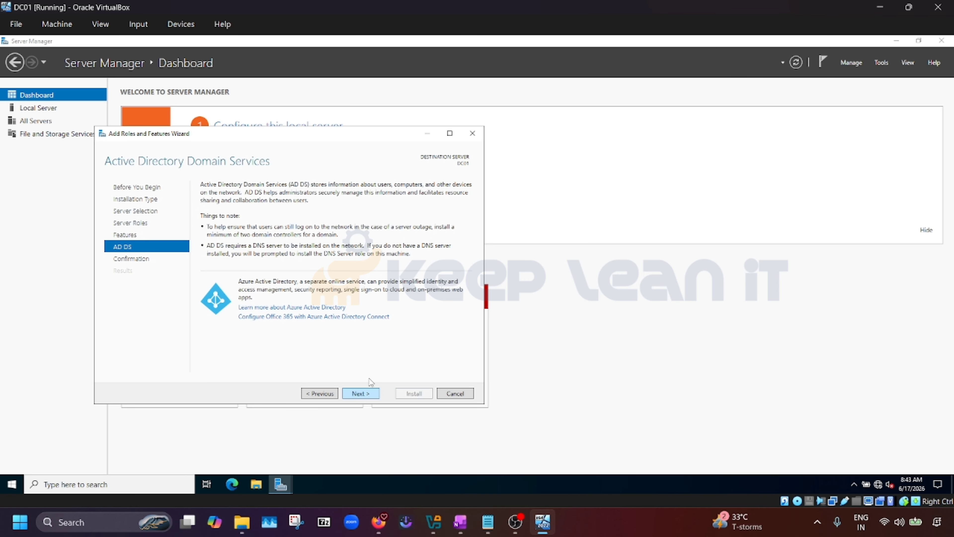
{"action": "left_click", "coordinate": [368, 396]}
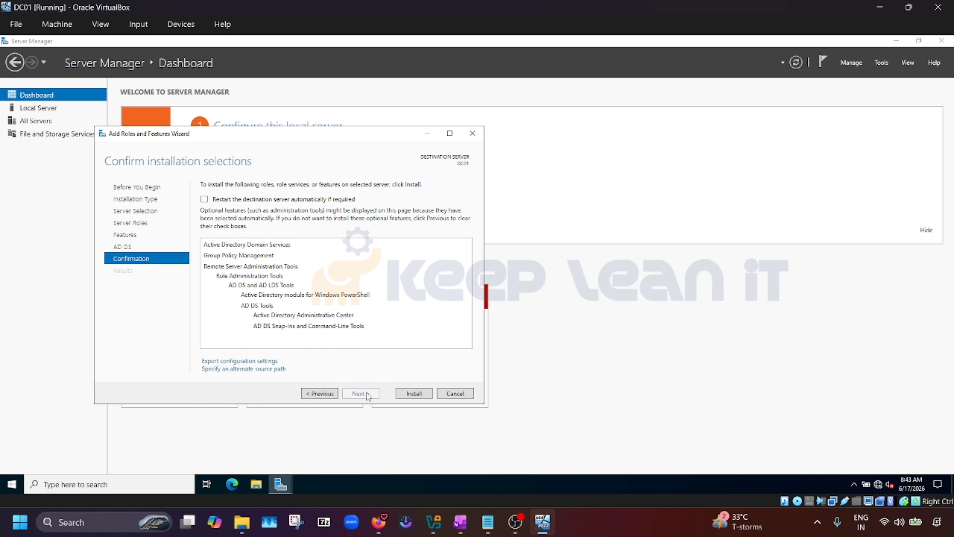
{"action": "left_click", "coordinate": [204, 199]}
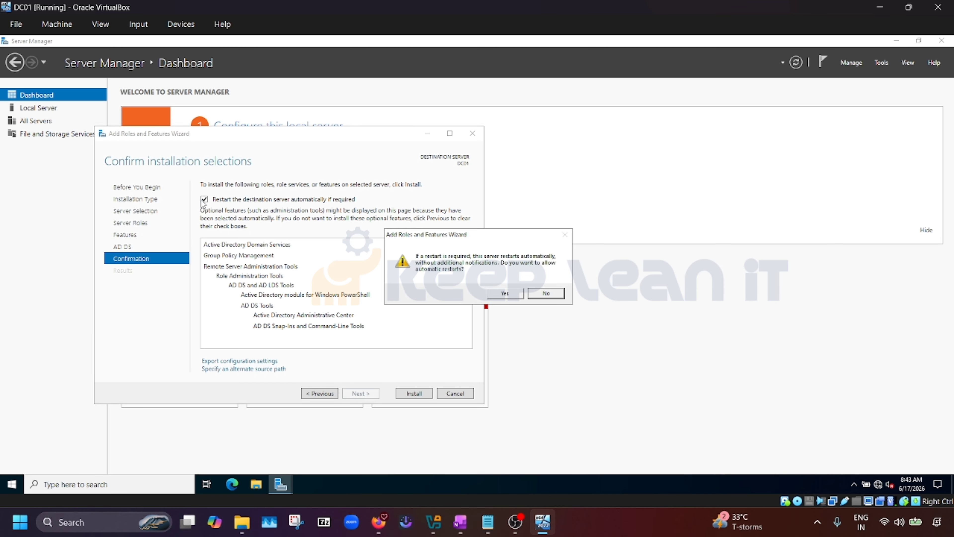
{"action": "left_click", "coordinate": [503, 295]}
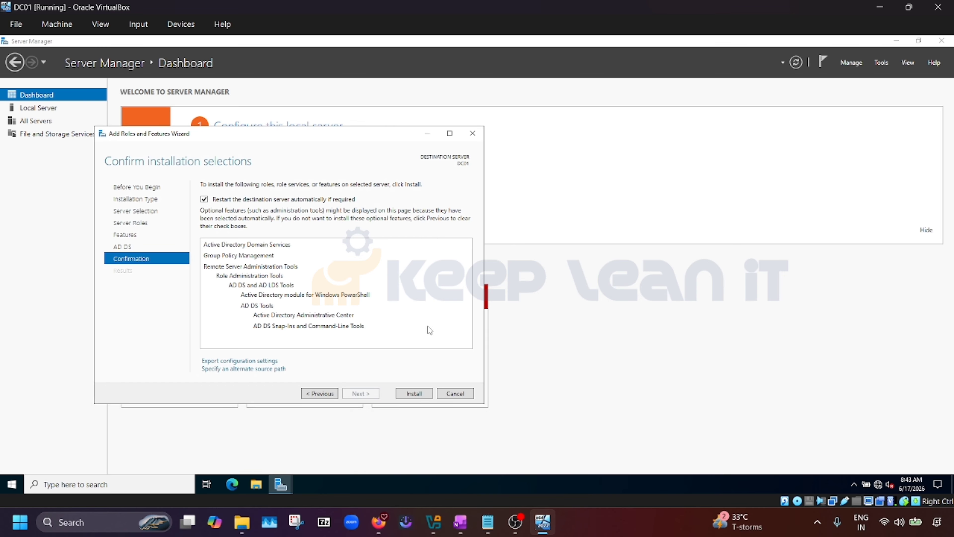
{"action": "left_click", "coordinate": [419, 392]}
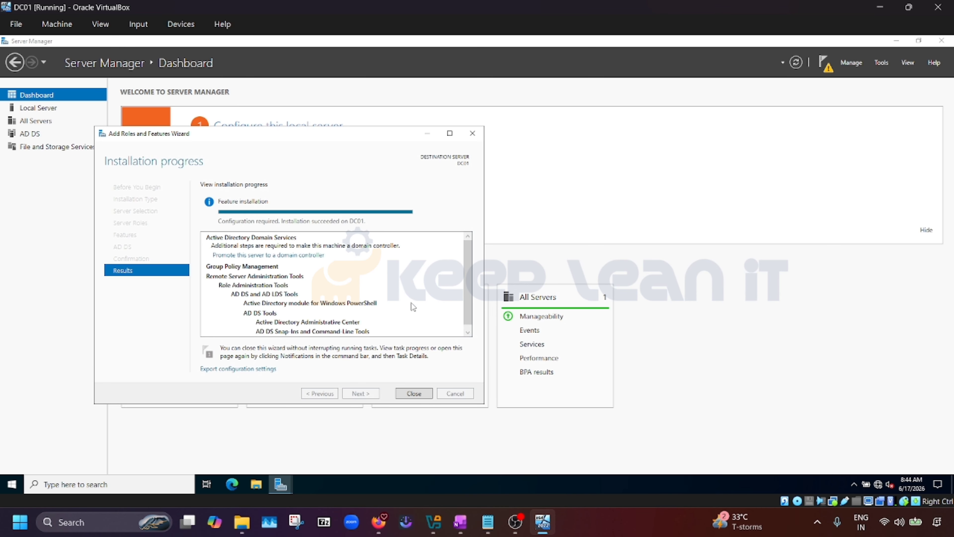
Close the finished wizard and choose 'Promote this server to a domain controller' from notifications
{"action": "left_click", "coordinate": [420, 395]}
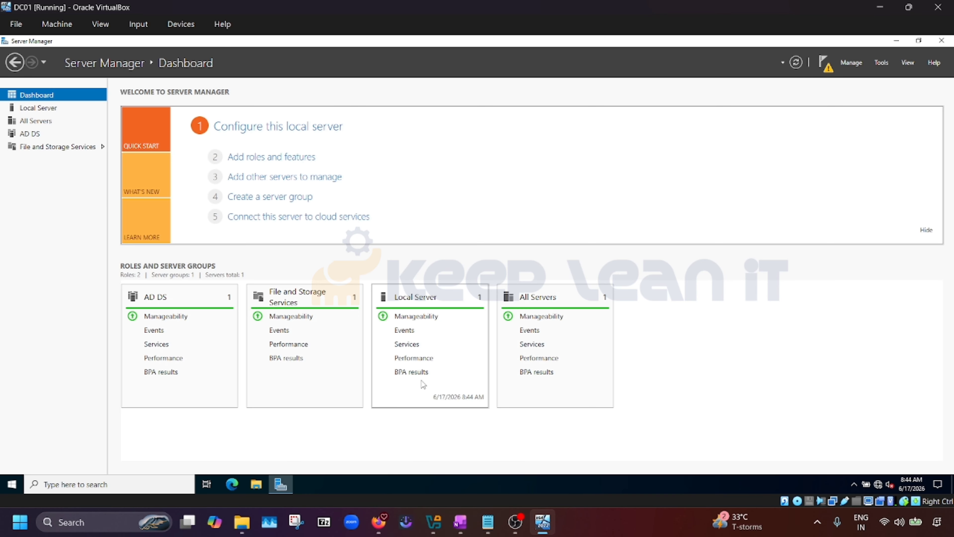
{"action": "left_click", "coordinate": [826, 63]}
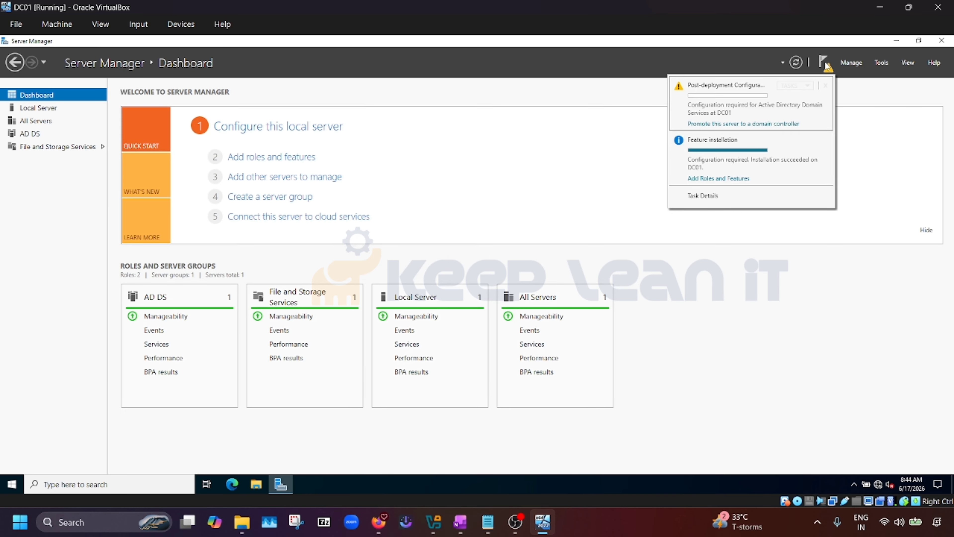
{"action": "left_click", "coordinate": [544, 187]}
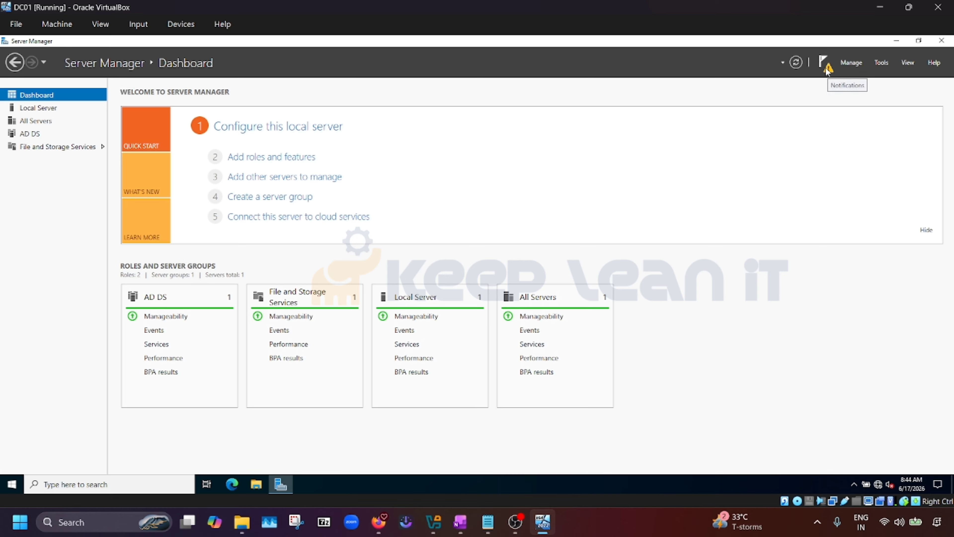
{"action": "left_click", "coordinate": [826, 69]}
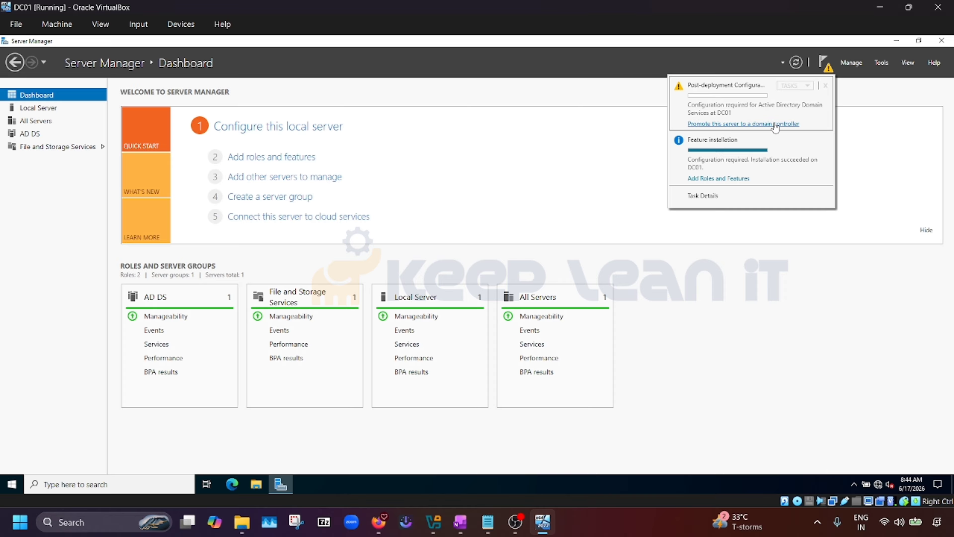
{"action": "left_click", "coordinate": [775, 124]}
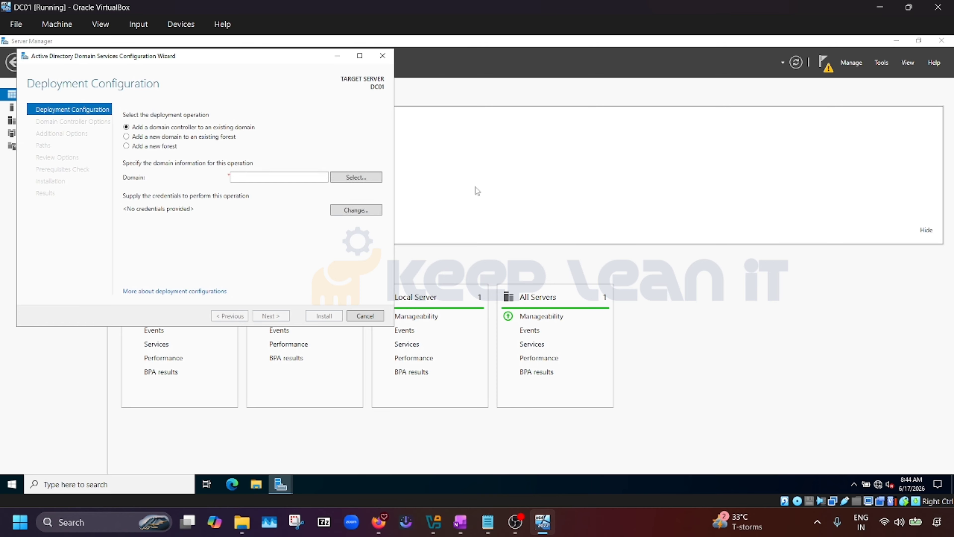
Choose to add a new forest with root domain mecmlab.com
{"action": "left_click", "coordinate": [161, 150]}
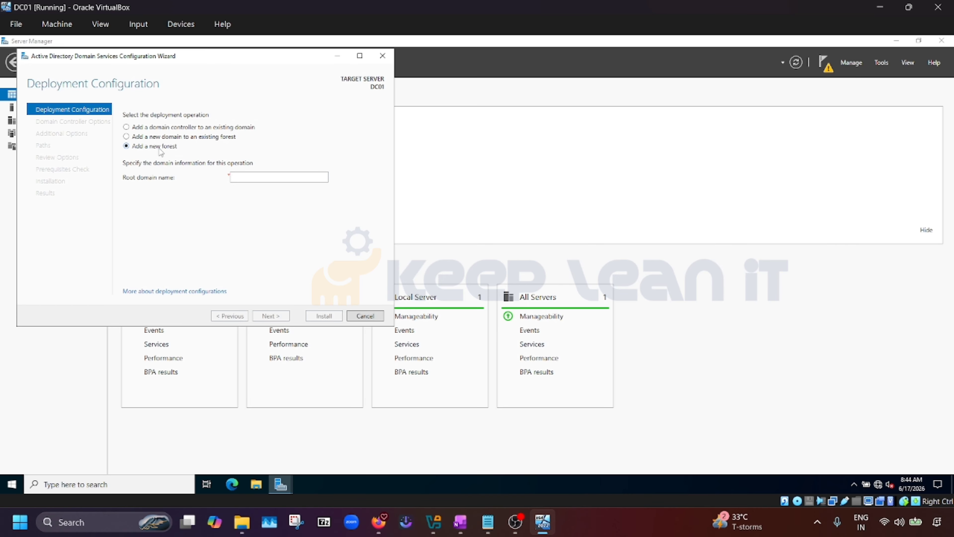
{"action": "left_click", "coordinate": [269, 176]}
{"action": "type", "text": "MECMlab"}
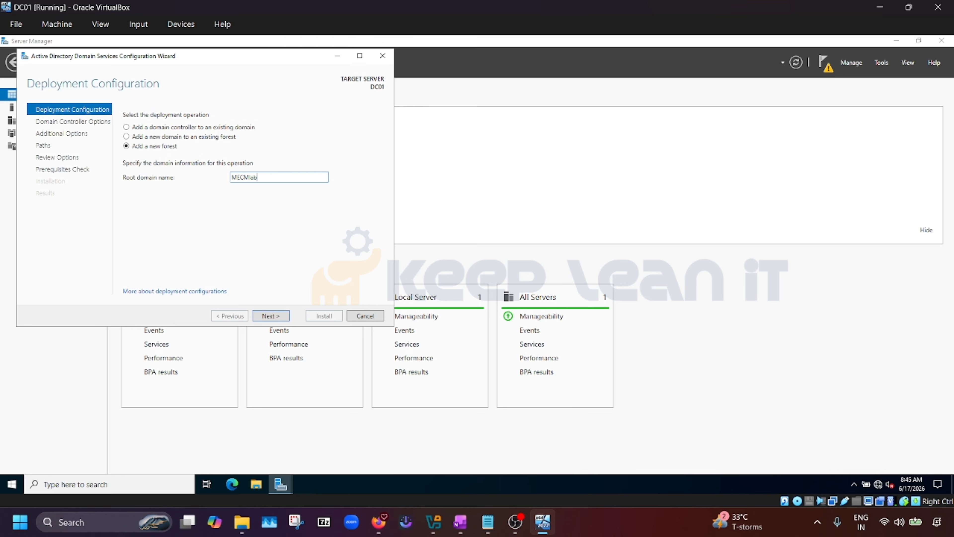
{"action": "type", "text": ".com"}
{"action": "left_click_drag", "start_coordinate": [248, 176], "coordinate": [217, 183]}
{"action": "type", "text": "mecm"}
{"action": "left_click", "coordinate": [279, 319]}
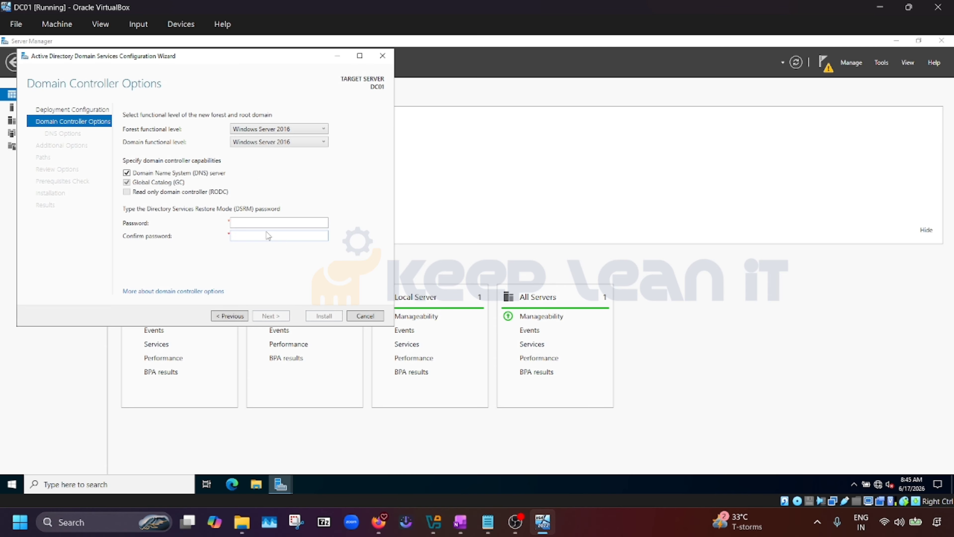
Keep Windows Server 2016 functional levels and enter and confirm the DSRM password
{"action": "left_click", "coordinate": [312, 130]}
{"action": "left_click", "coordinate": [312, 130]}
{"action": "left_click", "coordinate": [281, 223]}
{"action": "type", "text": "P@s"}
{"action": "left_click", "coordinate": [252, 237]}
{"action": "type", "text": "•••••••••"}
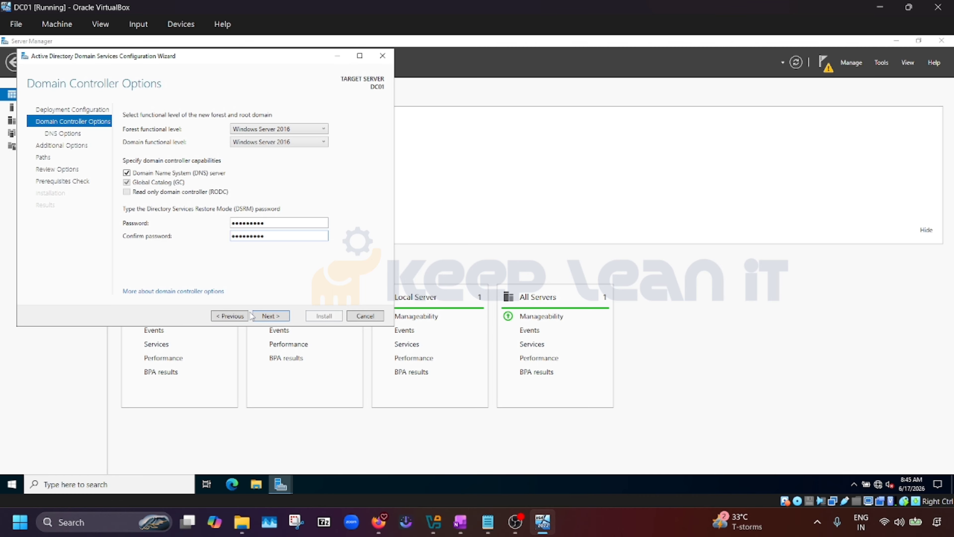
Skip DNS delegation, keep NetBIOS name MECMLAB and the default NTDS/SYSVOL paths, and pass the prerequisite checks
{"action": "left_click", "coordinate": [274, 317]}
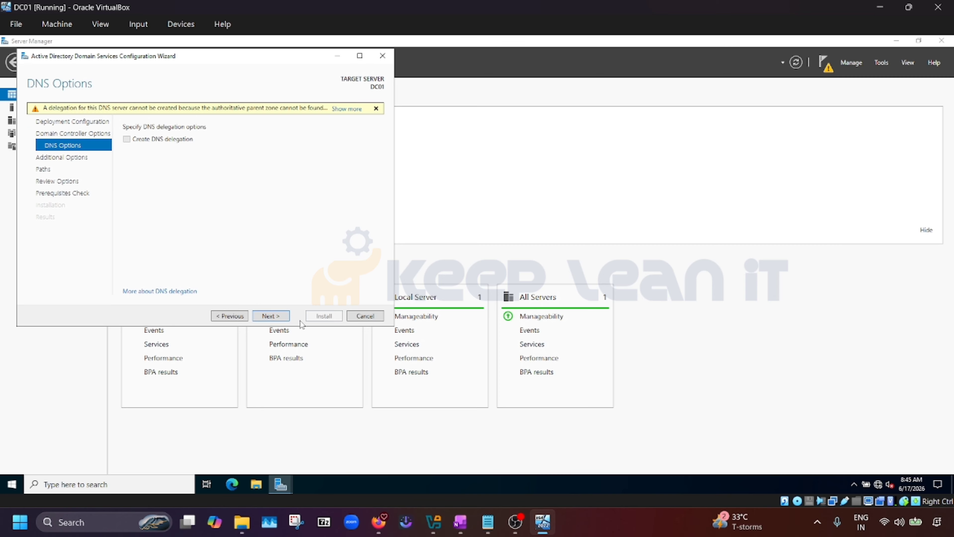
{"action": "left_click", "coordinate": [275, 317]}
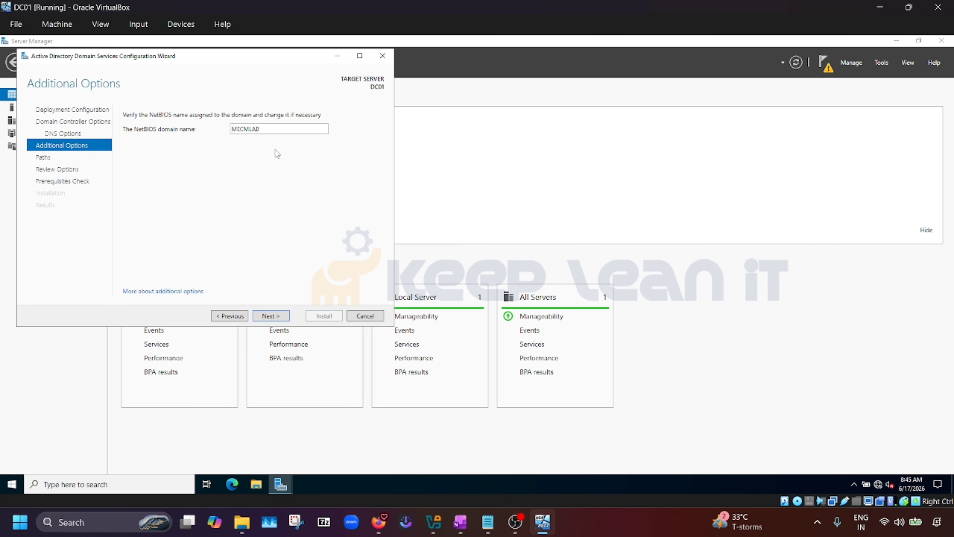
{"action": "left_click", "coordinate": [267, 316]}
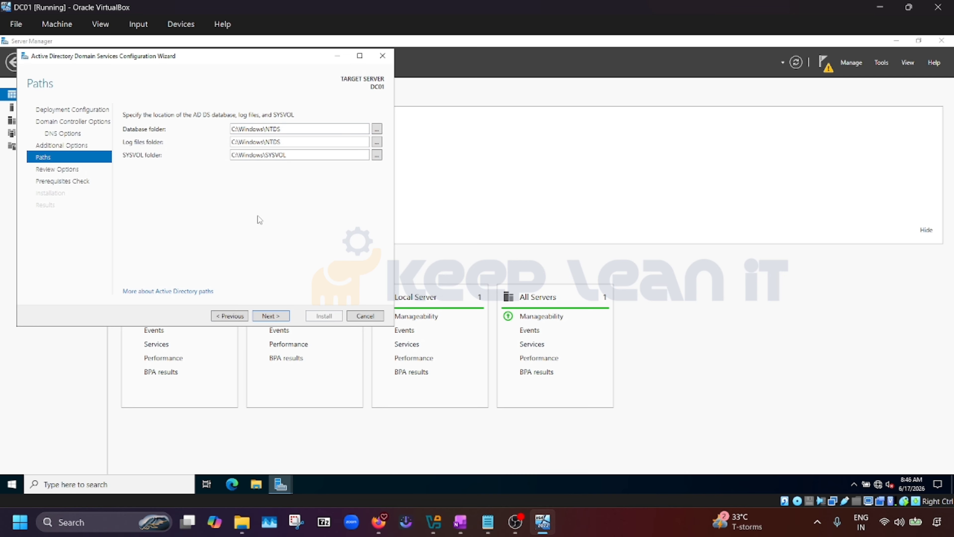
{"action": "left_click", "coordinate": [271, 316]}
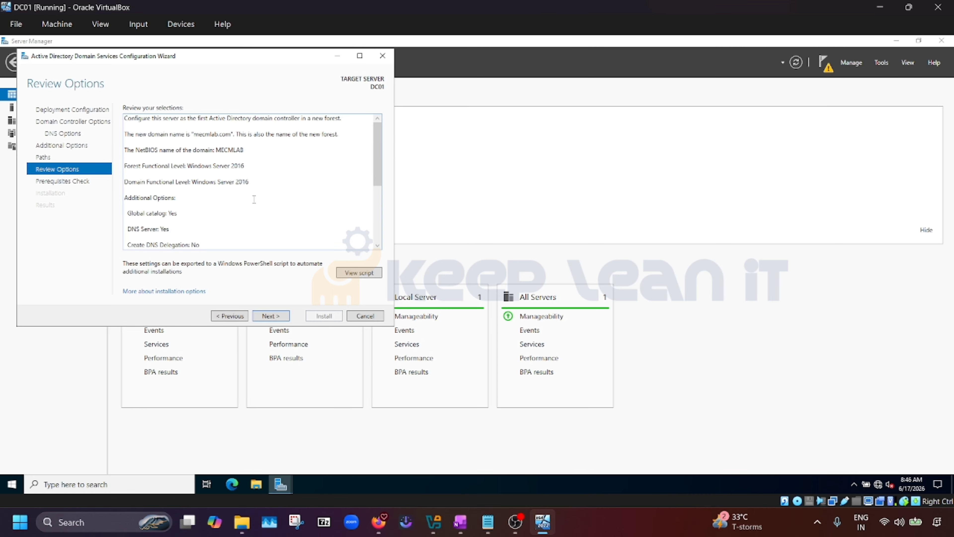
{"action": "scroll", "coordinate": [254, 199], "scroll_direction": "down", "scroll_amount": 5}
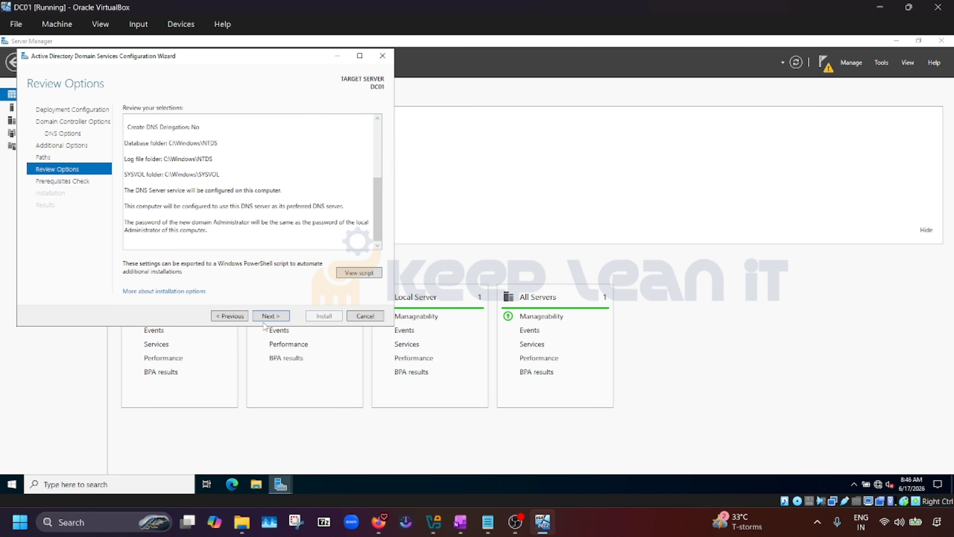
{"action": "left_click", "coordinate": [271, 316]}
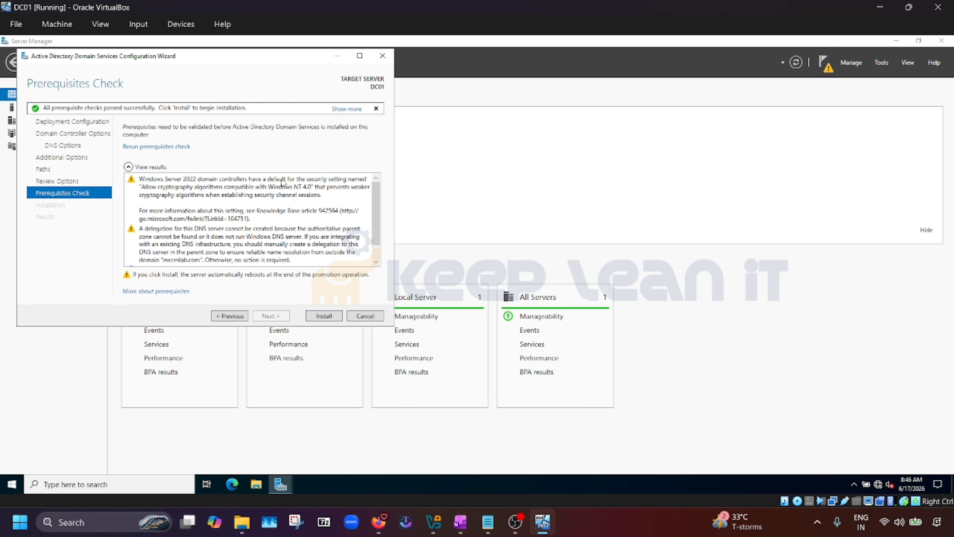
{"action": "scroll", "coordinate": [245, 214], "scroll_direction": "down", "scroll_amount": 1}
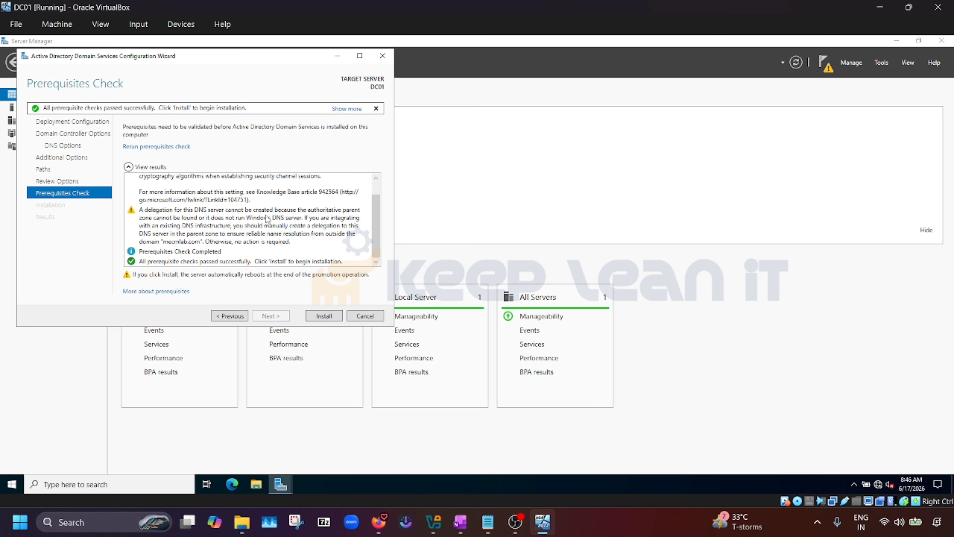
Install the domain controller promotion, then dismiss the sign-out notice and close the wizard and Server Manager
{"action": "left_click", "coordinate": [322, 316]}
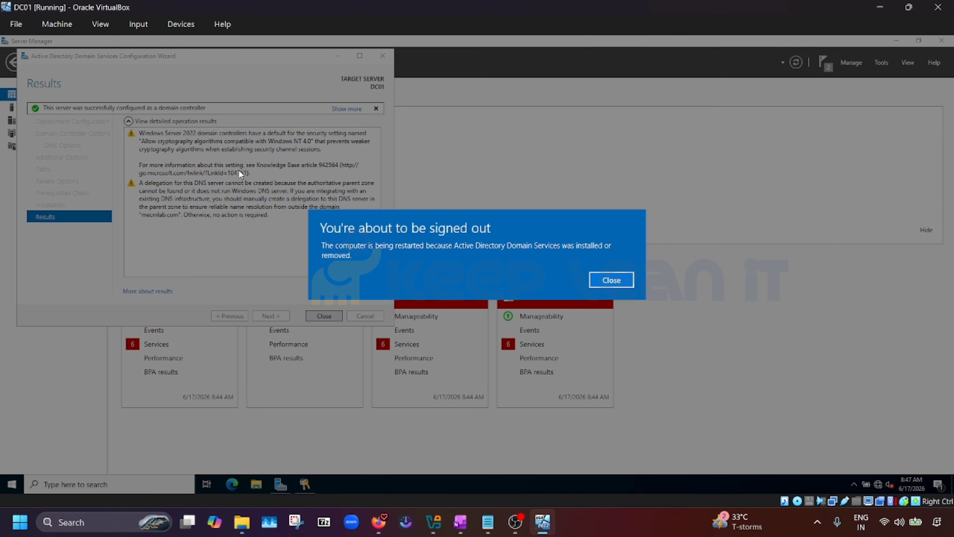
{"action": "left_click", "coordinate": [617, 284]}
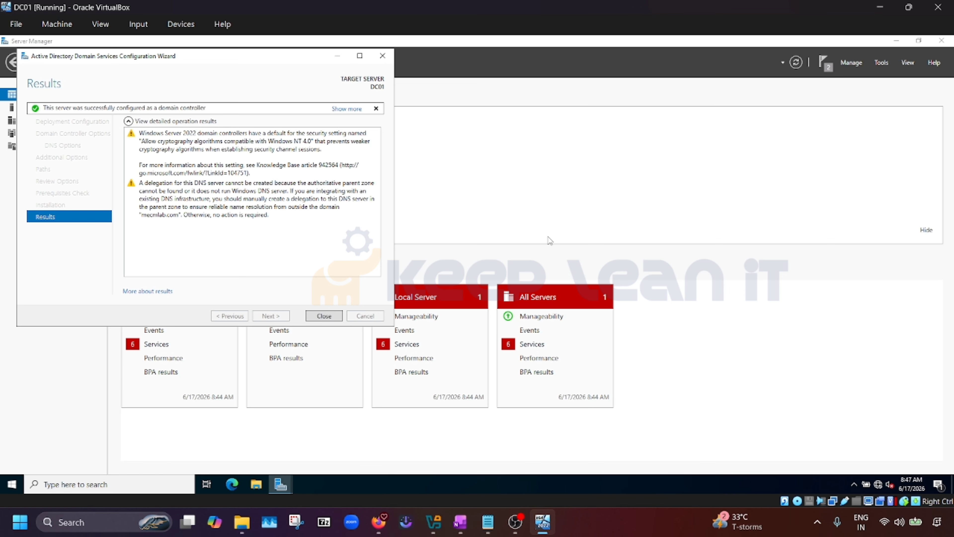
{"action": "left_click", "coordinate": [332, 318]}
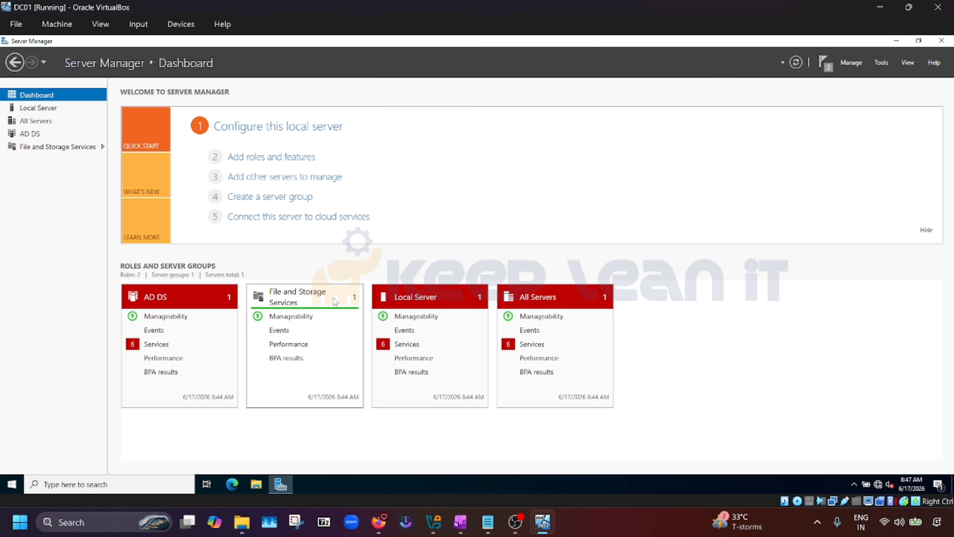
{"action": "left_click", "coordinate": [942, 40]}
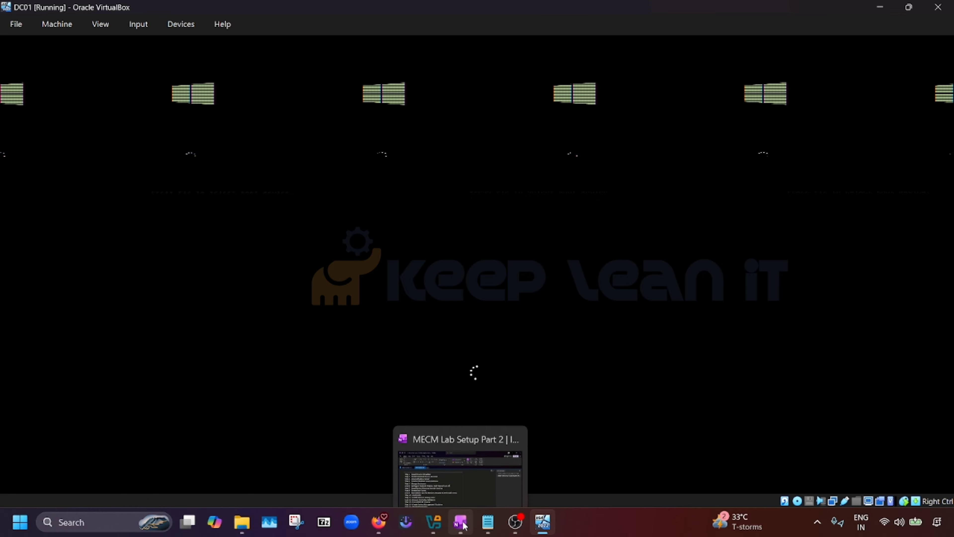
{"action": "left_click", "coordinate": [459, 523]}
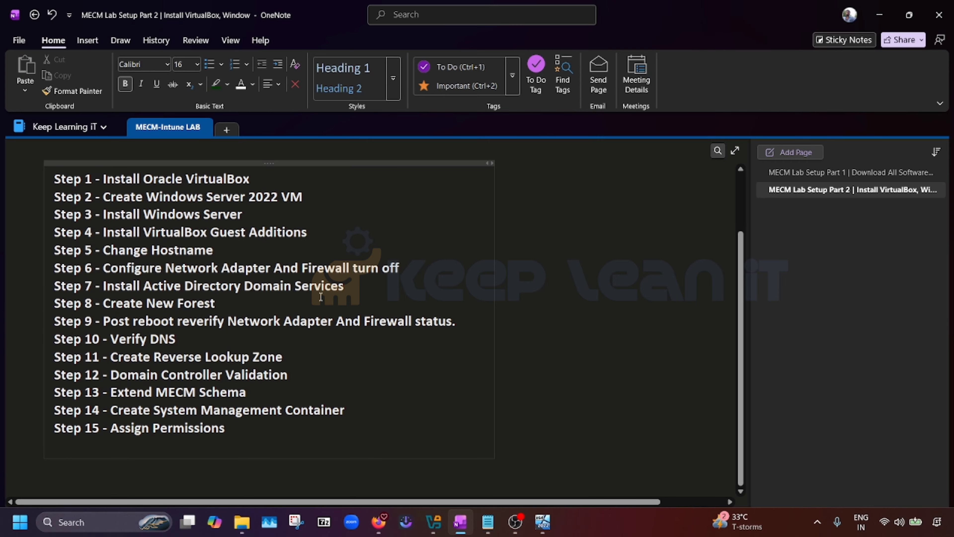
{"action": "left_click_drag", "start_coordinate": [344, 287], "coordinate": [86, 288]}
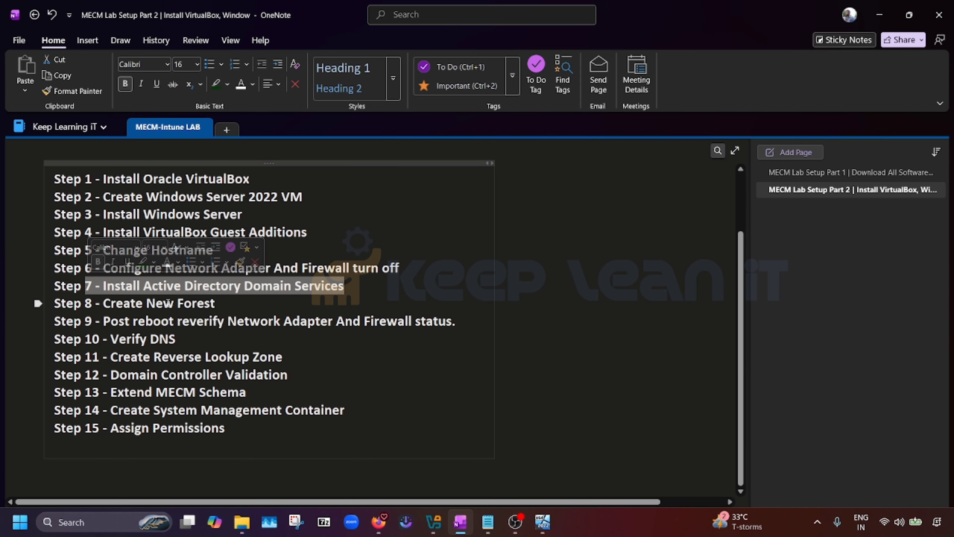
{"action": "left_click", "coordinate": [225, 338]}
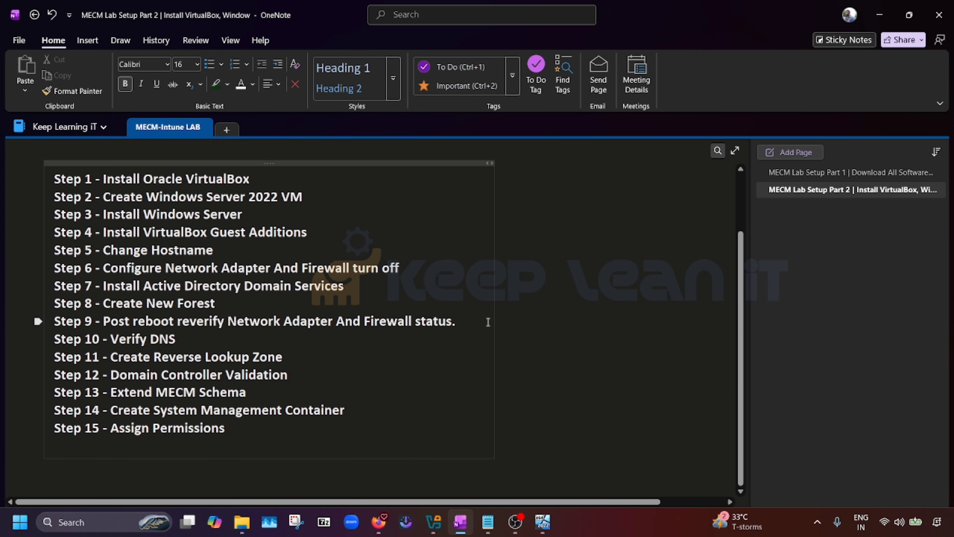
{"action": "left_click_drag", "start_coordinate": [466, 321], "coordinate": [242, 314]}
{"action": "left_click", "coordinate": [260, 327]}
{"action": "left_click", "coordinate": [260, 332]}
{"action": "left_click_drag", "start_coordinate": [456, 323], "coordinate": [364, 328]}
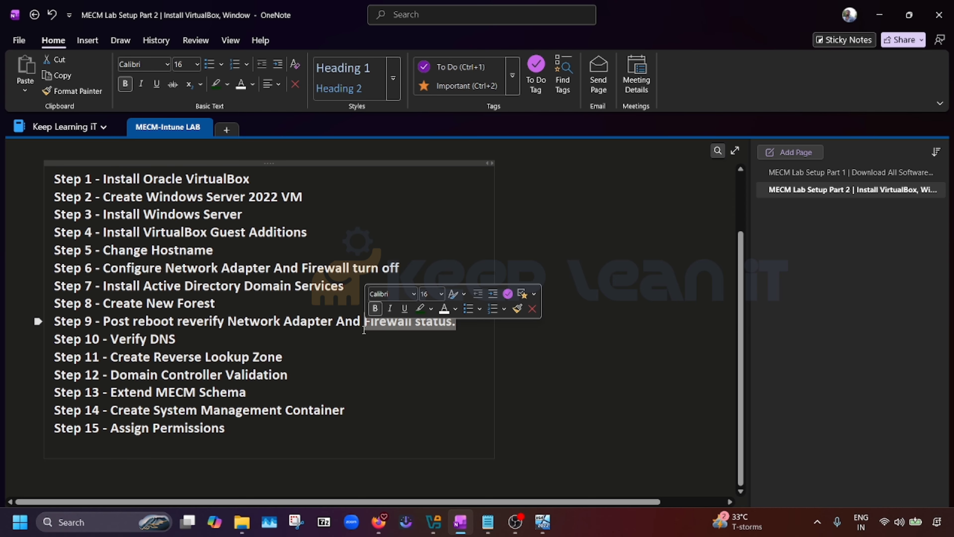
{"action": "left_click", "coordinate": [342, 333]}
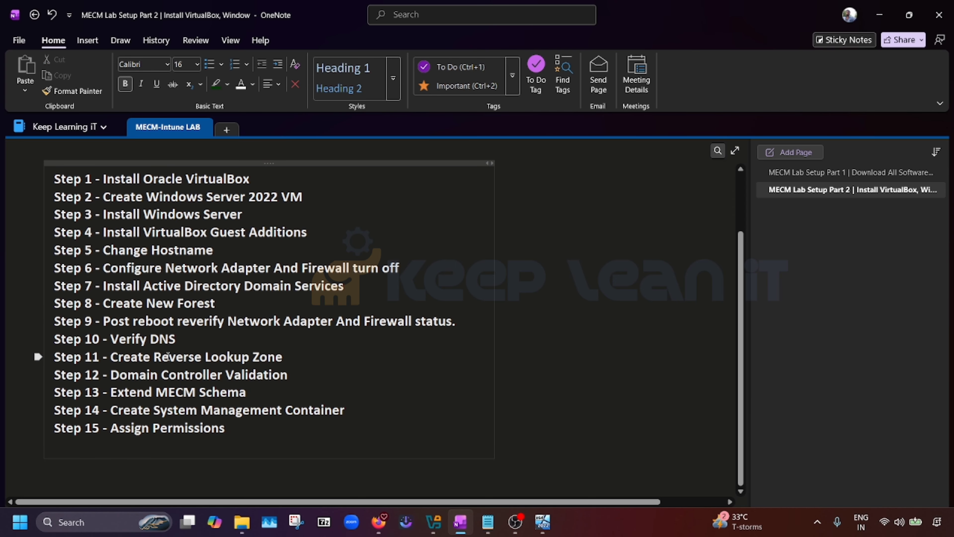
{"action": "key", "text": "alt+Tab"}
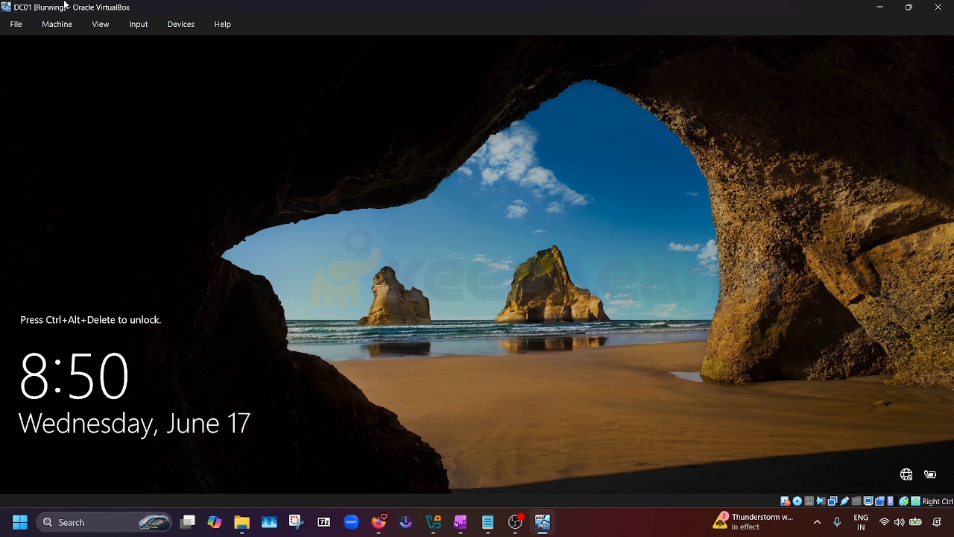
Send Ctrl-Alt-Del to DC01 from the Input menu and sign in with the administrator password
{"action": "left_click", "coordinate": [168, 25]}
{"action": "mouse_move", "coordinate": [138, 25]}
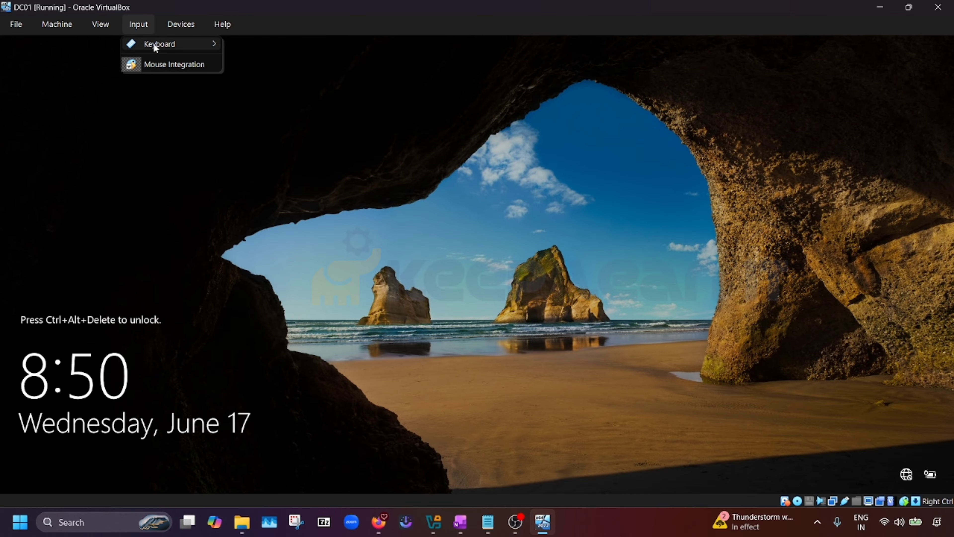
{"action": "mouse_move", "coordinate": [153, 43]}
{"action": "left_click", "coordinate": [284, 78]}
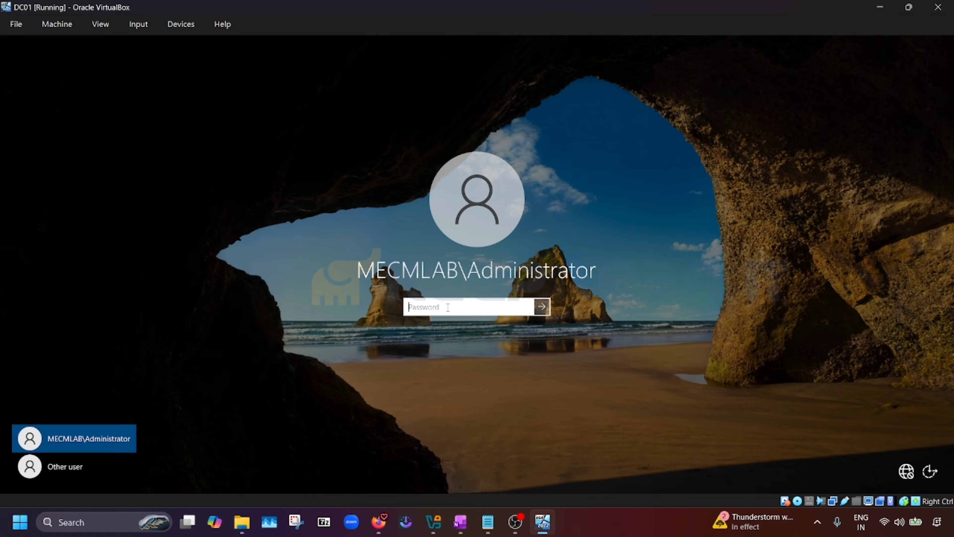
{"action": "type", "text": "P@ssw"}
{"action": "key", "text": "Return"}
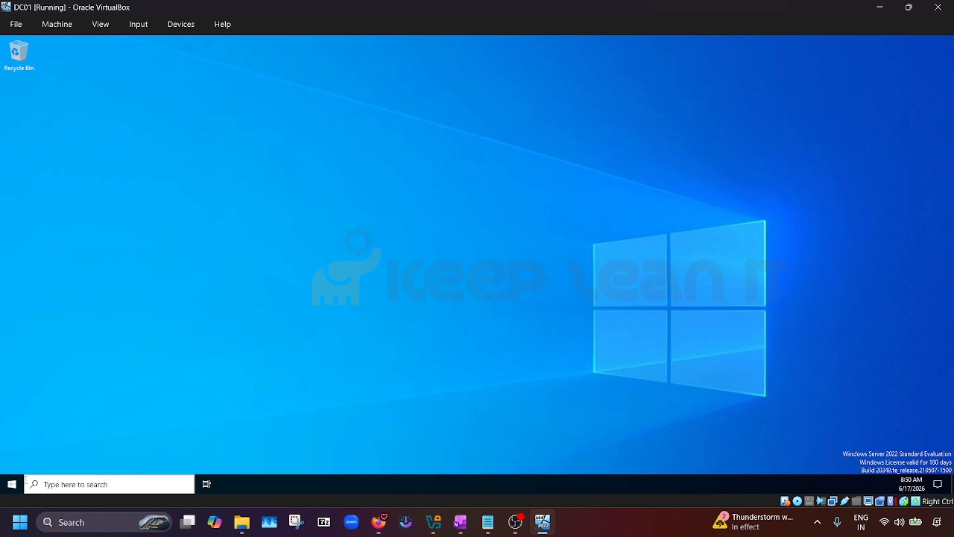
Launch Server Manager from Start, dismiss the Windows Admin Center pop-up, and go to Local Server
{"action": "left_click", "coordinate": [16, 485]}
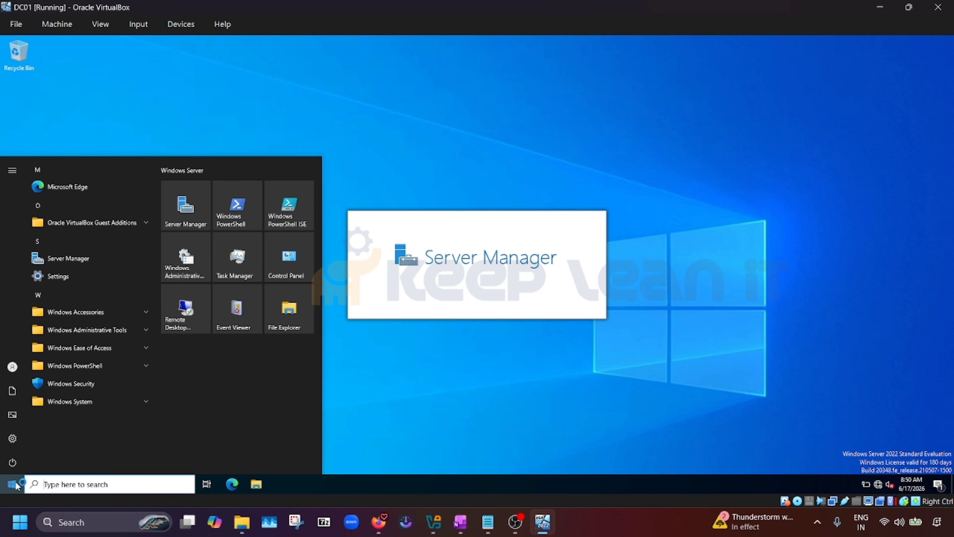
{"action": "left_click", "coordinate": [191, 203]}
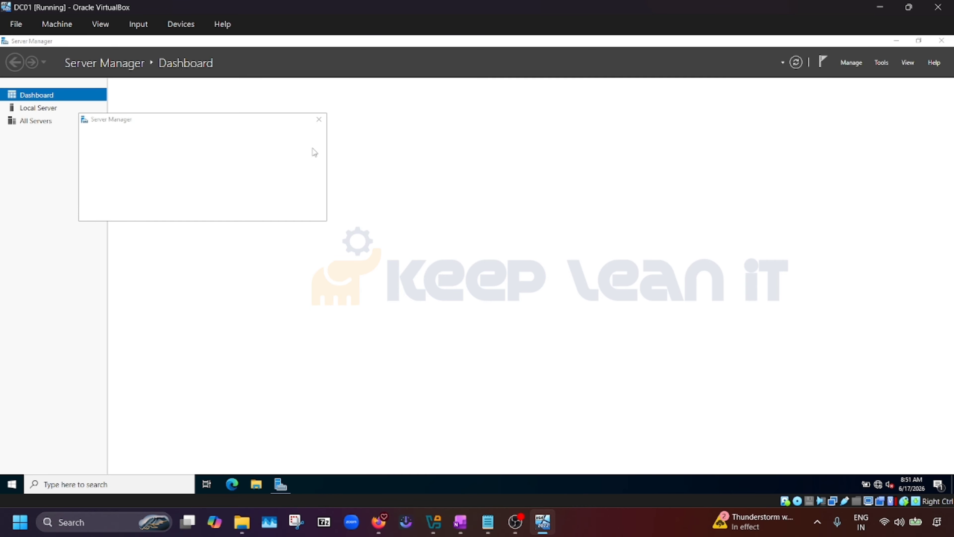
{"action": "left_click", "coordinate": [319, 119]}
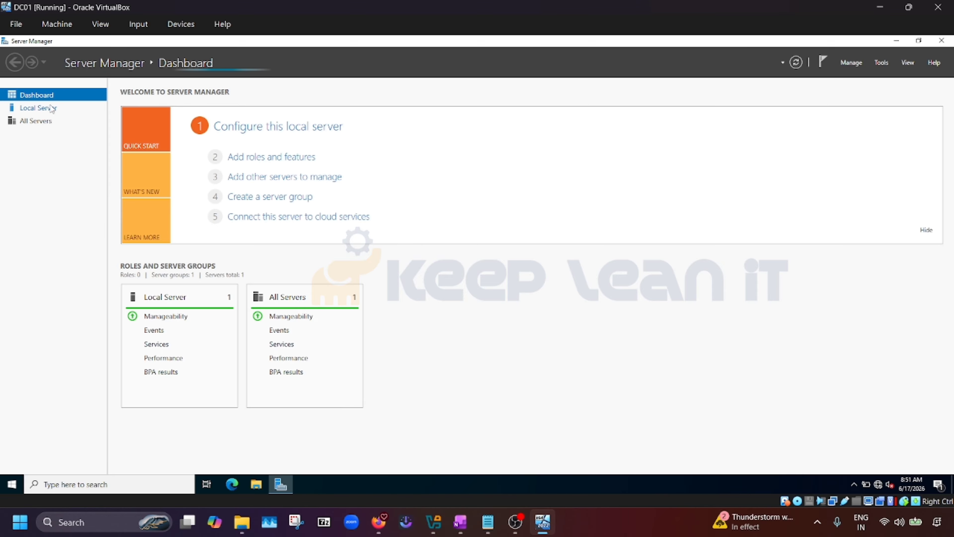
{"action": "left_click", "coordinate": [42, 108]}
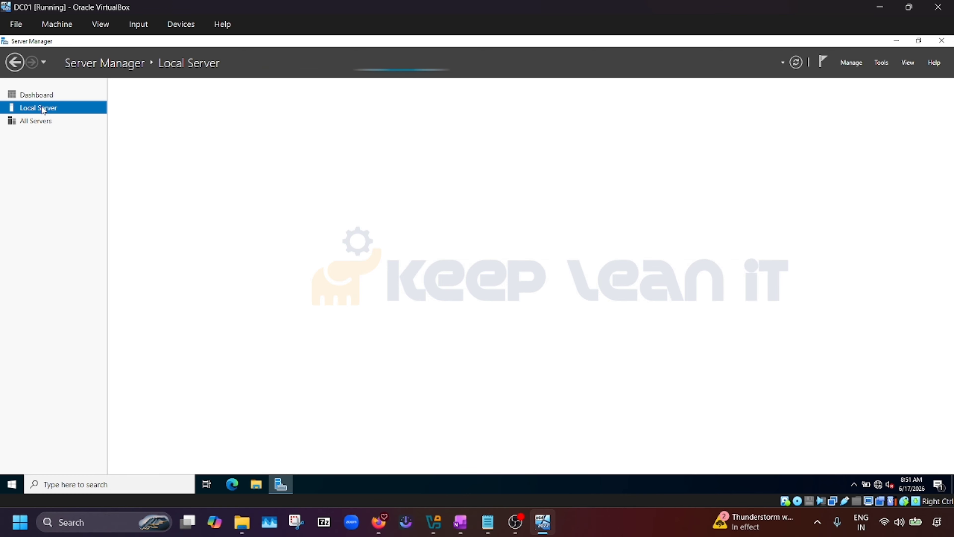
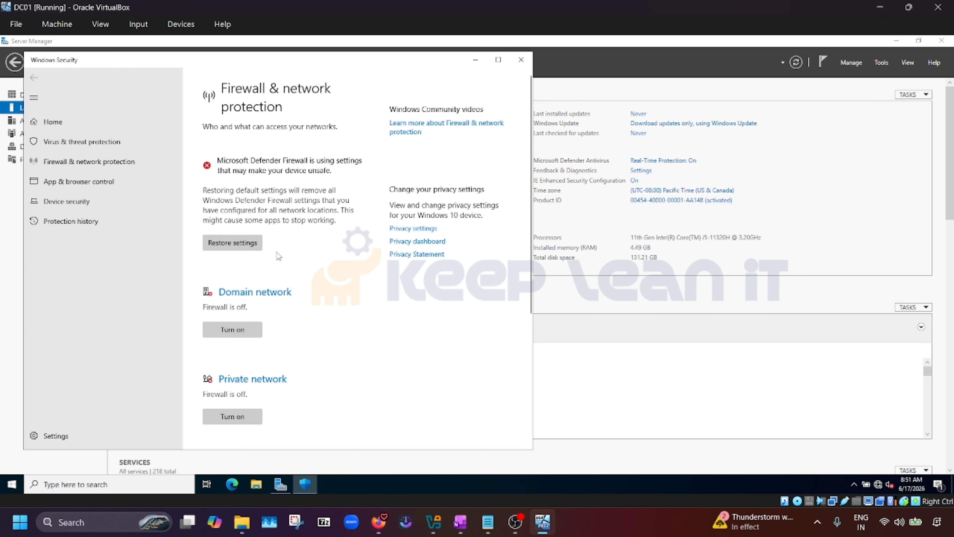
Confirm the Domain, Private and Public firewalls are all off, then close Windows Security
{"action": "scroll", "coordinate": [282, 258], "scroll_direction": "down", "scroll_amount": 5}
{"action": "scroll", "coordinate": [340, 284], "scroll_direction": "down", "scroll_amount": 1}
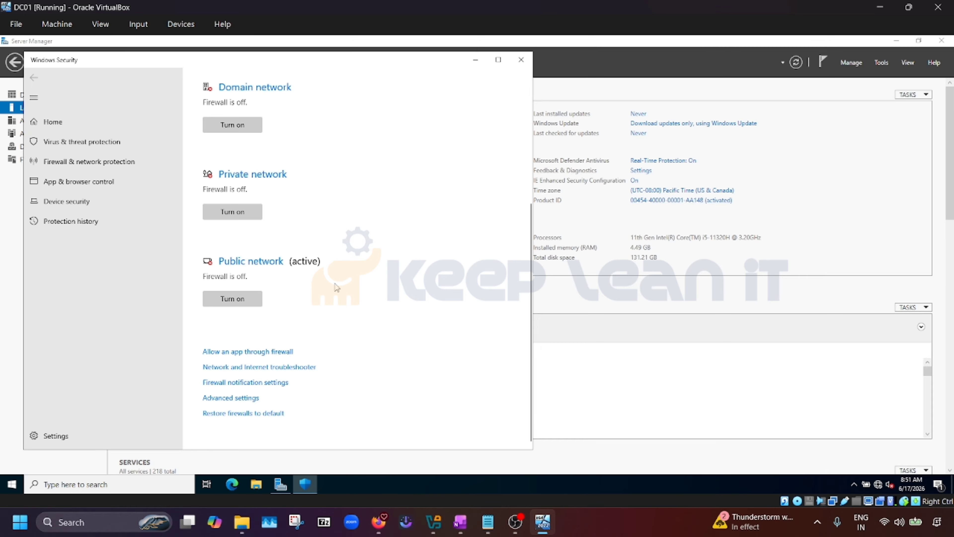
{"action": "scroll", "coordinate": [337, 288], "scroll_direction": "up", "scroll_amount": 5}
{"action": "scroll", "coordinate": [276, 262], "scroll_direction": "down", "scroll_amount": 3}
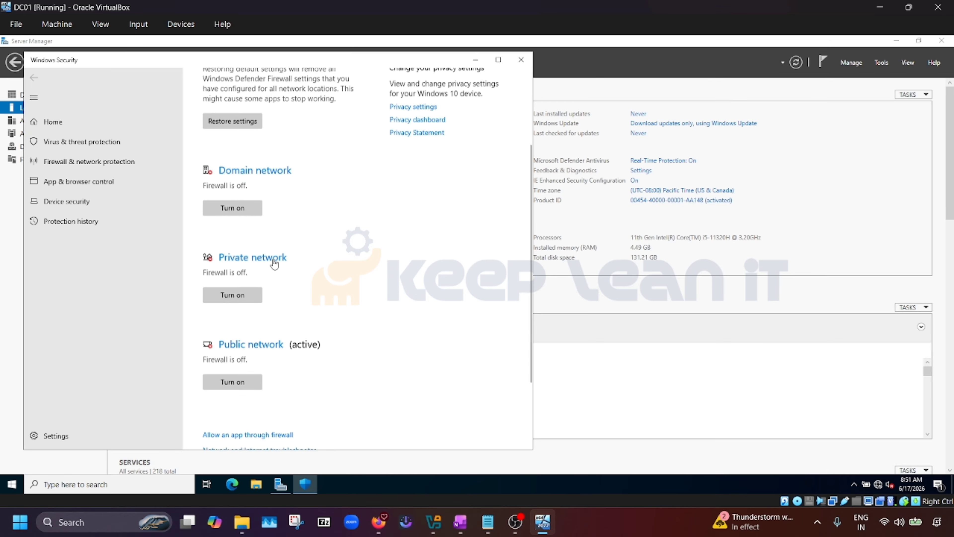
{"action": "scroll", "coordinate": [274, 271], "scroll_direction": "down", "scroll_amount": 3}
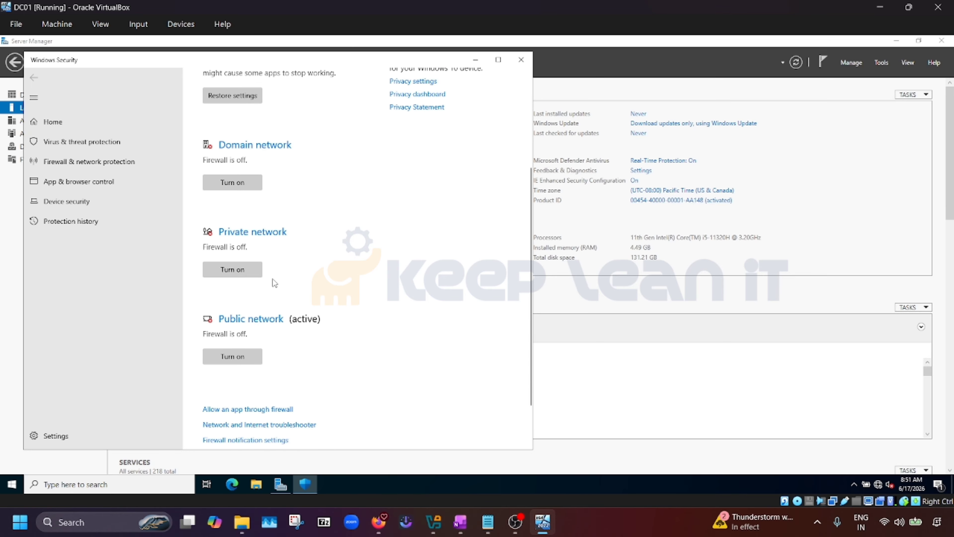
{"action": "left_click", "coordinate": [522, 61]}
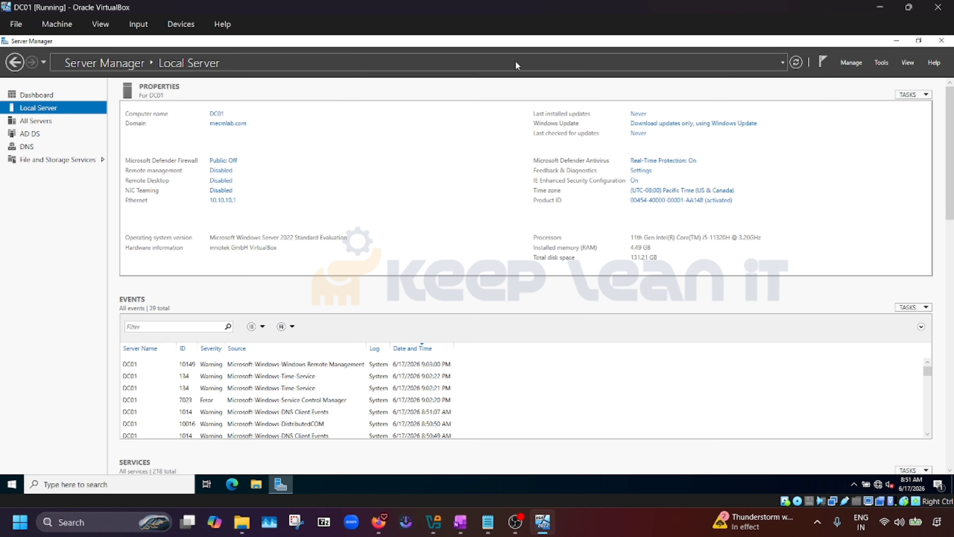
Change the Ethernet adapter's preferred DNS server from 127.0.0.1 to 10.10.10.1 and close the network windows
{"action": "left_click", "coordinate": [224, 202]}
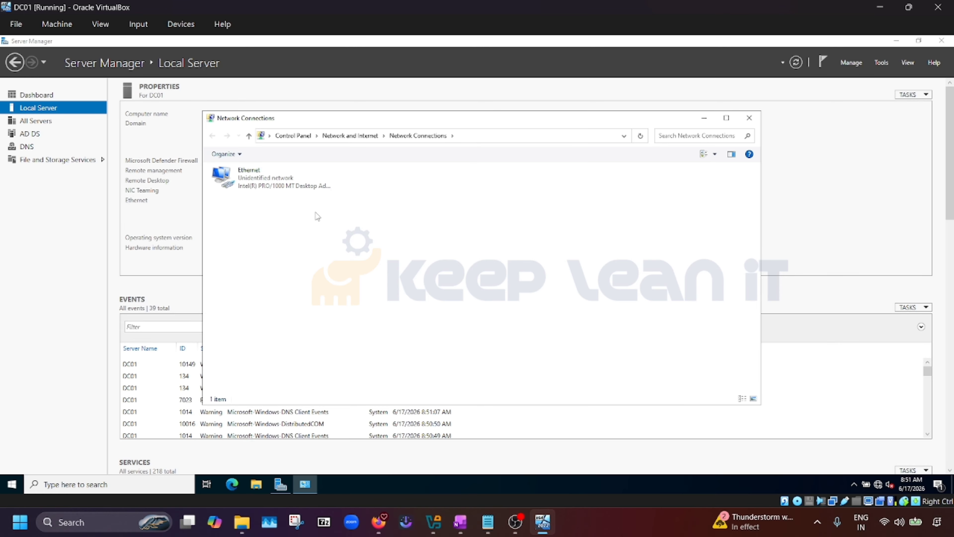
{"action": "double_click", "coordinate": [292, 183]}
{"action": "left_click", "coordinate": [418, 342]}
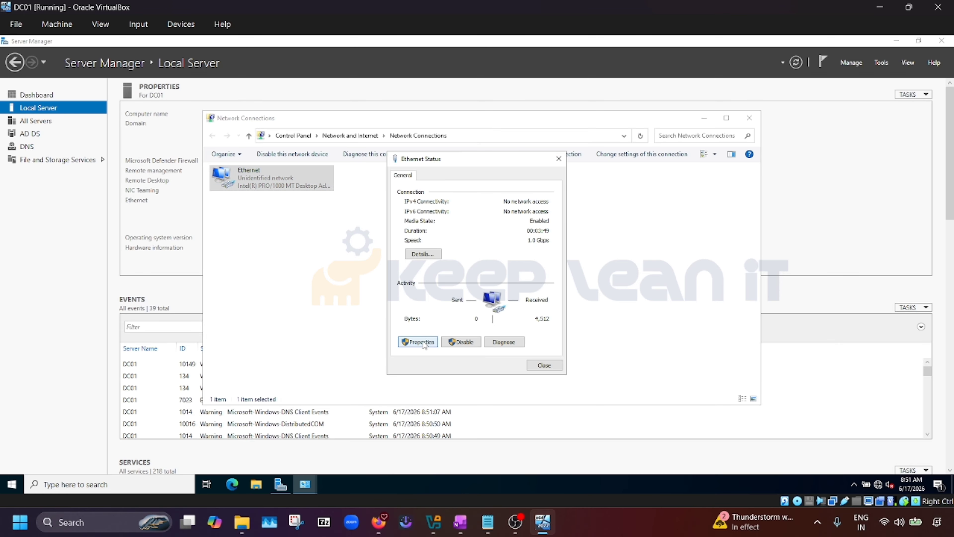
{"action": "double_click", "coordinate": [495, 273]}
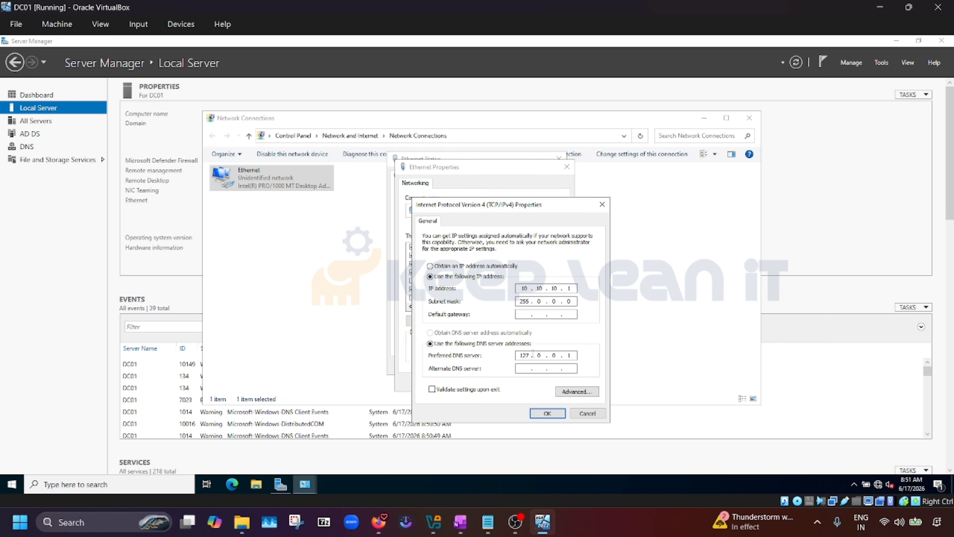
{"action": "left_click_drag", "start_coordinate": [531, 354], "coordinate": [508, 355]}
{"action": "type", "text": "10.10.10"}
{"action": "left_click", "coordinate": [549, 413]}
{"action": "left_click", "coordinate": [512, 382]}
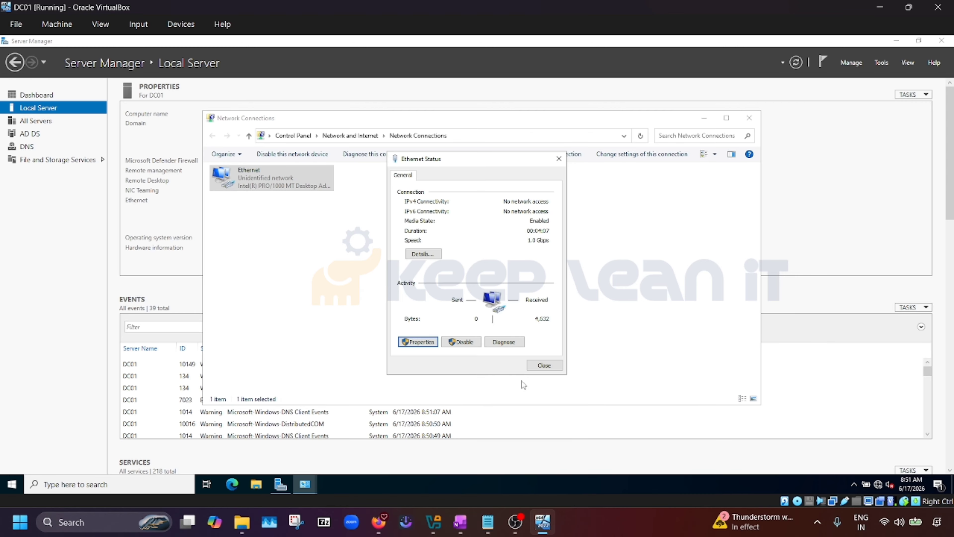
{"action": "left_click", "coordinate": [544, 366]}
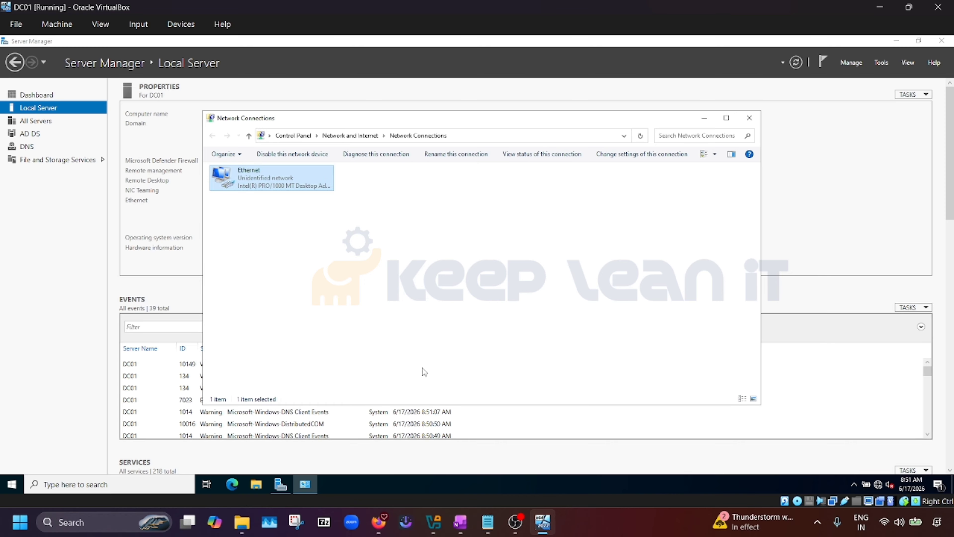
{"action": "left_click", "coordinate": [749, 118]}
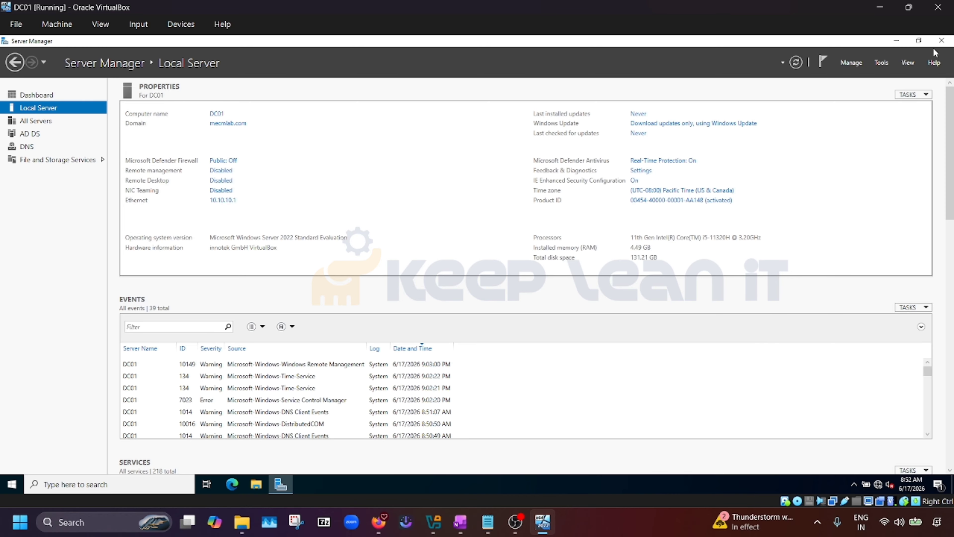
Close Server Manager and check the OneNote step list before returning to DC01's Start menu
{"action": "left_click", "coordinate": [942, 40]}
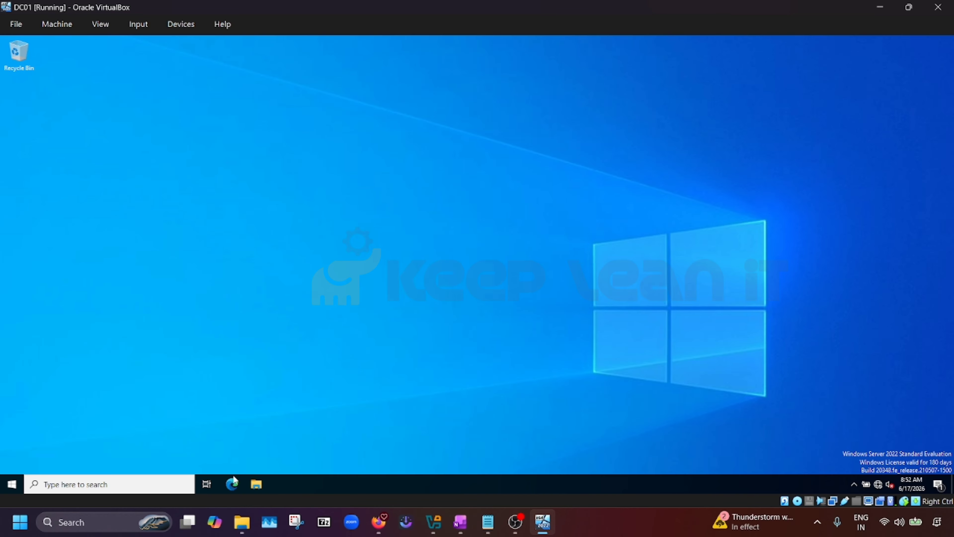
{"action": "mouse_move", "coordinate": [459, 504]}
{"action": "left_click", "coordinate": [12, 484]}
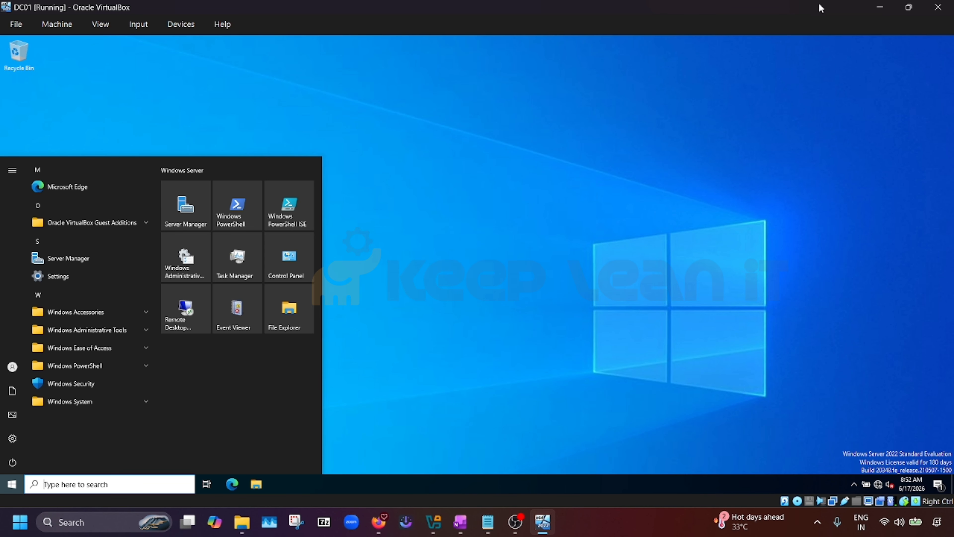
{"action": "left_click", "coordinate": [880, 7]}
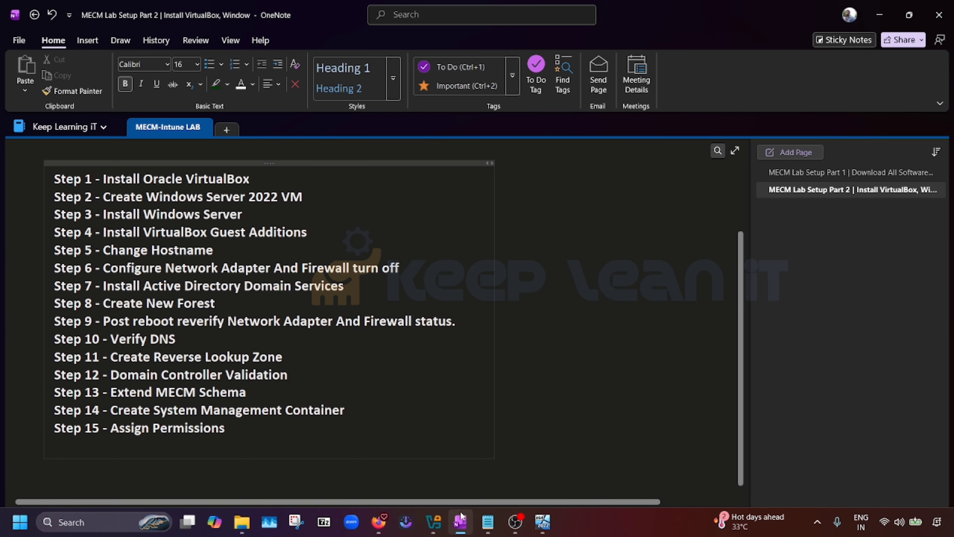
{"action": "mouse_move", "coordinate": [433, 522]}
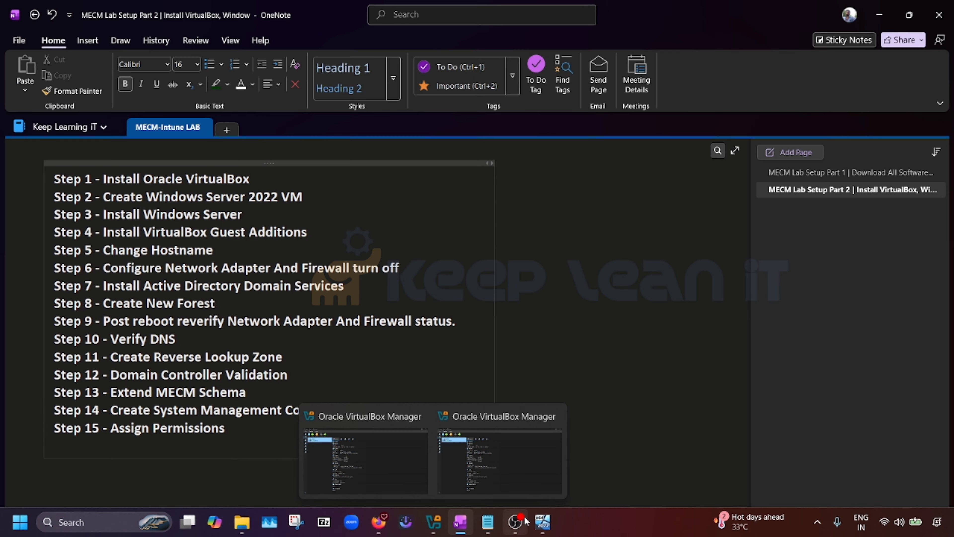
{"action": "mouse_move", "coordinate": [542, 522]}
{"action": "left_click", "coordinate": [554, 455]}
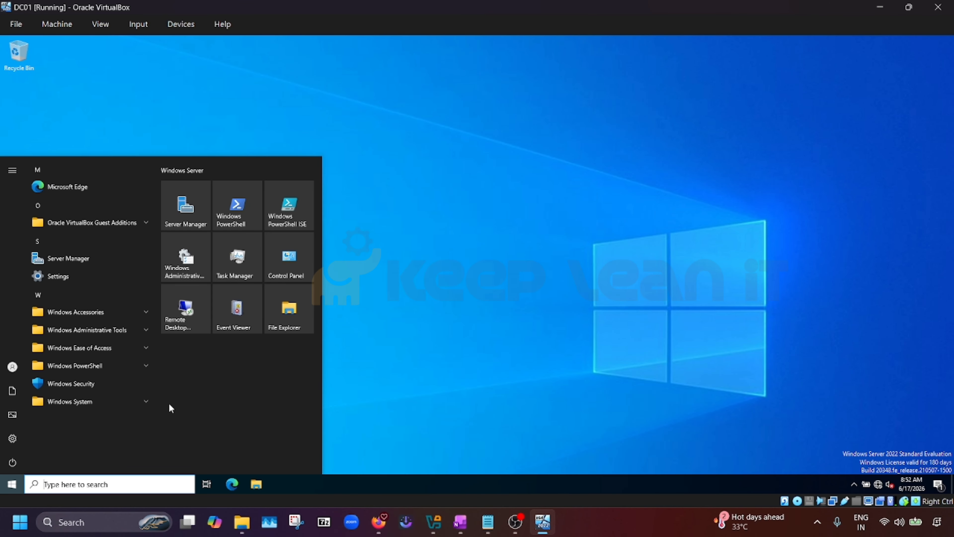
Launch DNS Manager from Windows Administrative Tools
{"action": "left_click", "coordinate": [131, 329]}
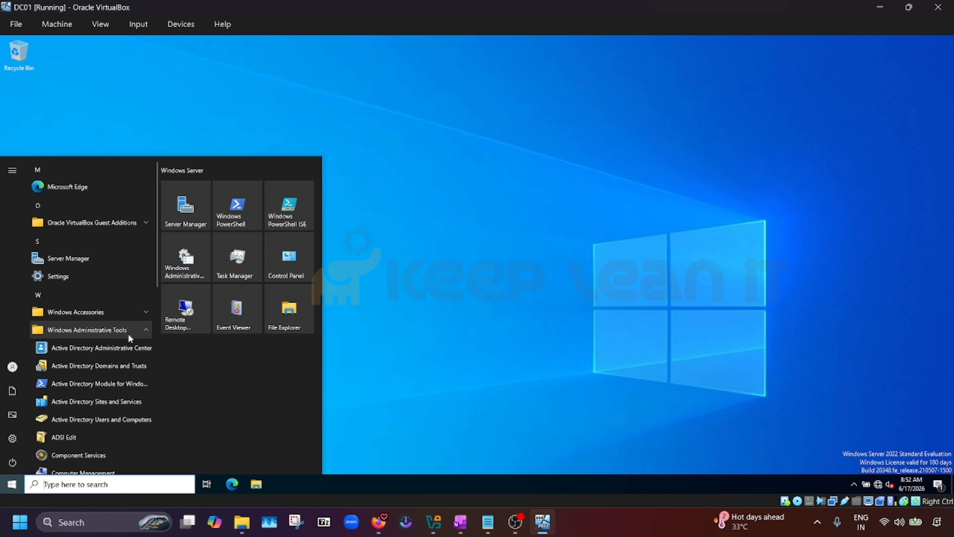
{"action": "left_click", "coordinate": [129, 332]}
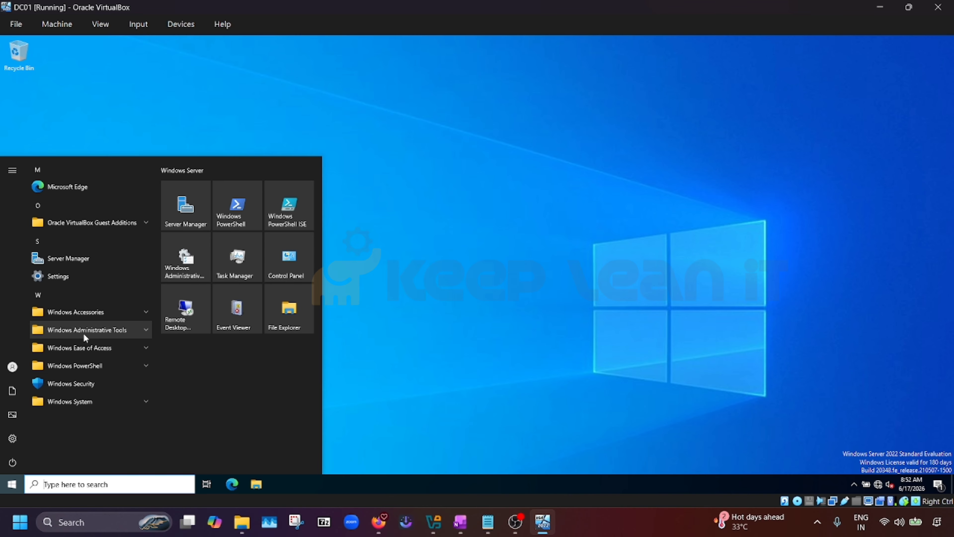
{"action": "left_click", "coordinate": [126, 330]}
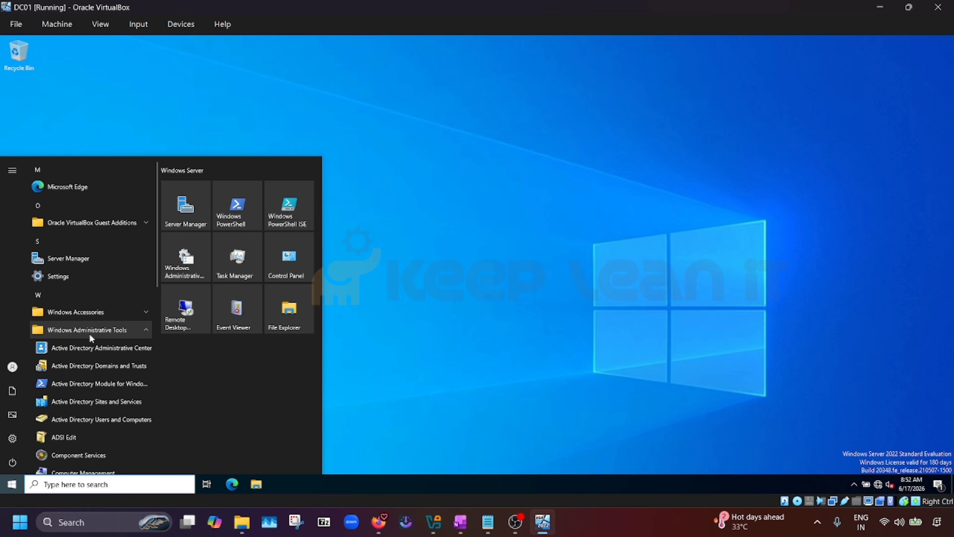
{"action": "scroll", "coordinate": [90, 334], "scroll_direction": "down", "scroll_amount": 3}
{"action": "scroll", "coordinate": [75, 338], "scroll_direction": "down", "scroll_amount": 1}
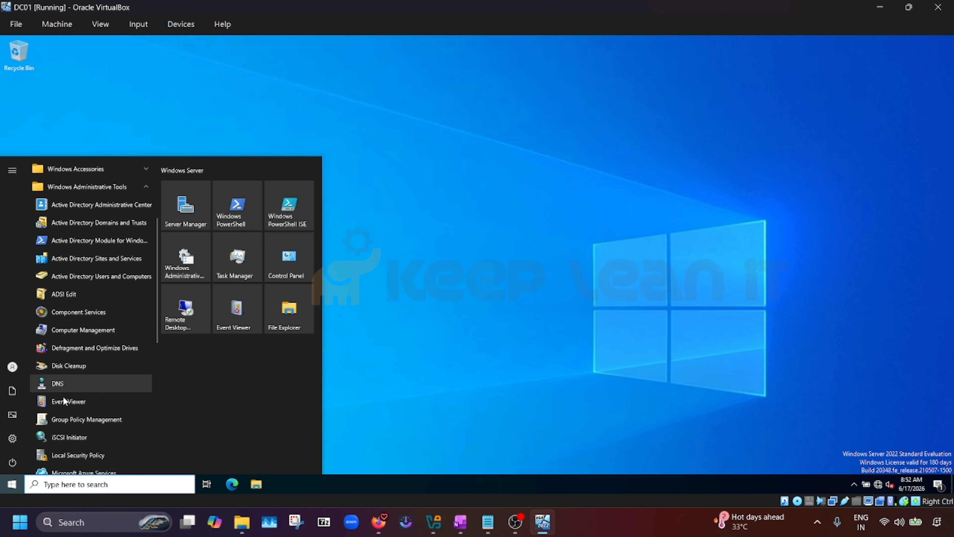
{"action": "left_click", "coordinate": [56, 385]}
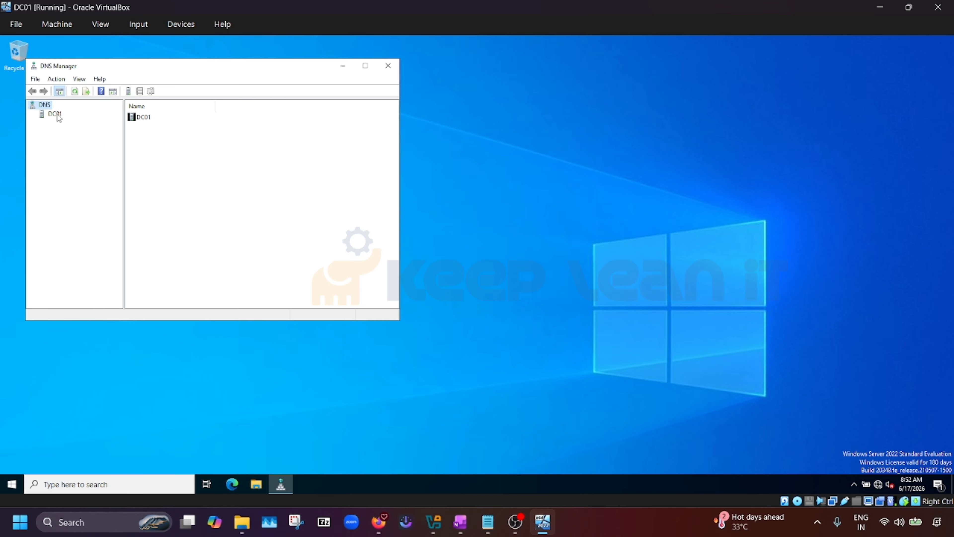
Begin a new Active Directory-integrated IPv4 reverse lookup zone with domain-wide replication
{"action": "left_click", "coordinate": [56, 113]}
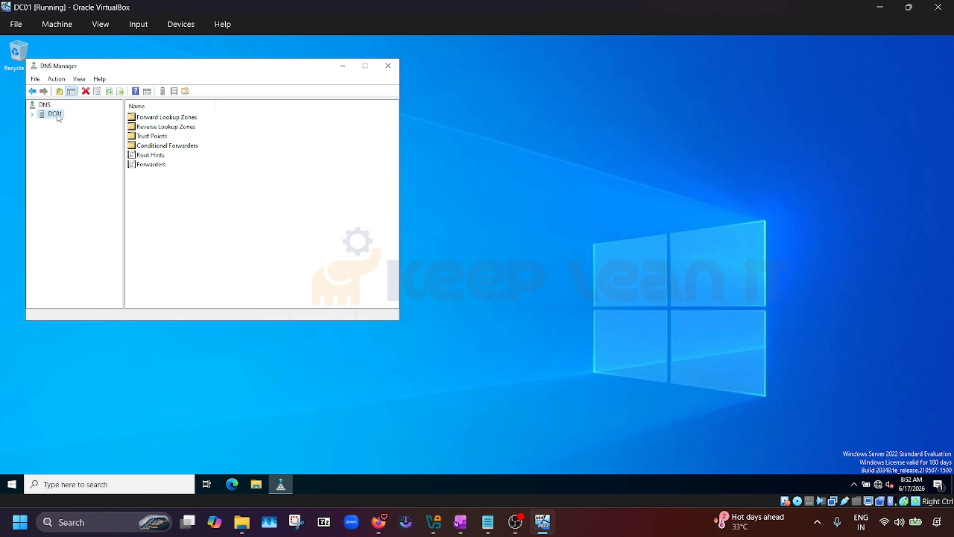
{"action": "left_click", "coordinate": [172, 127]}
{"action": "double_click", "coordinate": [172, 129]}
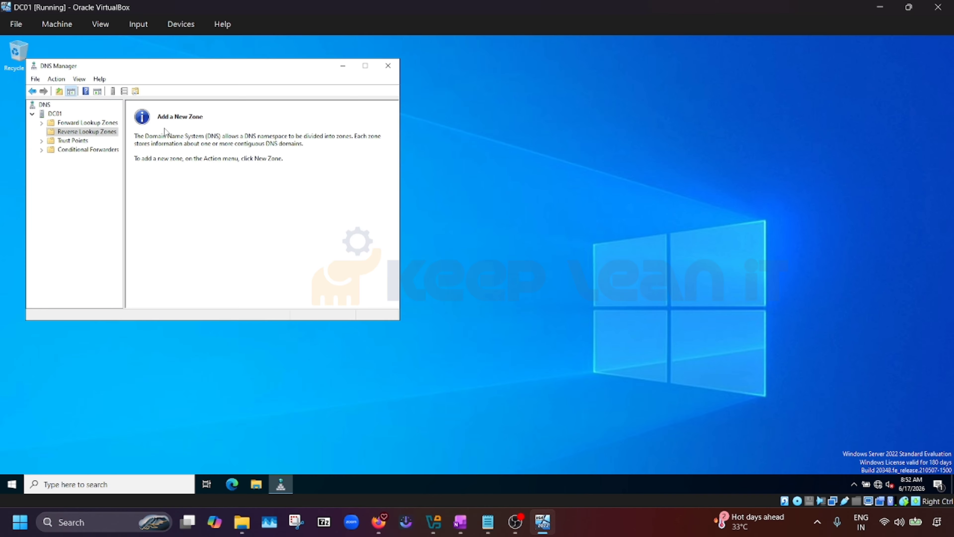
{"action": "right_click", "coordinate": [84, 132]}
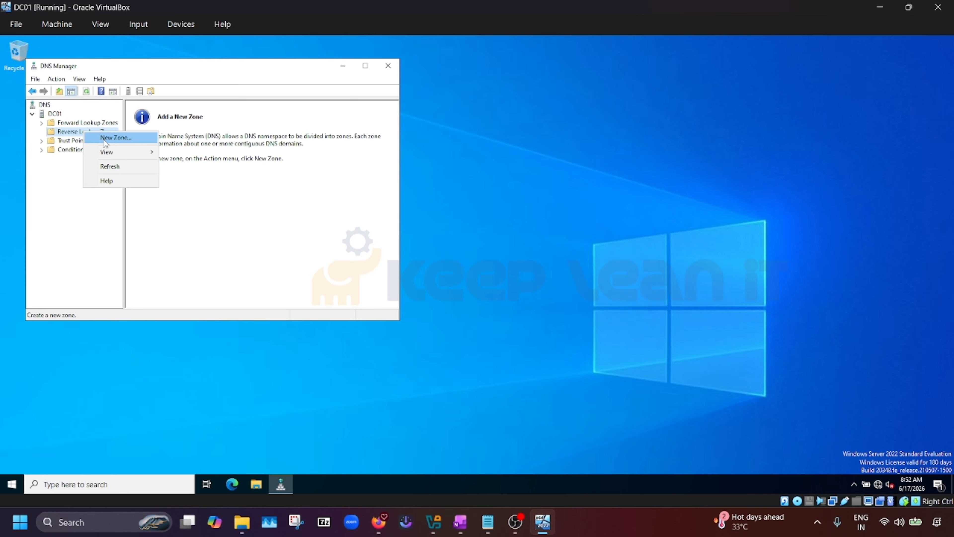
{"action": "left_click", "coordinate": [105, 142]}
{"action": "left_click", "coordinate": [222, 255]}
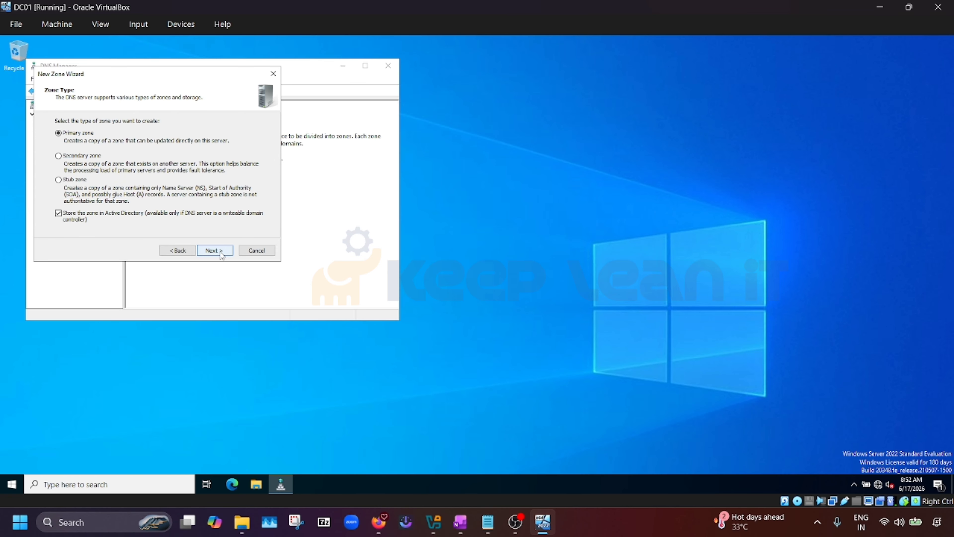
{"action": "left_click", "coordinate": [222, 255]}
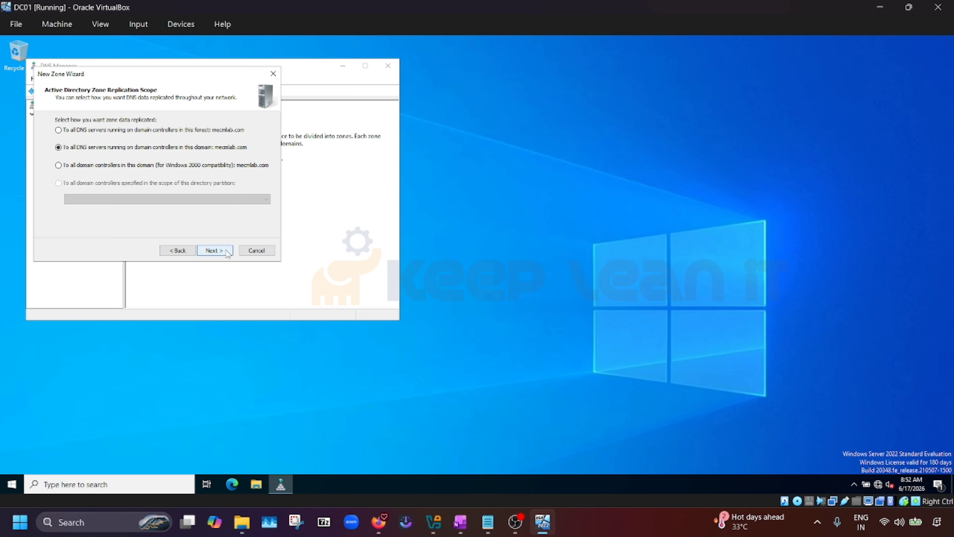
{"action": "left_click", "coordinate": [228, 253]}
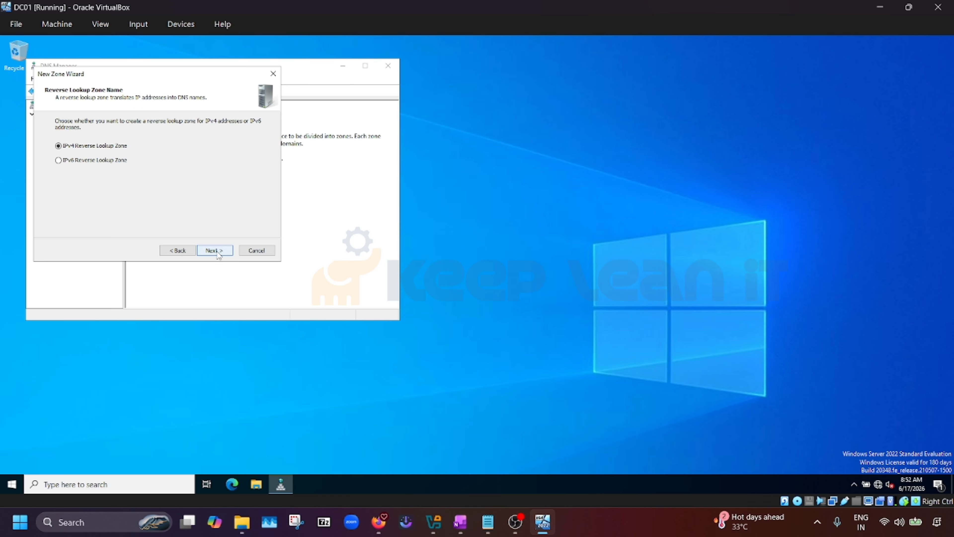
{"action": "left_click", "coordinate": [217, 252]}
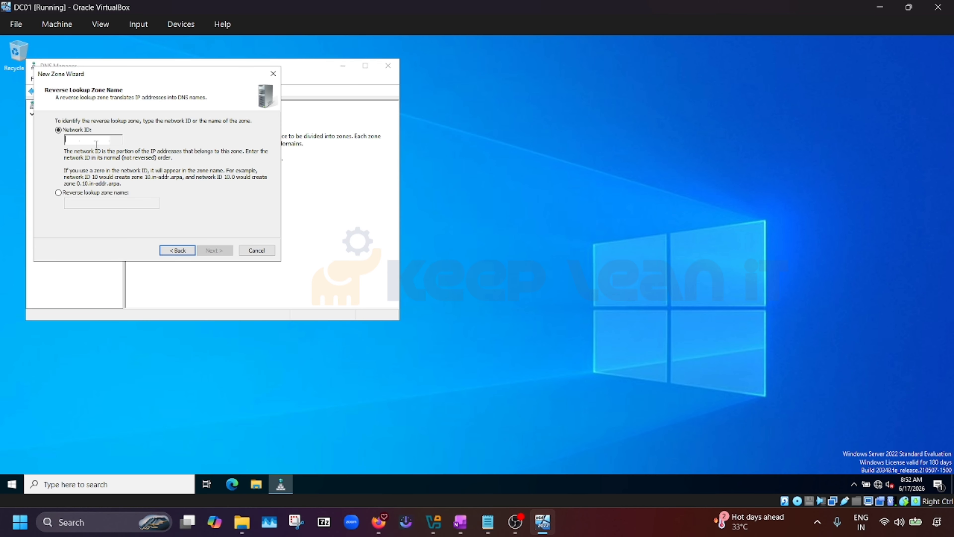
Enter network ID 10.10.10, allow nonsecure and secure dynamic updates, and finish the zone
{"action": "type", "text": "10"}
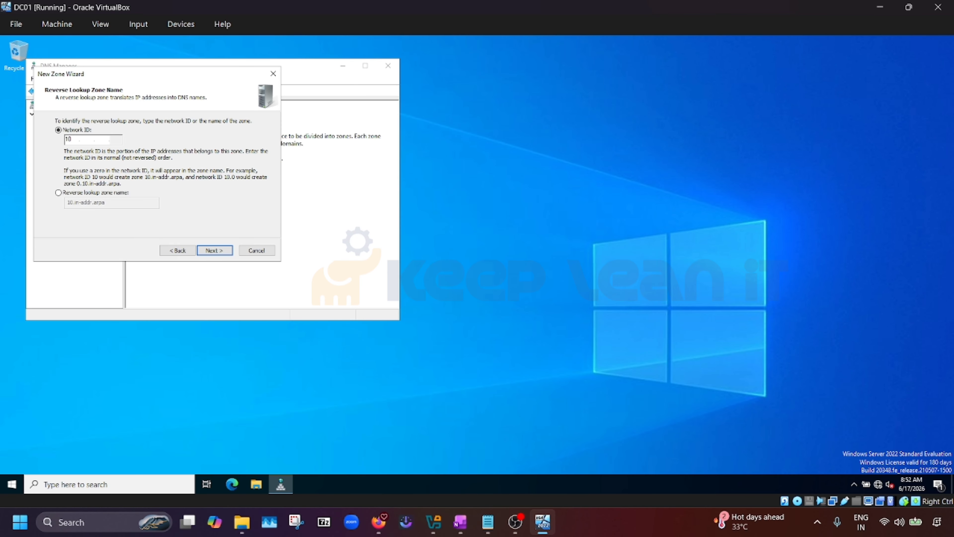
{"action": "type", "text": ".10.10"}
{"action": "left_click", "coordinate": [215, 251]}
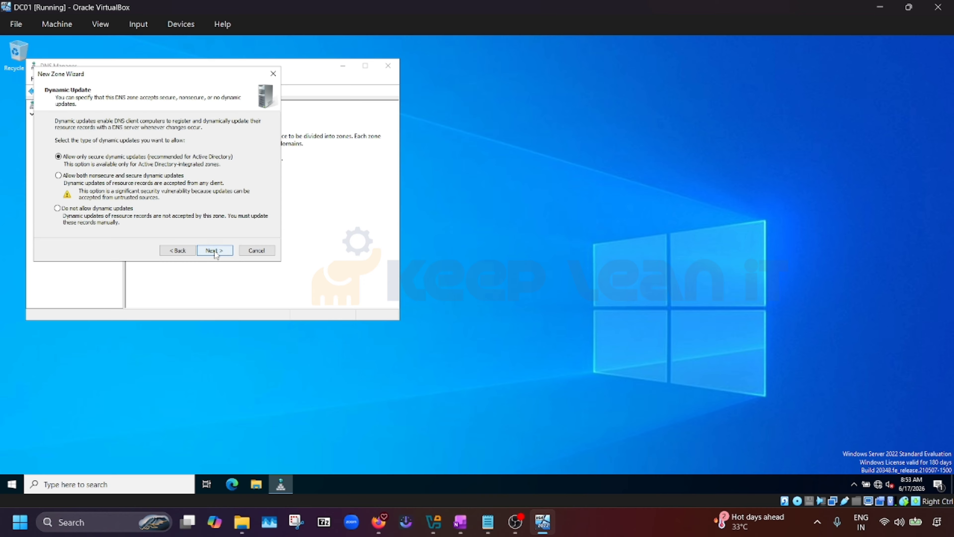
{"action": "left_click", "coordinate": [58, 176]}
{"action": "left_click", "coordinate": [216, 250]}
{"action": "left_click", "coordinate": [215, 250]}
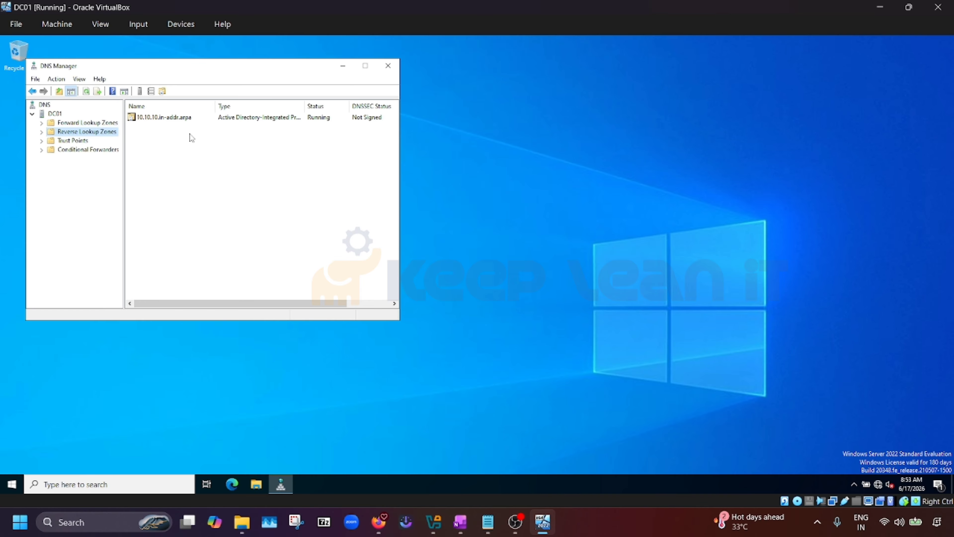
Close DNS Manager, launch ADSI Edit from Windows Administrative Tools, and minimize DC01
{"action": "left_click", "coordinate": [388, 67]}
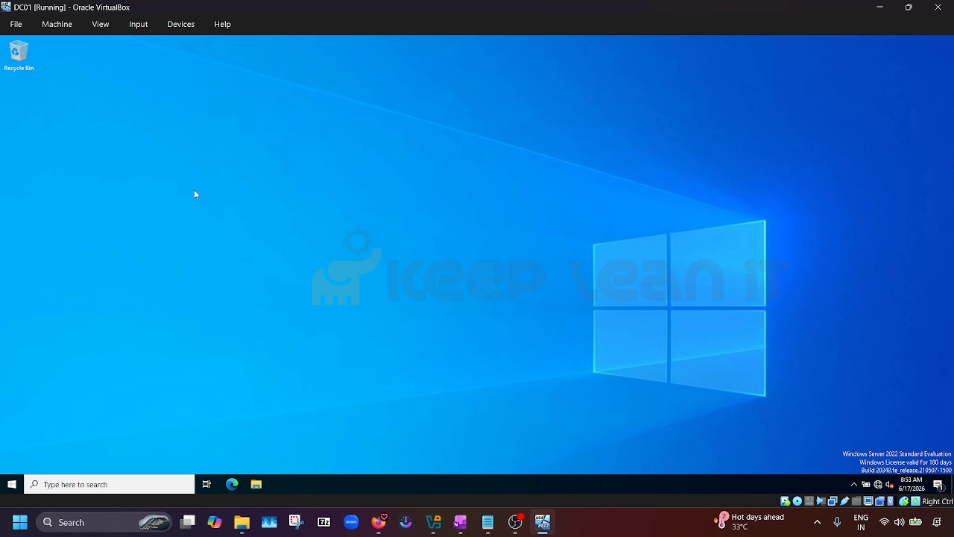
{"action": "left_click", "coordinate": [20, 485]}
{"action": "left_click", "coordinate": [101, 330]}
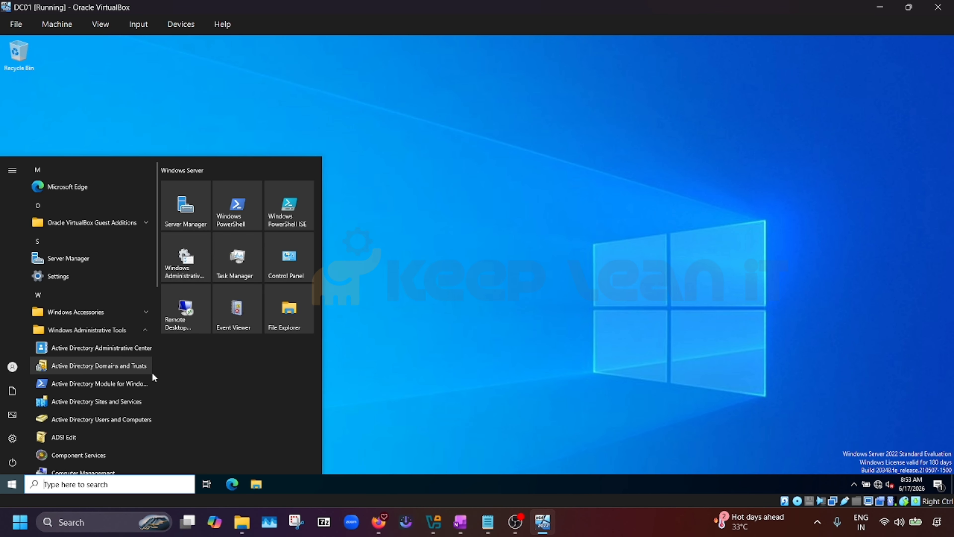
{"action": "scroll", "coordinate": [113, 363], "scroll_direction": "down", "scroll_amount": 2}
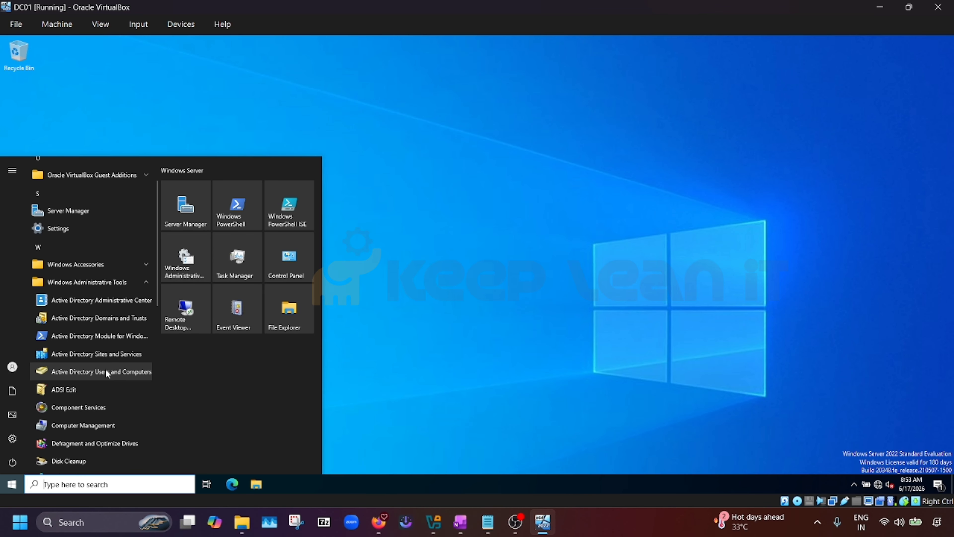
{"action": "left_click", "coordinate": [80, 391]}
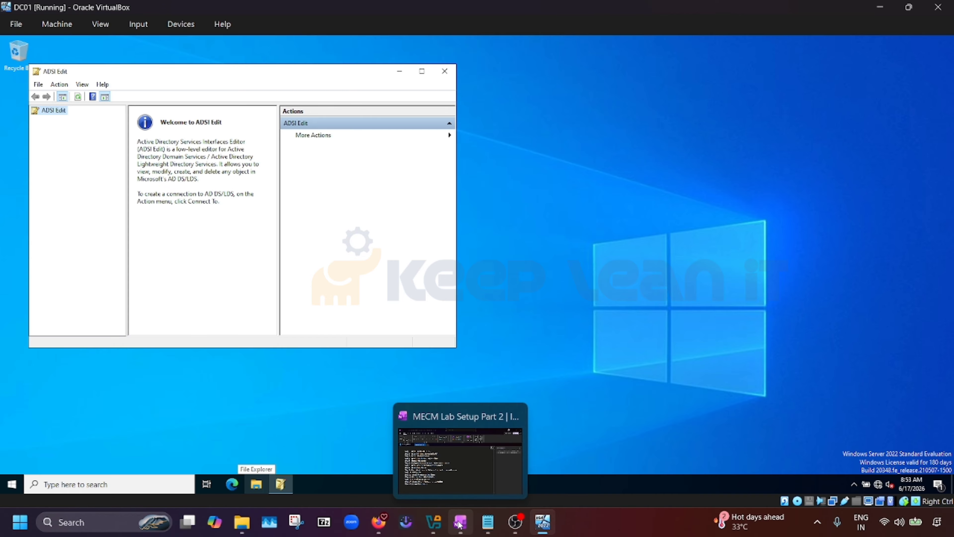
{"action": "left_click", "coordinate": [880, 7]}
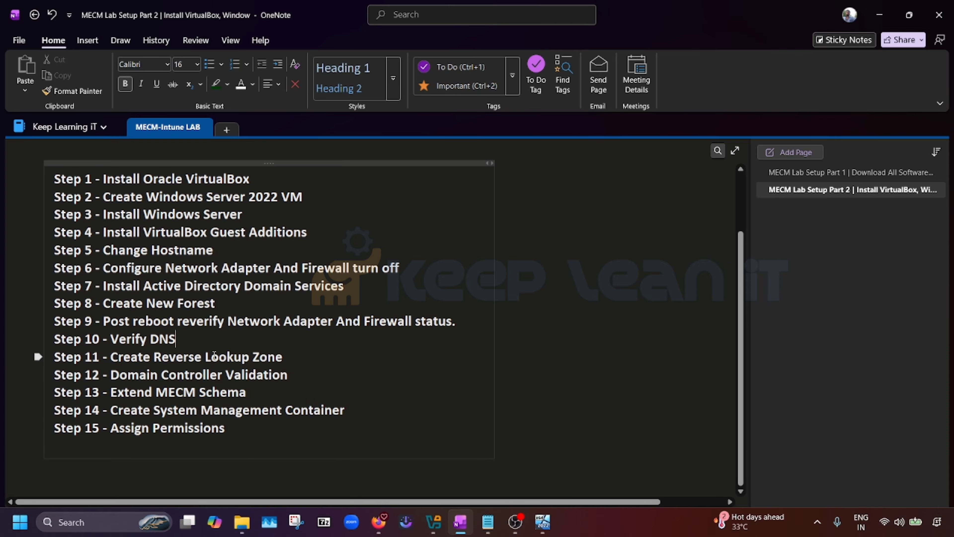
Review OneNote steps 11–14: reverse lookup zone, DC validation, Extend MECM Schema, System Management Container
{"action": "left_click_drag", "start_coordinate": [296, 358], "coordinate": [119, 357]}
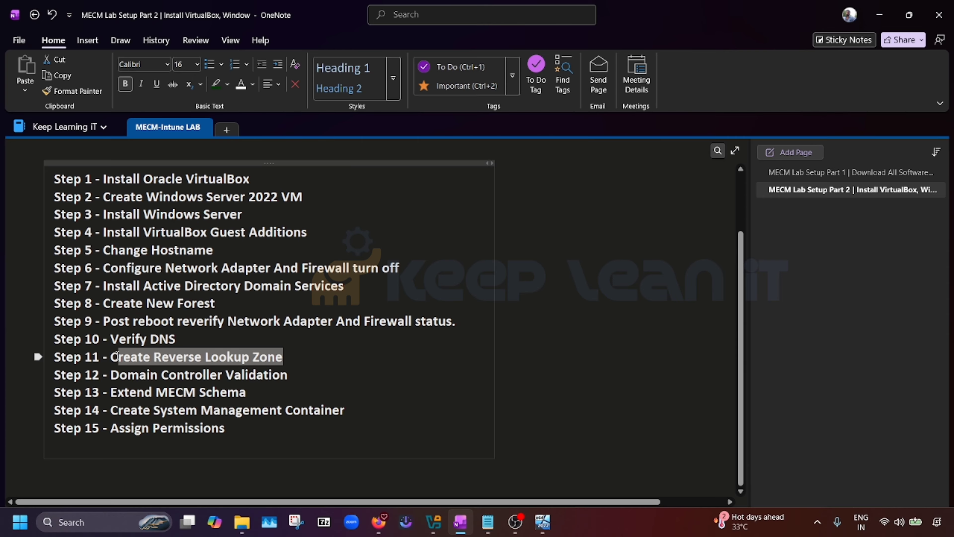
{"action": "left_click", "coordinate": [265, 377]}
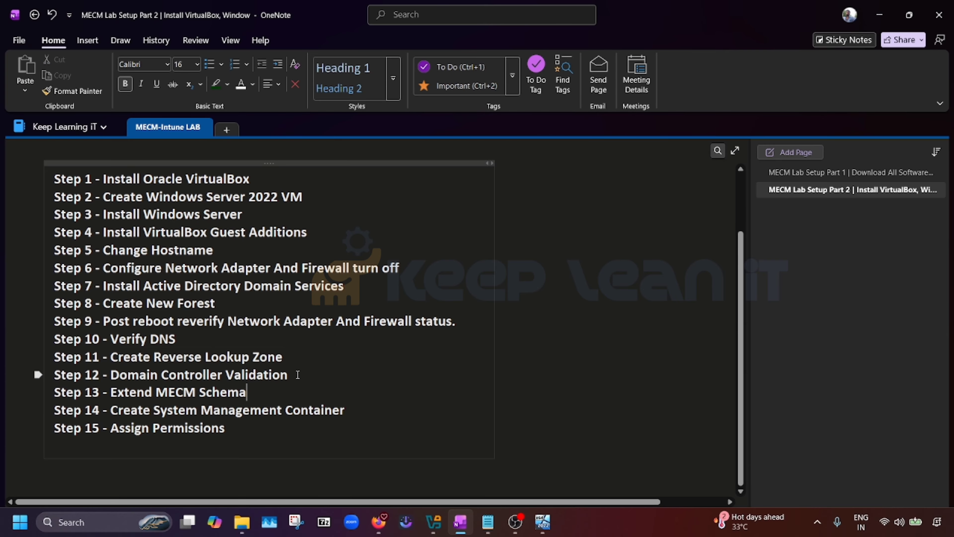
{"action": "left_click_drag", "start_coordinate": [298, 375], "coordinate": [109, 368]}
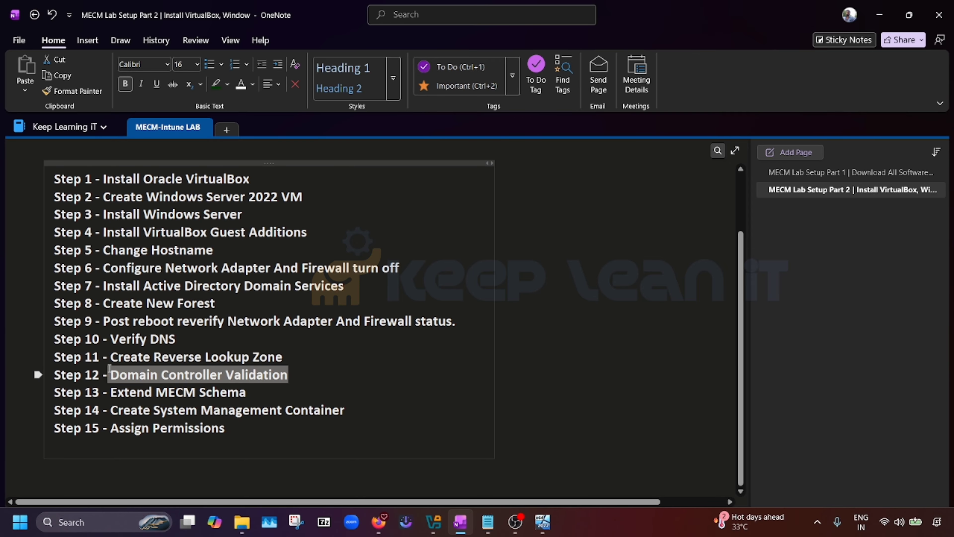
{"action": "left_click", "coordinate": [321, 396]}
{"action": "left_click_drag", "start_coordinate": [257, 391], "coordinate": [111, 392]}
{"action": "left_click", "coordinate": [371, 409]}
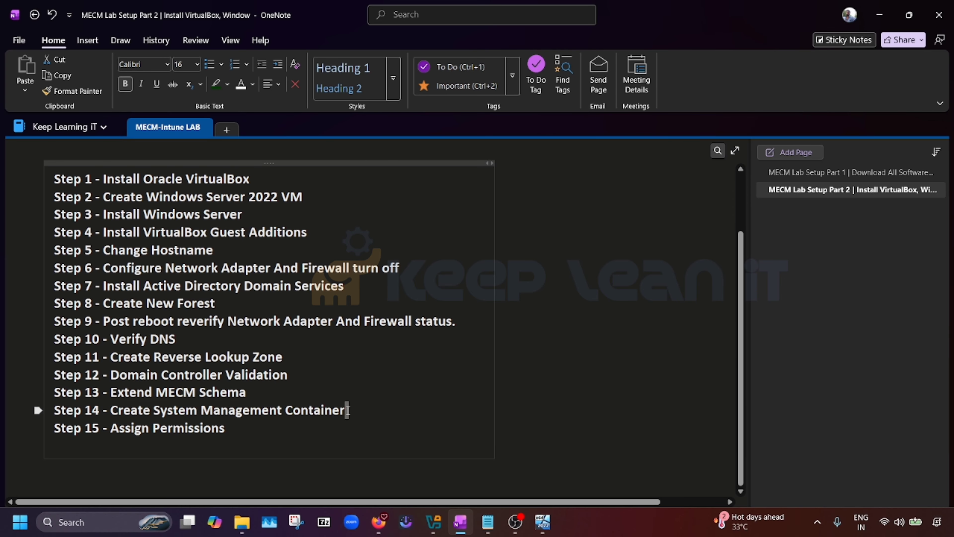
{"action": "left_click_drag", "start_coordinate": [347, 409], "coordinate": [116, 403]}
{"action": "left_click", "coordinate": [306, 436]}
{"action": "left_click_drag", "start_coordinate": [154, 409], "coordinate": [349, 411]}
{"action": "left_click", "coordinate": [405, 437]}
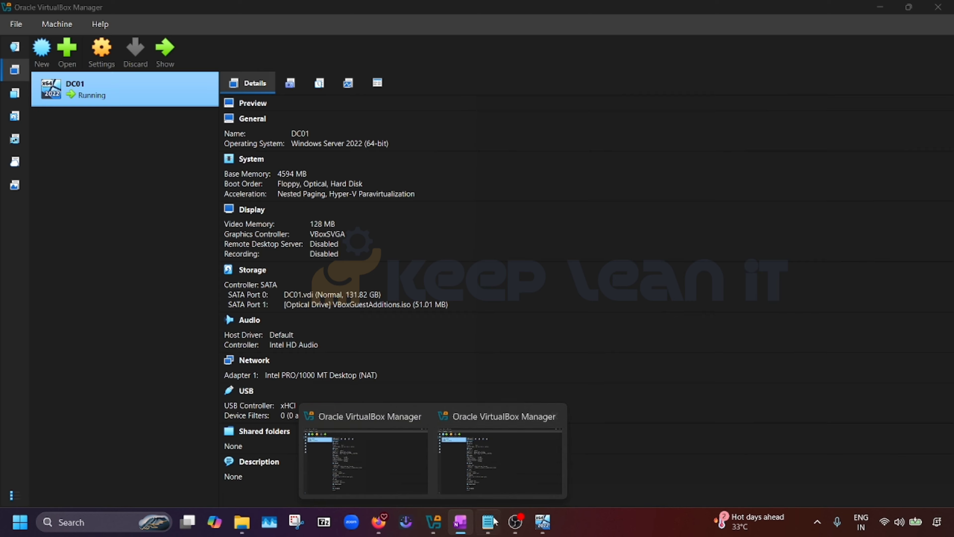
Return to DC01 and open File Explorer on This PC
{"action": "mouse_move", "coordinate": [545, 529]}
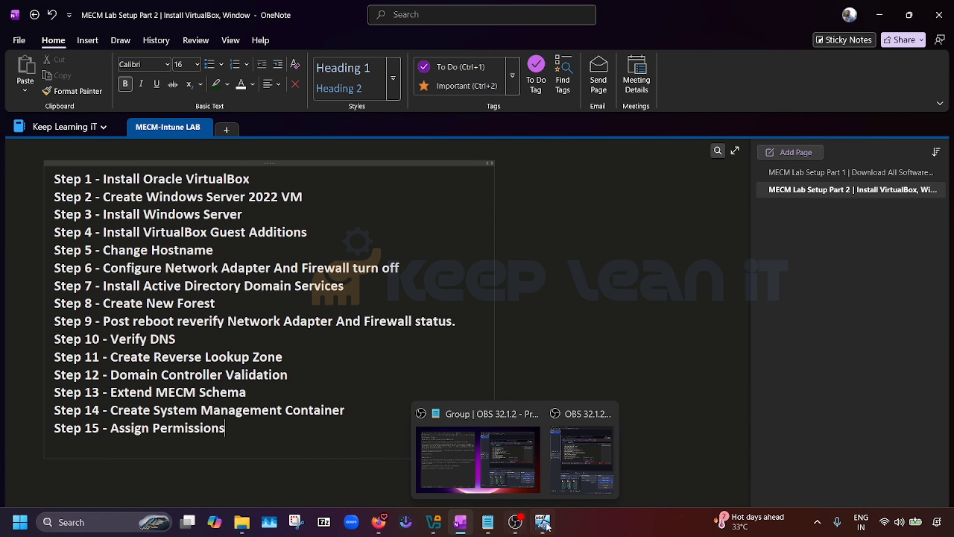
{"action": "left_click", "coordinate": [545, 463]}
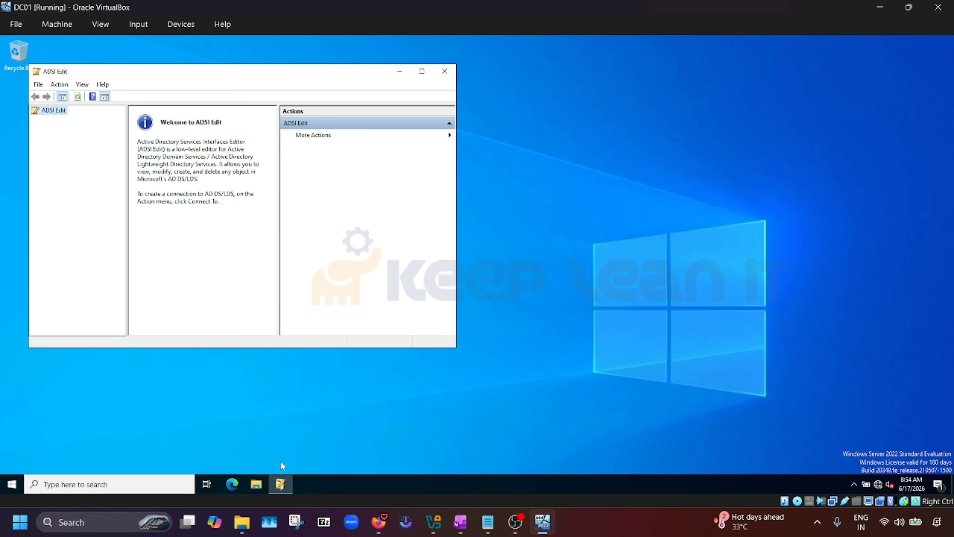
{"action": "left_click", "coordinate": [257, 485]}
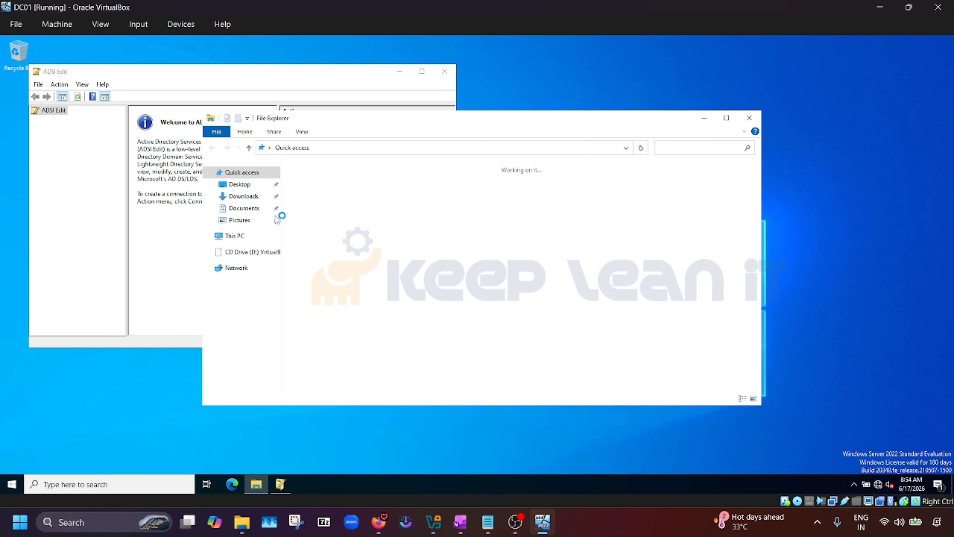
{"action": "left_click", "coordinate": [236, 237]}
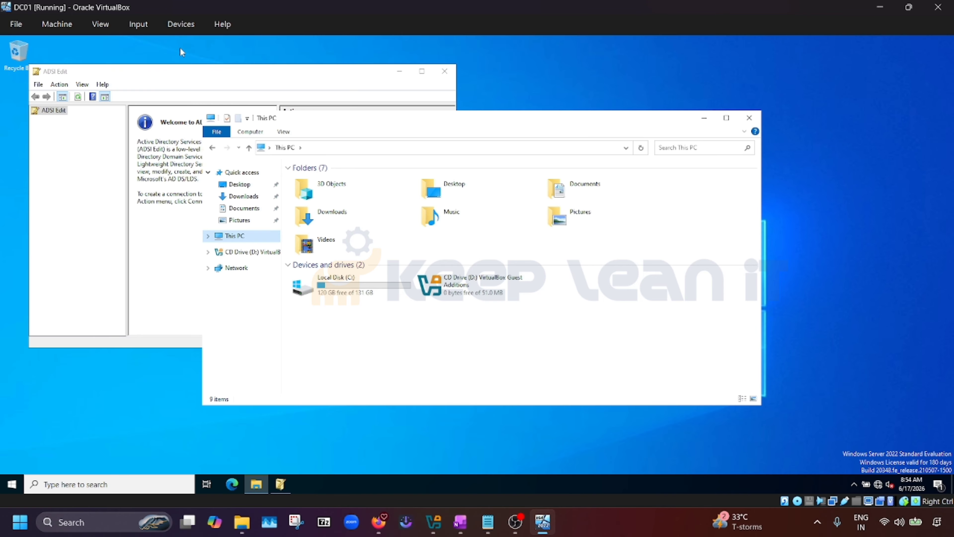
Open DC01's Shared Folders settings and start adding a share from another host folder
{"action": "left_click", "coordinate": [182, 22]}
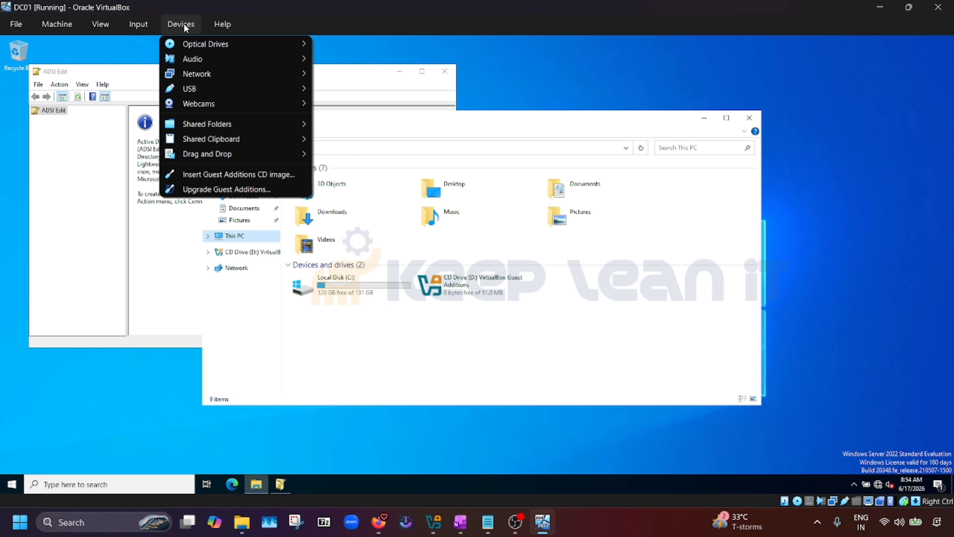
{"action": "mouse_move", "coordinate": [205, 124]}
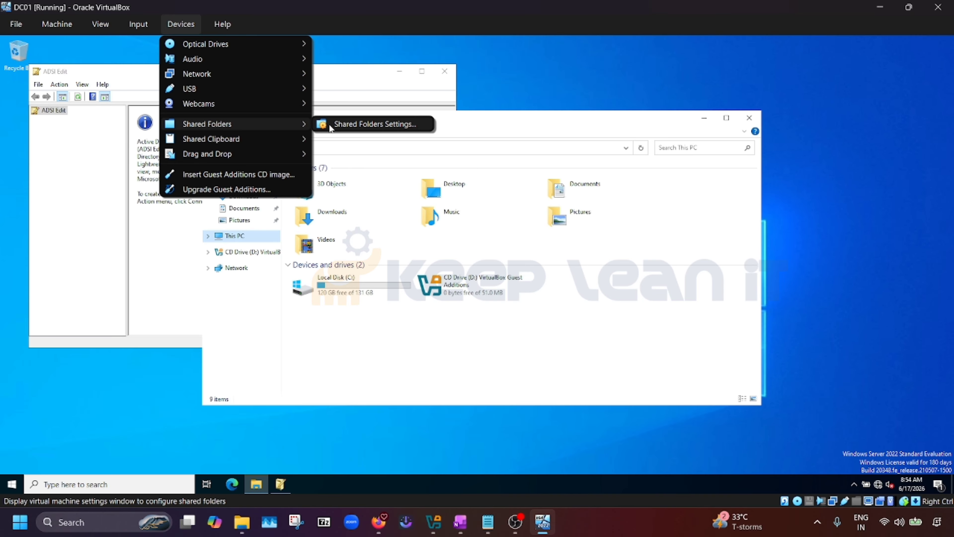
{"action": "left_click", "coordinate": [349, 126]}
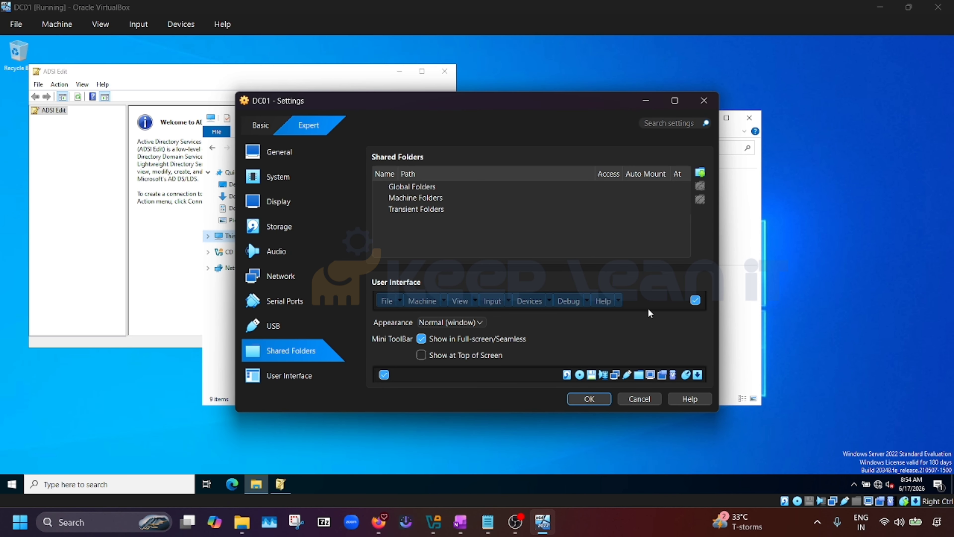
{"action": "scroll", "coordinate": [581, 339], "scroll_direction": "down", "scroll_amount": 1}
{"action": "scroll", "coordinate": [547, 301], "scroll_direction": "up", "scroll_amount": 1}
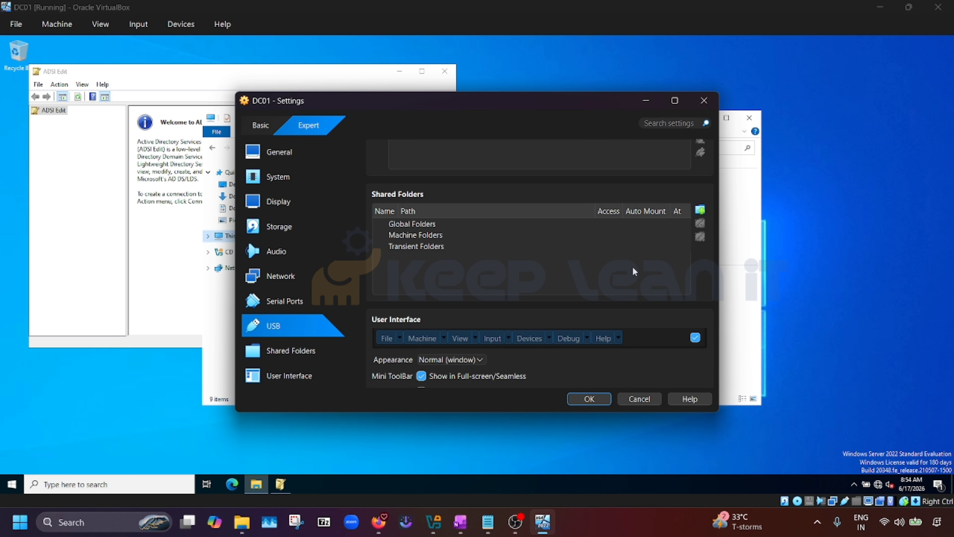
{"action": "left_click", "coordinate": [701, 211]}
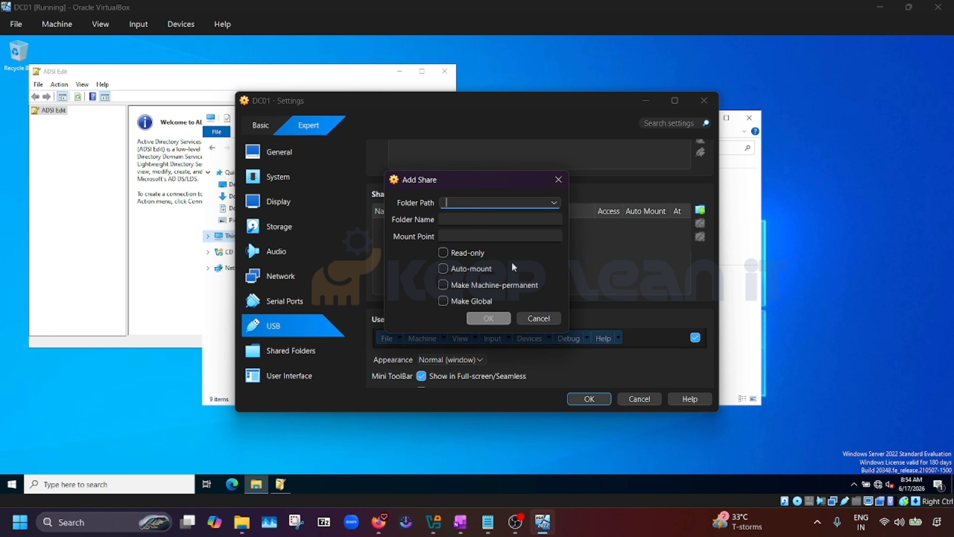
{"action": "left_click", "coordinate": [554, 203]}
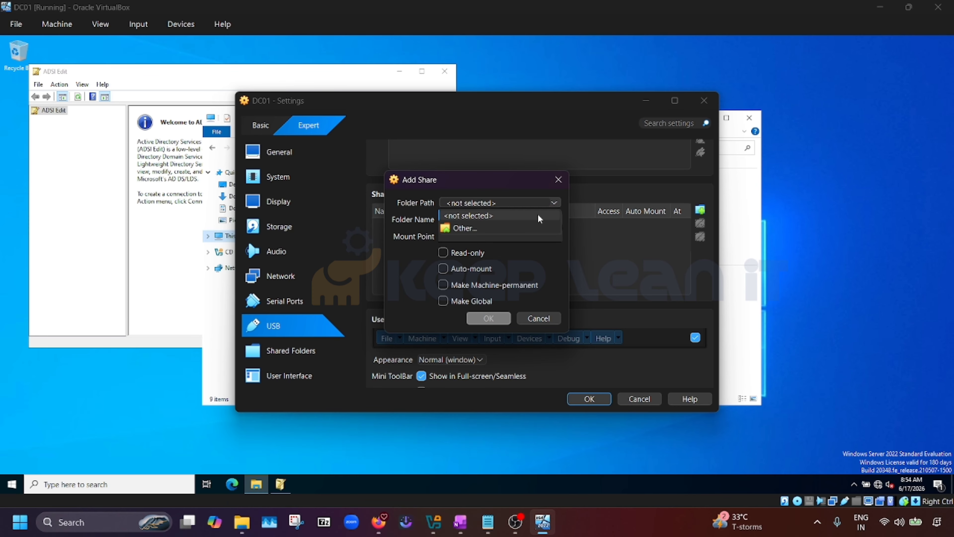
{"action": "left_click", "coordinate": [494, 230]}
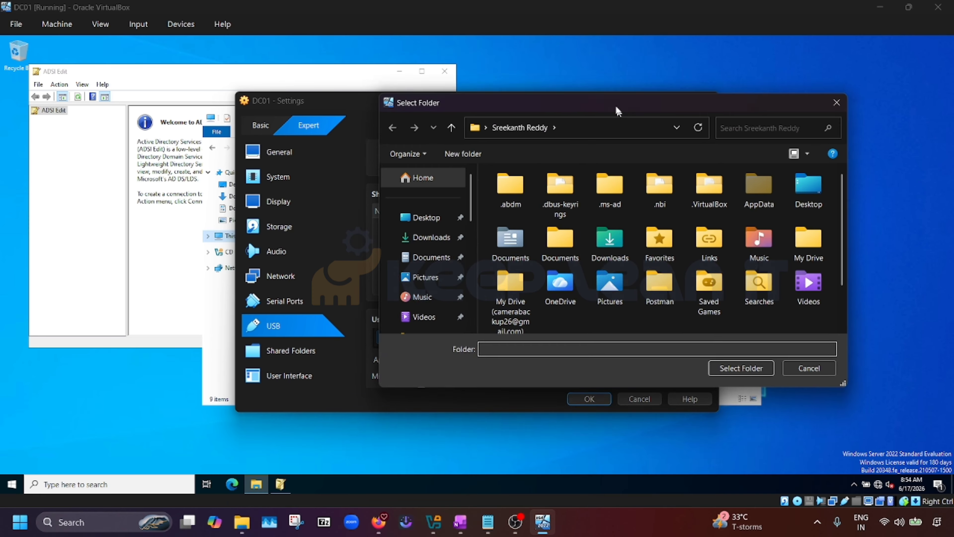
Share host folder D:\Softwares with auto-mount enabled and save DC01's settings
{"action": "scroll", "coordinate": [404, 280], "scroll_direction": "down", "scroll_amount": 10}
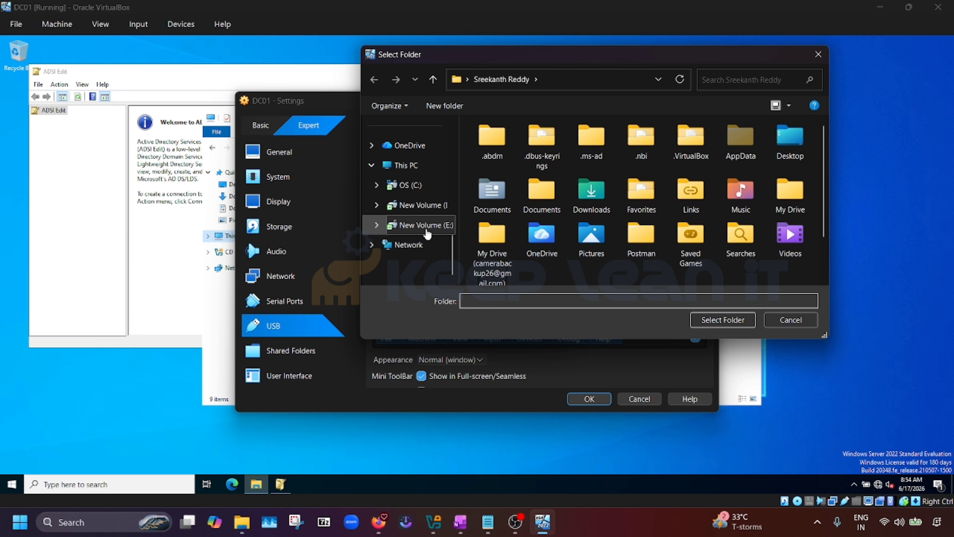
{"action": "left_click", "coordinate": [420, 212]}
{"action": "left_click", "coordinate": [515, 163]}
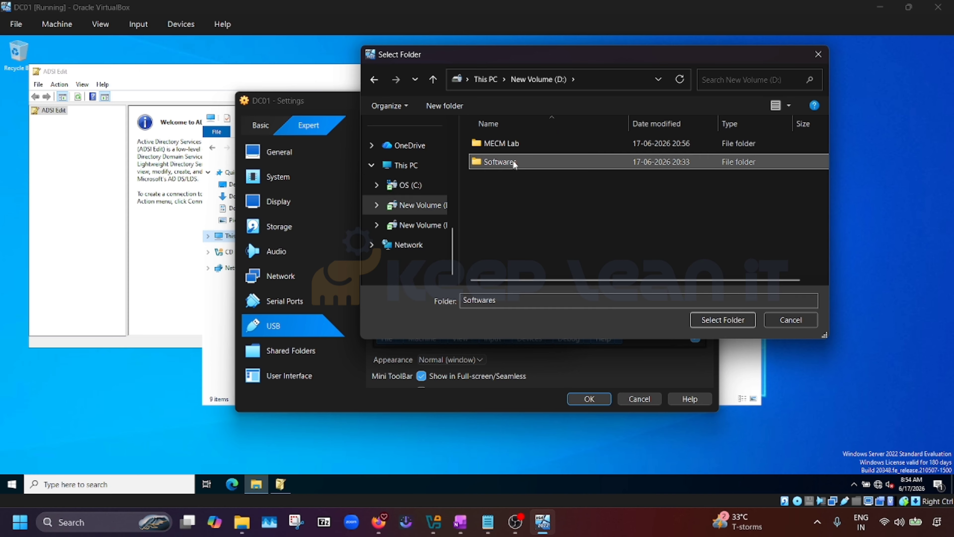
{"action": "double_click", "coordinate": [554, 164]}
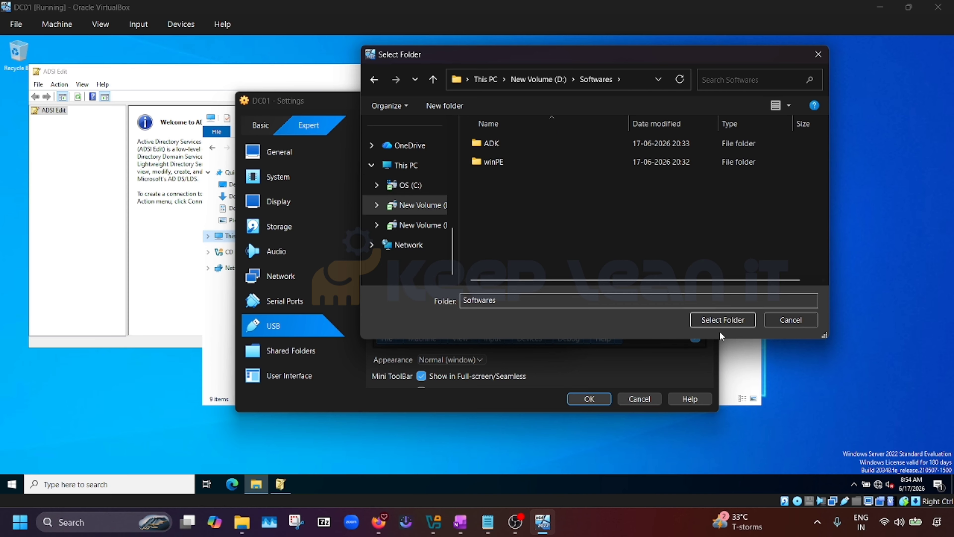
{"action": "left_click", "coordinate": [723, 320]}
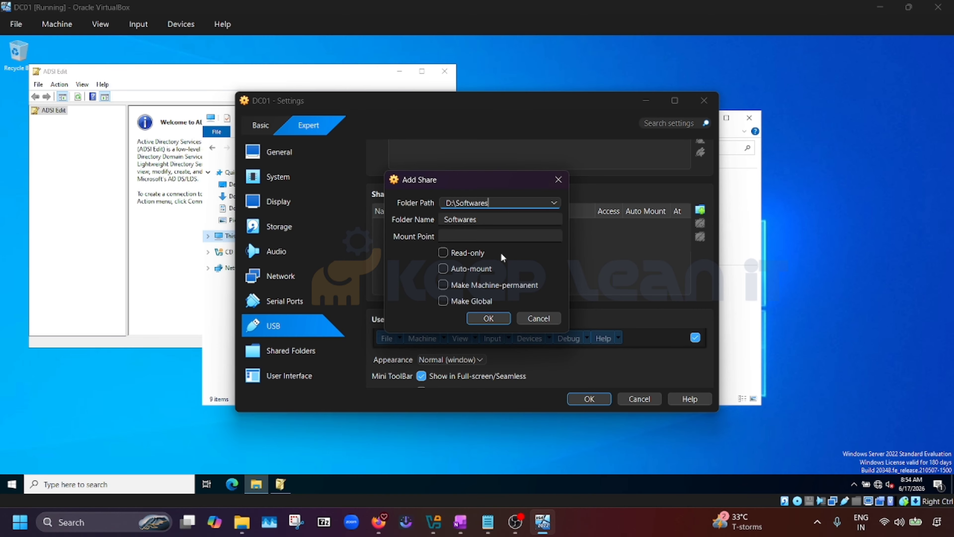
{"action": "left_click", "coordinate": [442, 270]}
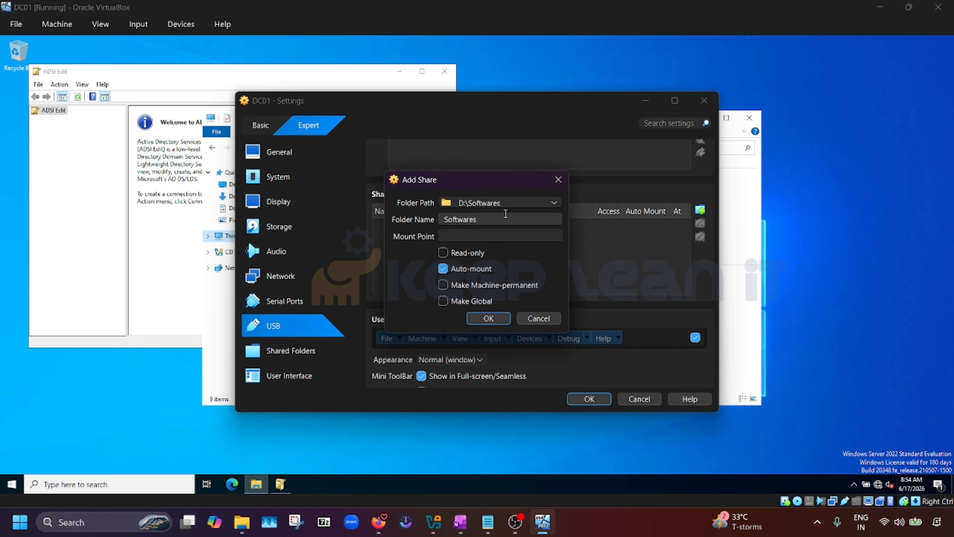
{"action": "left_click", "coordinate": [489, 318]}
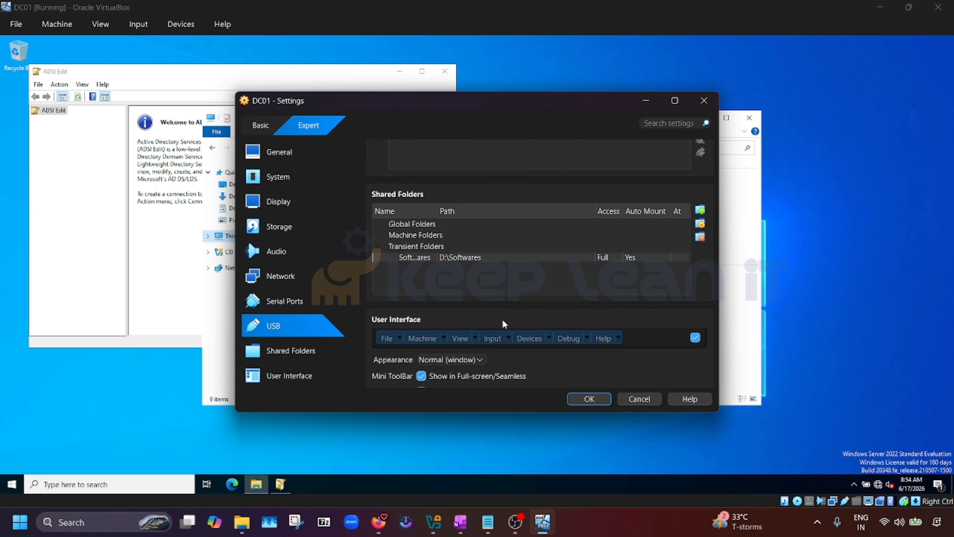
{"action": "left_click", "coordinate": [593, 400]}
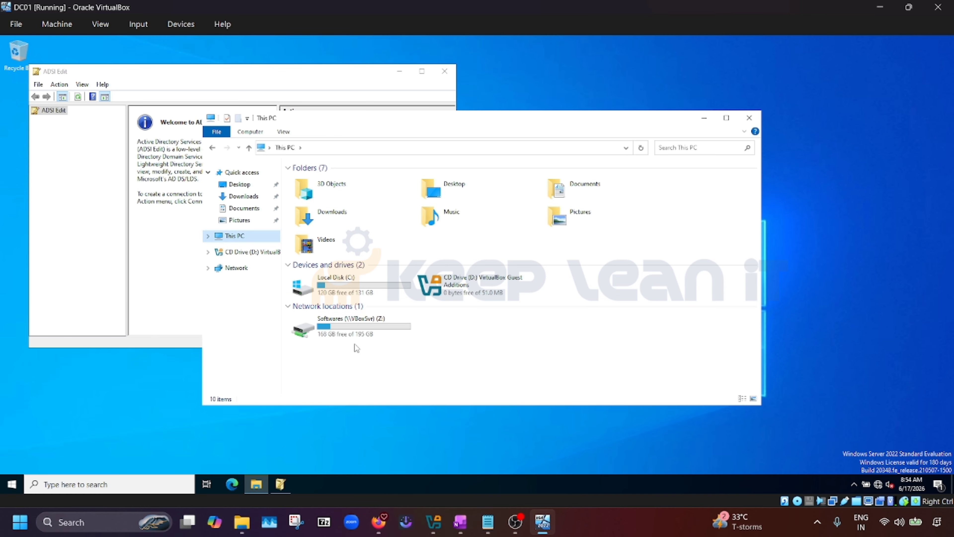
Open the Softwares (Z:) drive and take the ConfigMgr_2509 installer
{"action": "double_click", "coordinate": [369, 332]}
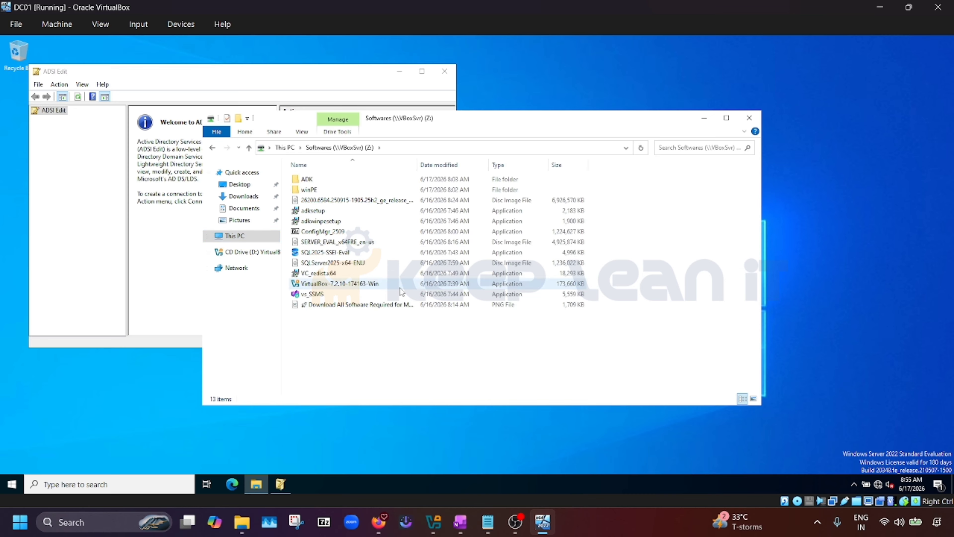
{"action": "left_click", "coordinate": [323, 236]}
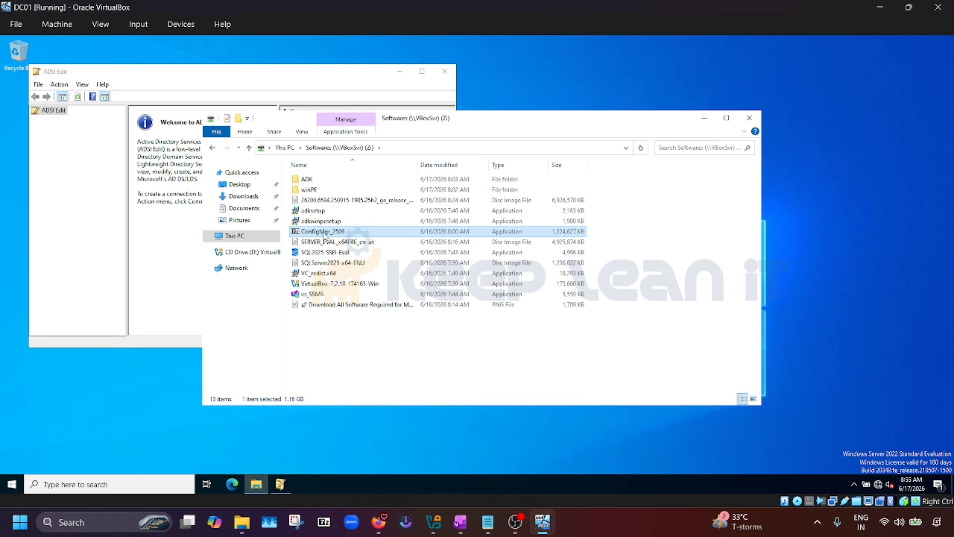
{"action": "left_click", "coordinate": [244, 197]}
{"action": "left_click", "coordinate": [241, 184]}
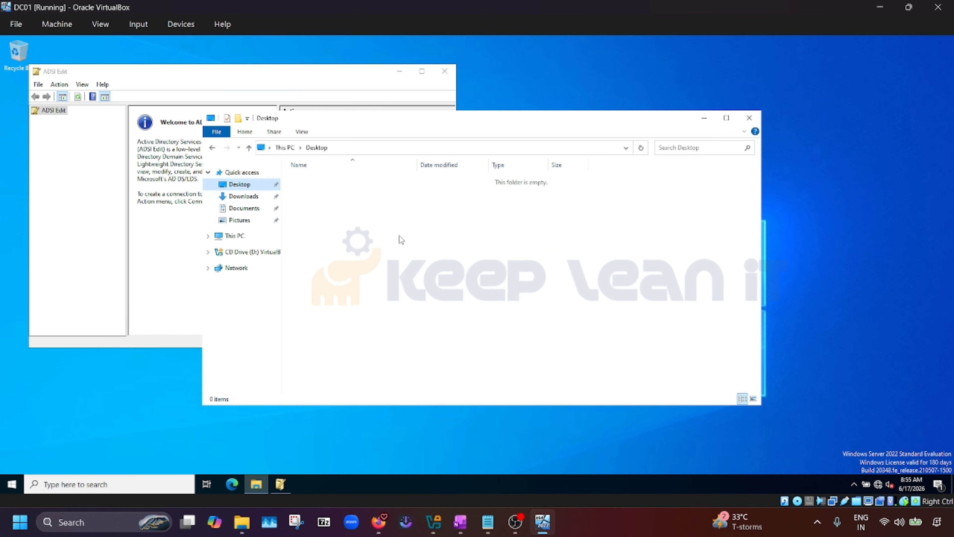
{"action": "left_click", "coordinate": [246, 239]}
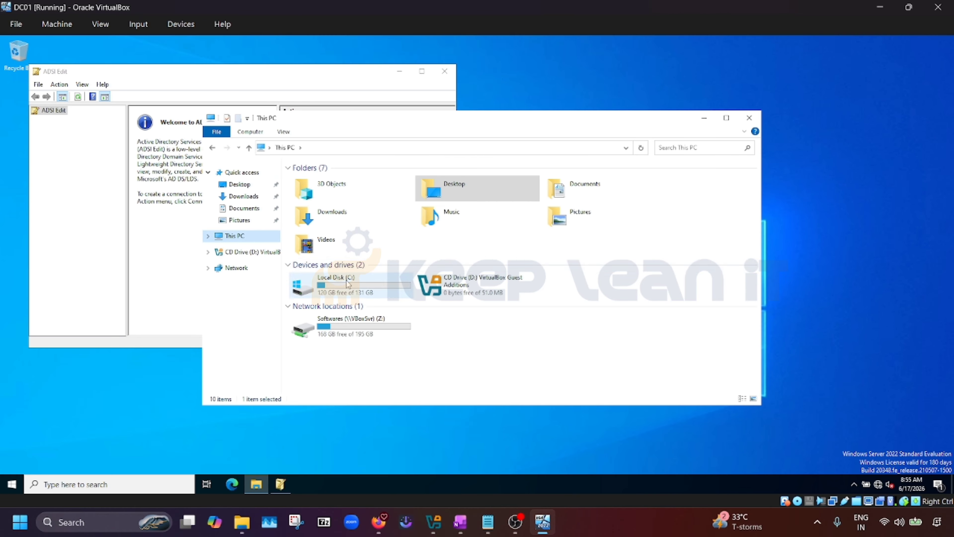
Create a new folder named Temp on Local Disk (C:)
{"action": "double_click", "coordinate": [359, 289]}
{"action": "key", "text": "ctrl+shift+n"}
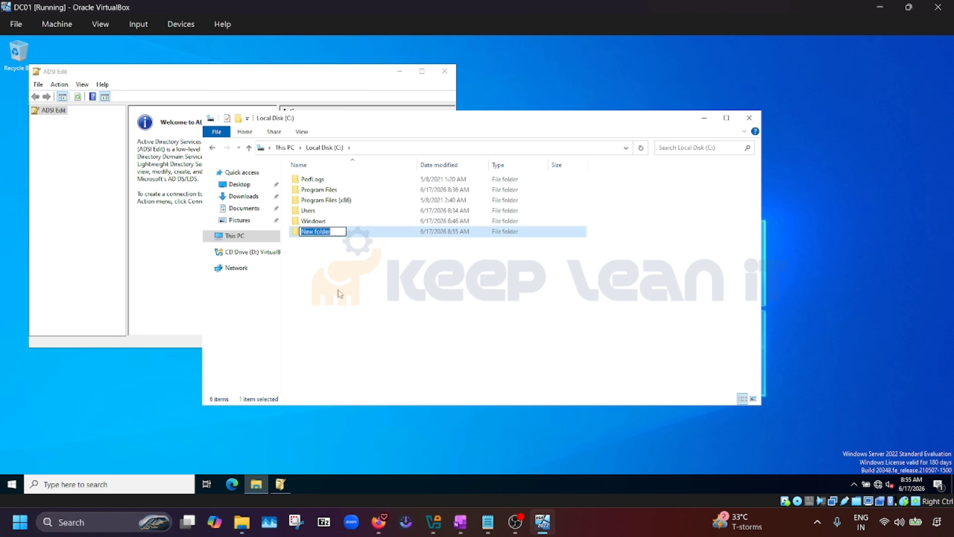
{"action": "type", "text": "Temp"}
{"action": "key", "text": "Return"}
{"action": "key", "text": "Return"}
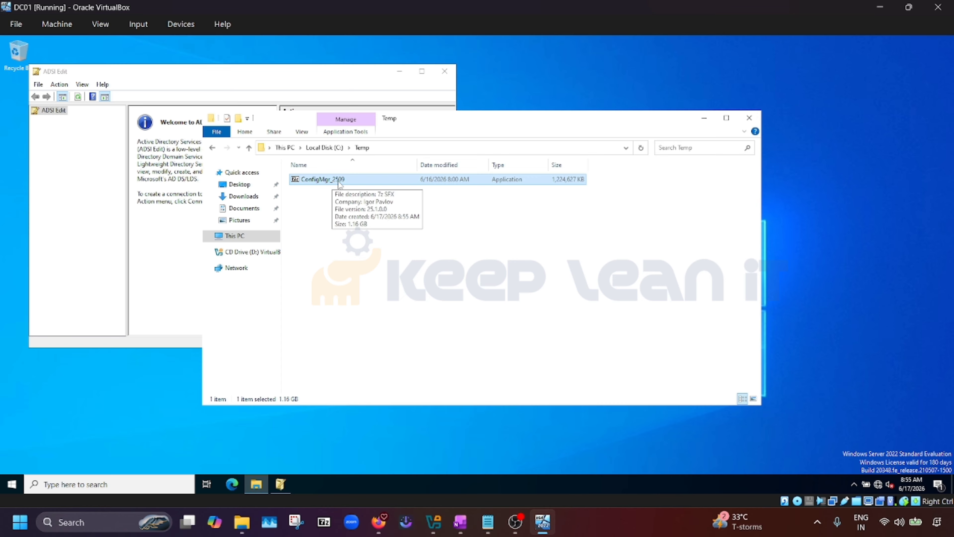
Extract ConfigMgr_2509 into C:\Temp and open its SMSSETUP folder
{"action": "double_click", "coordinate": [341, 180]}
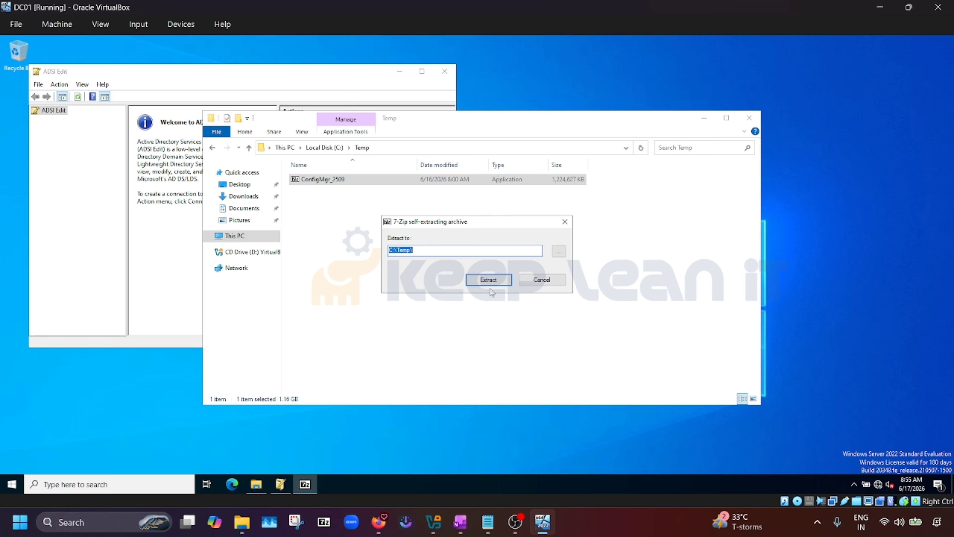
{"action": "left_click", "coordinate": [493, 282]}
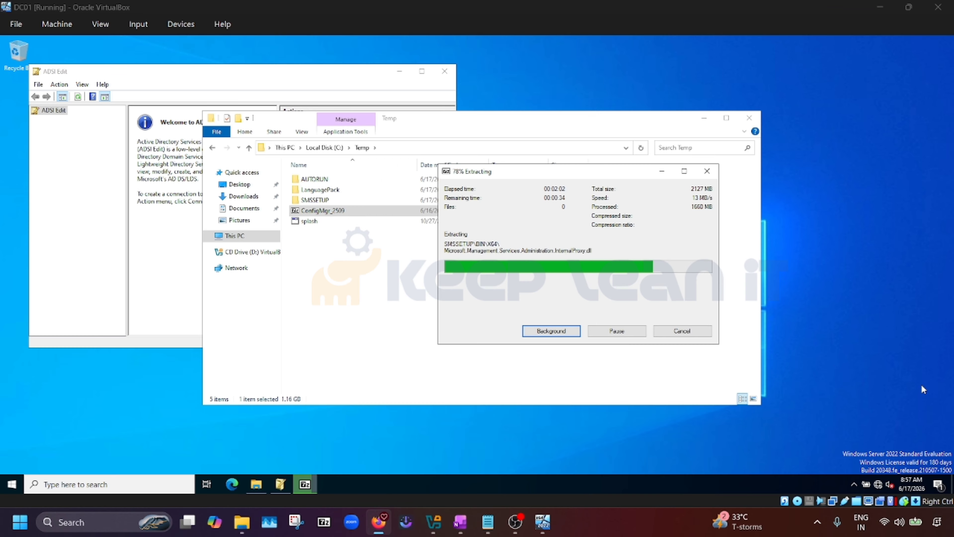
{"action": "left_click", "coordinate": [315, 201]}
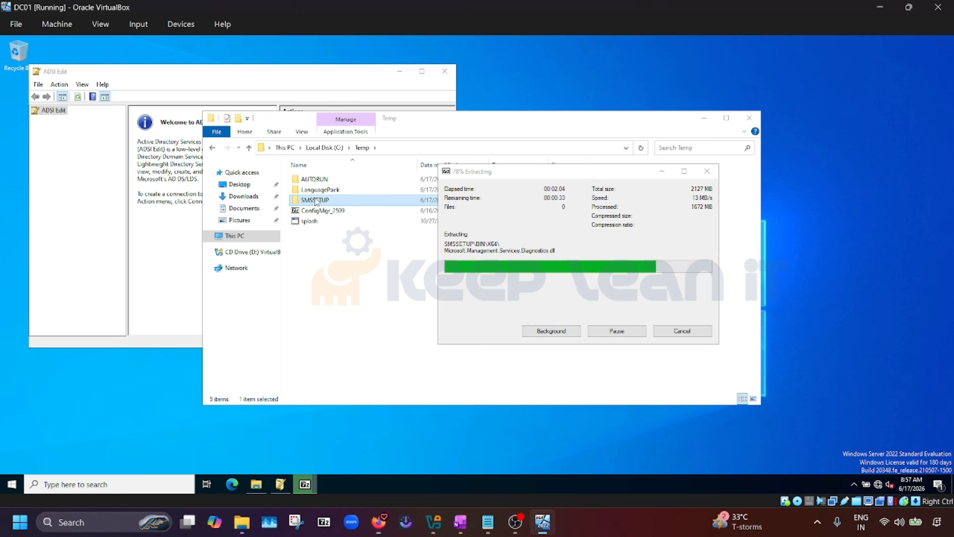
{"action": "double_click", "coordinate": [316, 199]}
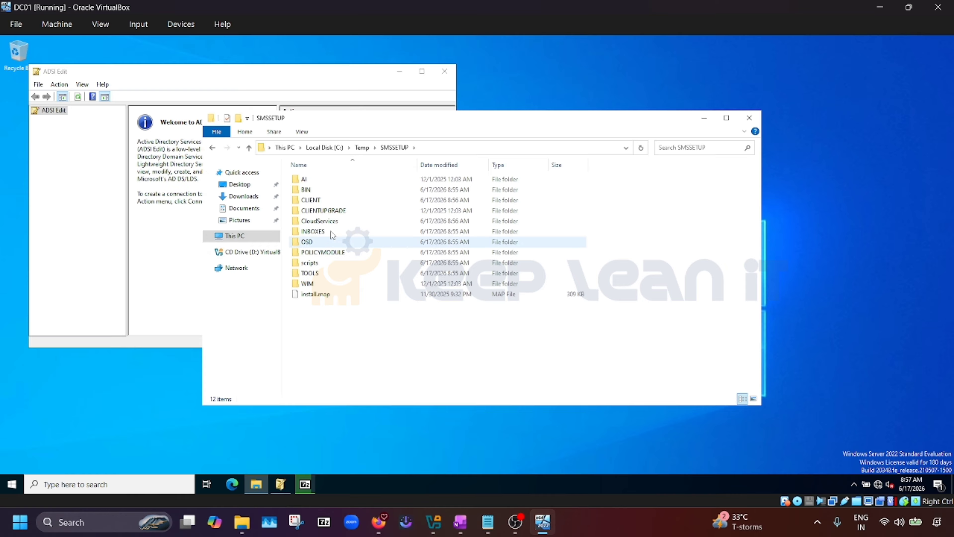
Browse to C:\Temp\SMSSETUP\BIN\X64 and select the extadsch application
{"action": "double_click", "coordinate": [323, 190]}
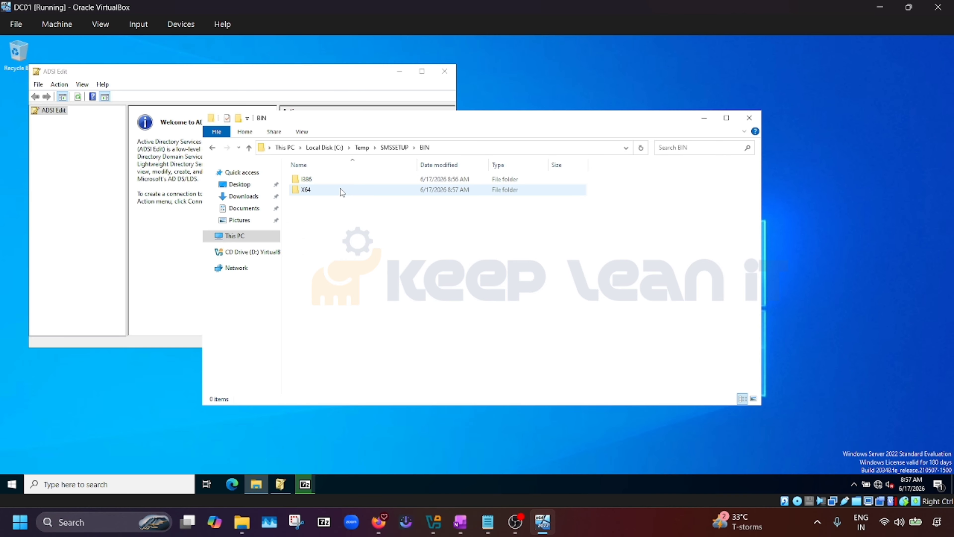
{"action": "double_click", "coordinate": [306, 191]}
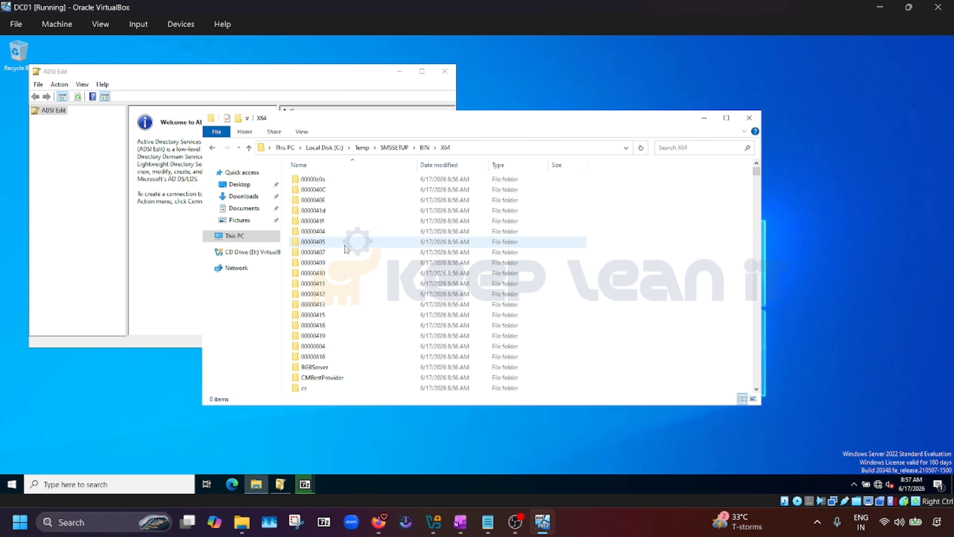
{"action": "left_click", "coordinate": [312, 243]}
{"action": "key", "text": "e"}
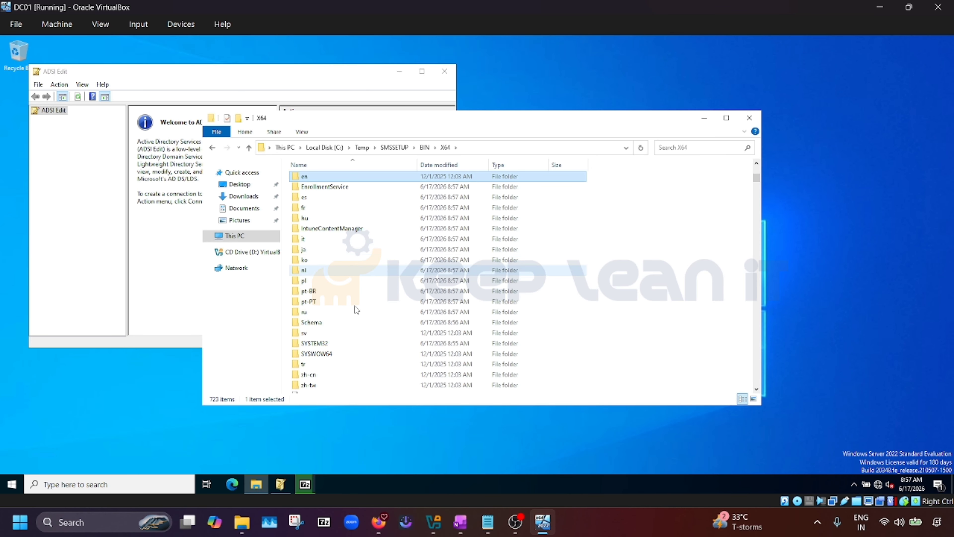
{"action": "key", "text": "e"}
{"action": "key", "text": "e"}
{"action": "key", "text": "e"}
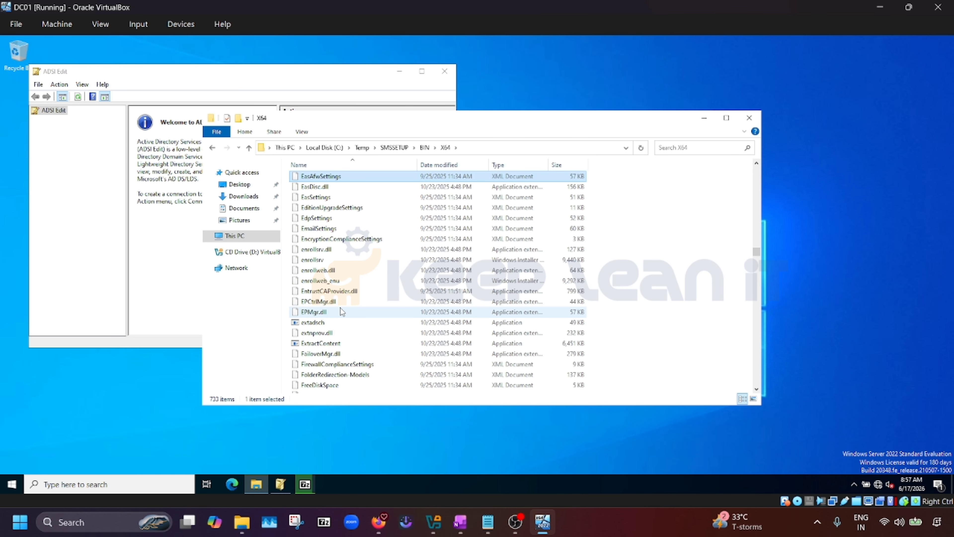
{"action": "scroll", "coordinate": [333, 262], "scroll_direction": "up", "scroll_amount": 3}
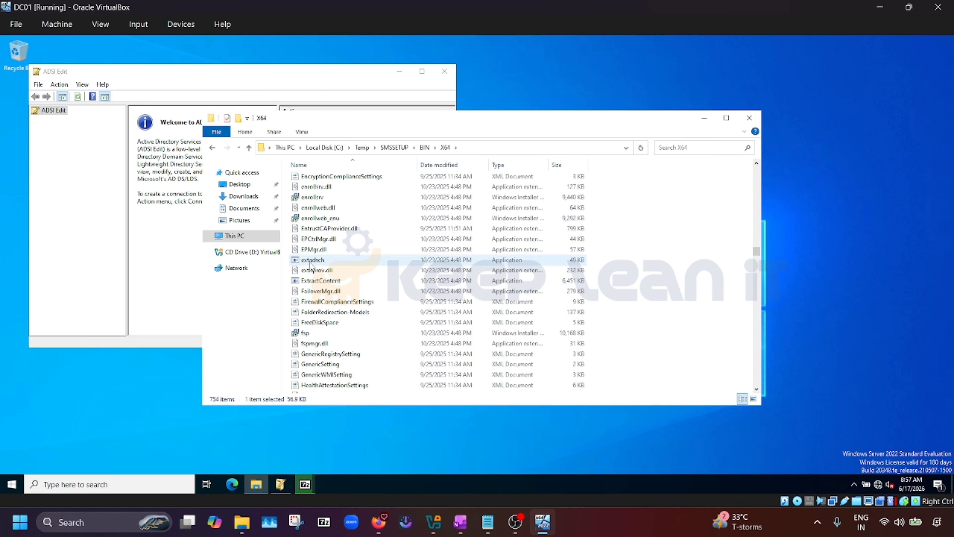
{"action": "left_click", "coordinate": [335, 262]}
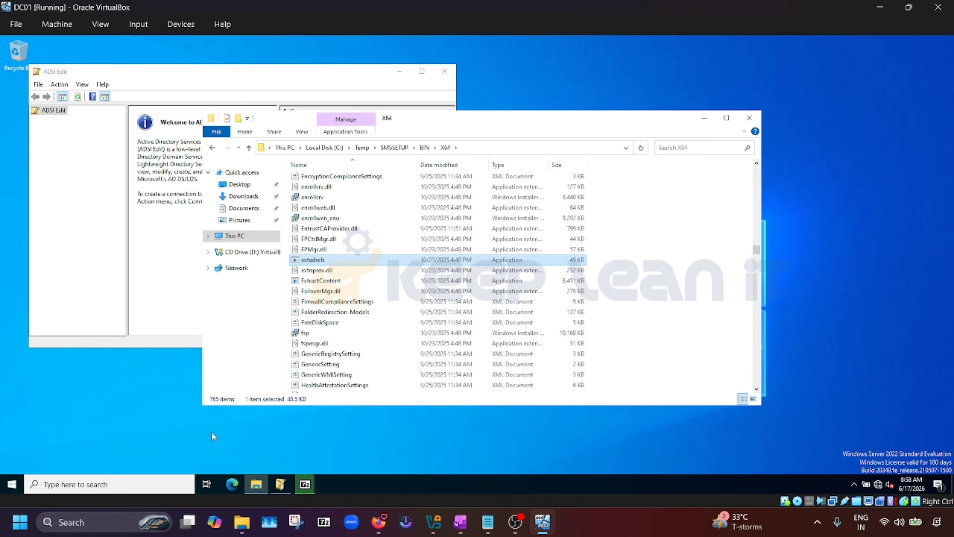
{"action": "left_click", "coordinate": [256, 485]}
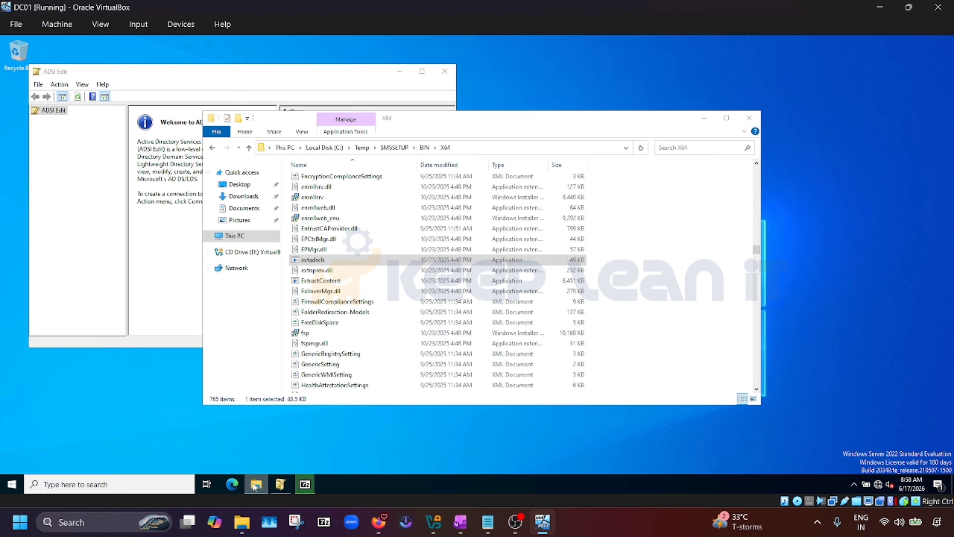
{"action": "mouse_move", "coordinate": [256, 486]}
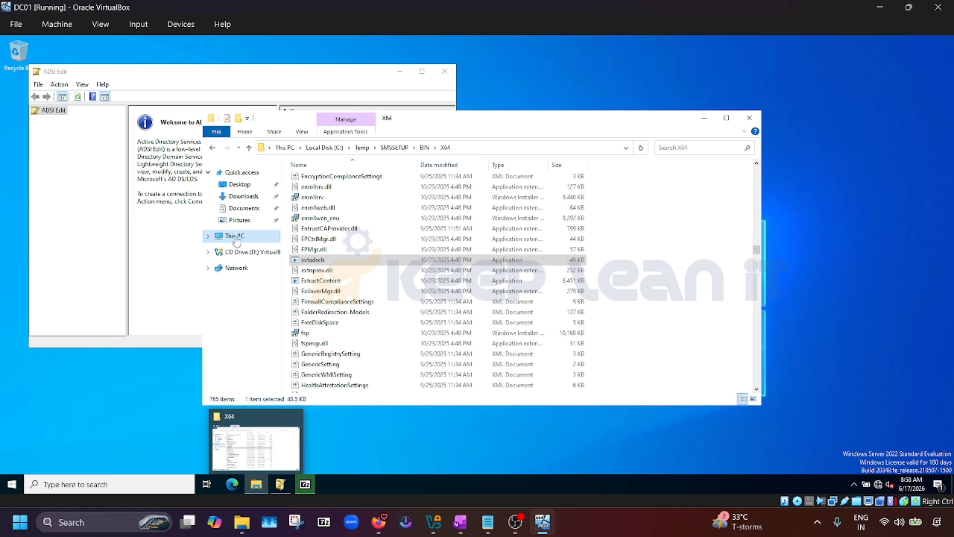
Open This PC in a second window, go into Local Disk (C:), and move it right of the X64 window
{"action": "right_click", "coordinate": [228, 238]}
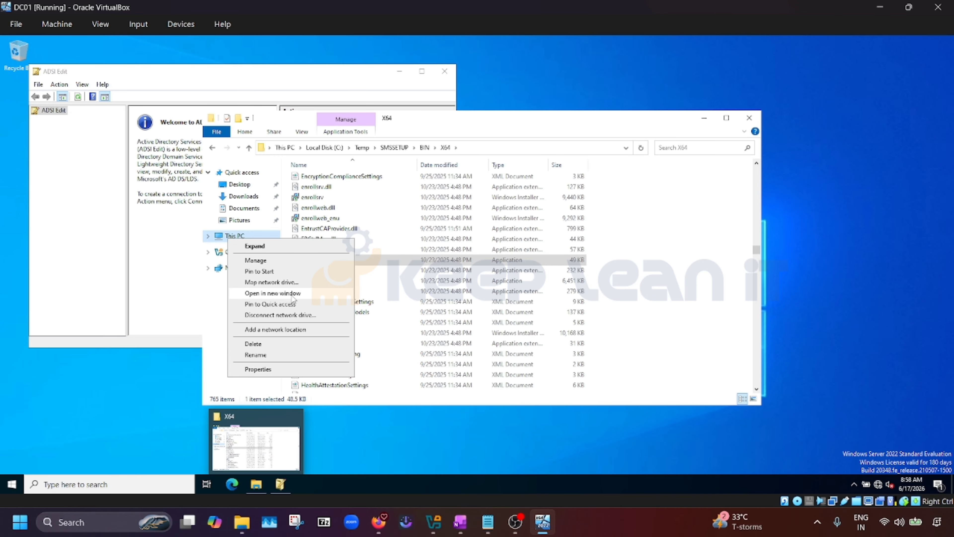
{"action": "left_click", "coordinate": [293, 295]}
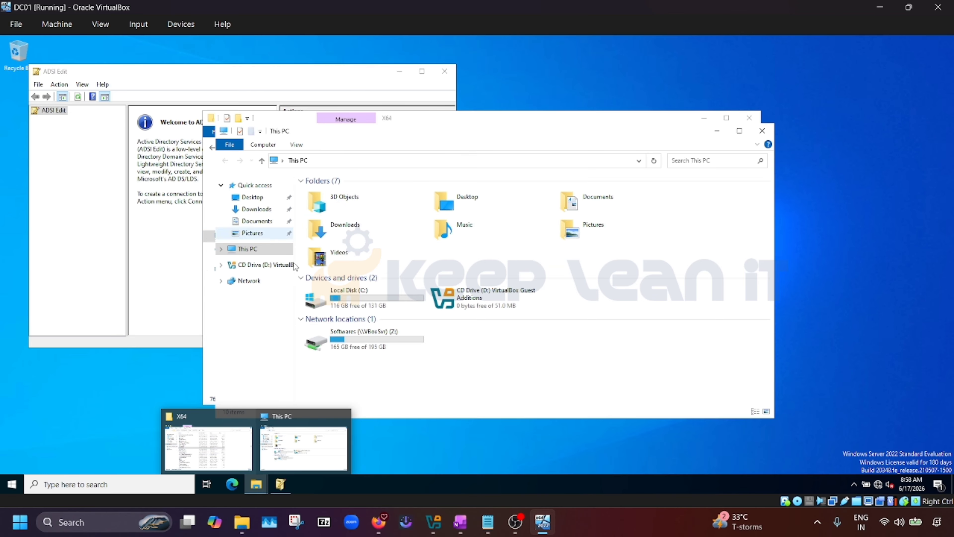
{"action": "double_click", "coordinate": [348, 297]}
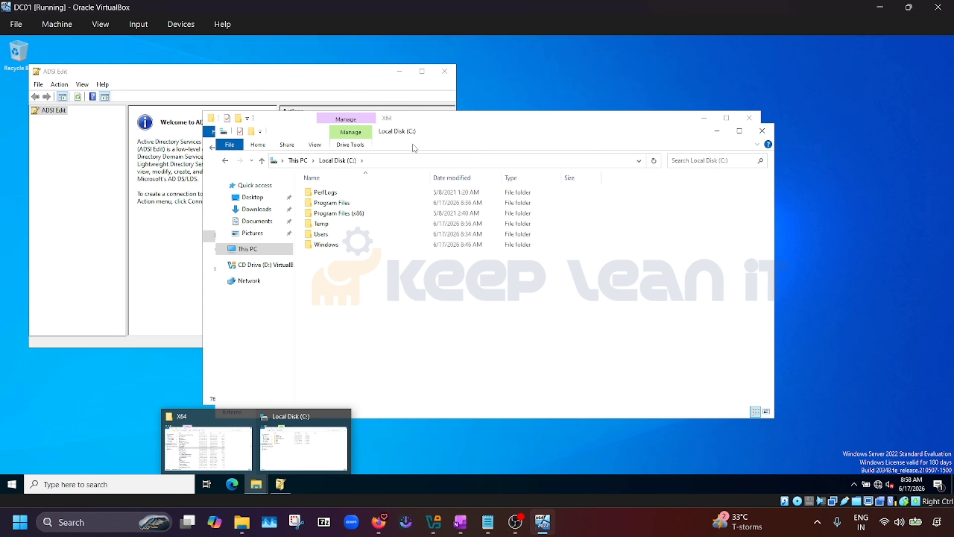
{"action": "left_click_drag", "start_coordinate": [442, 136], "coordinate": [727, 121]}
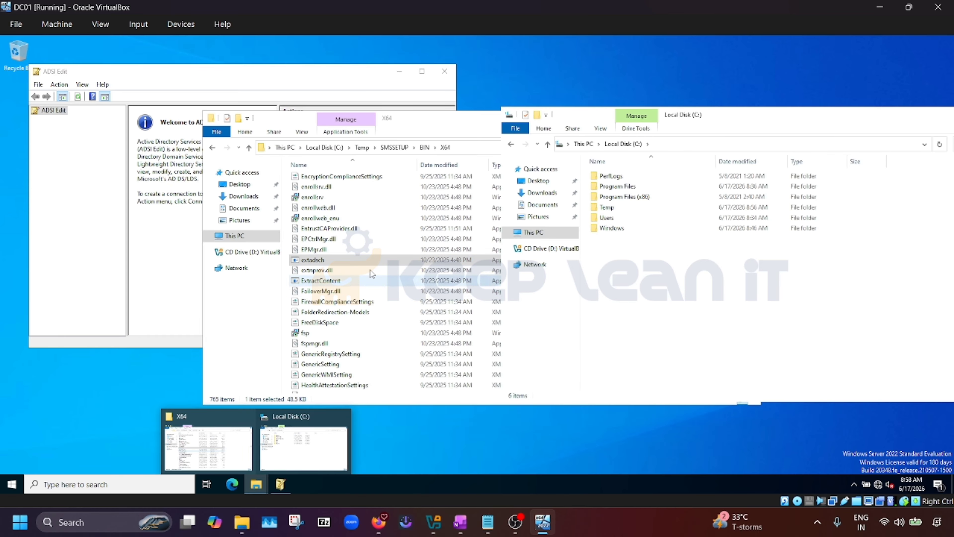
Run extadsch from the X64 folder, then bring the Local Disk (C:) window forward to check the ExtADSch log
{"action": "right_click", "coordinate": [351, 261]}
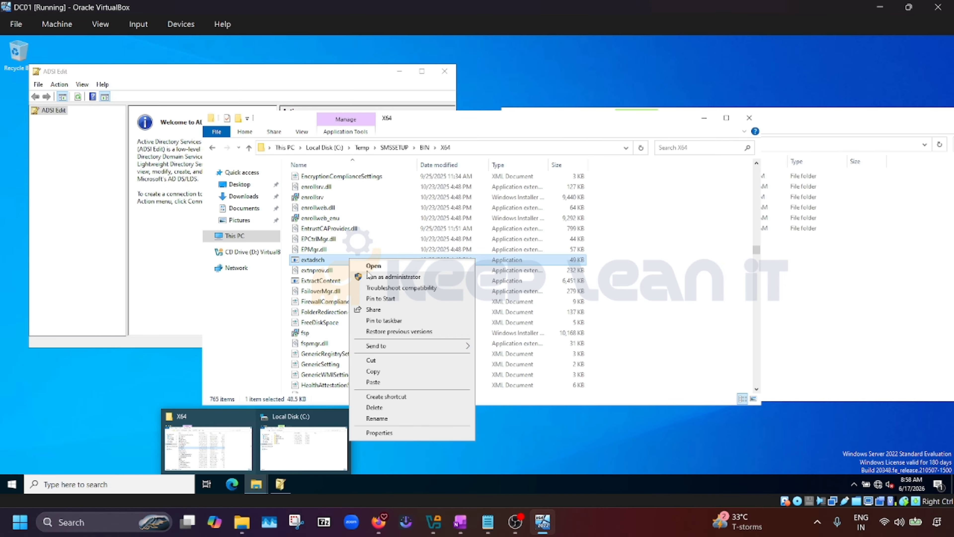
{"action": "left_click", "coordinate": [378, 277]}
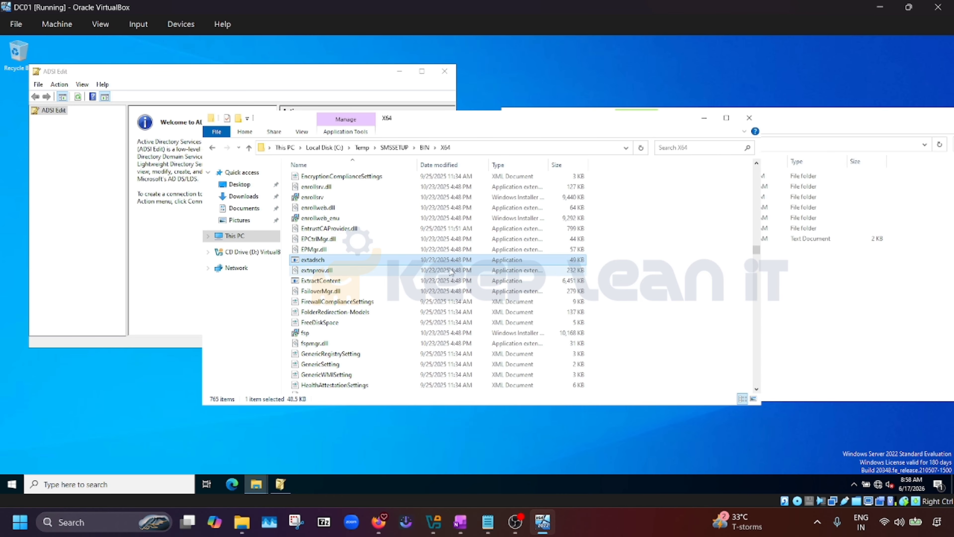
{"action": "left_click", "coordinate": [812, 277]}
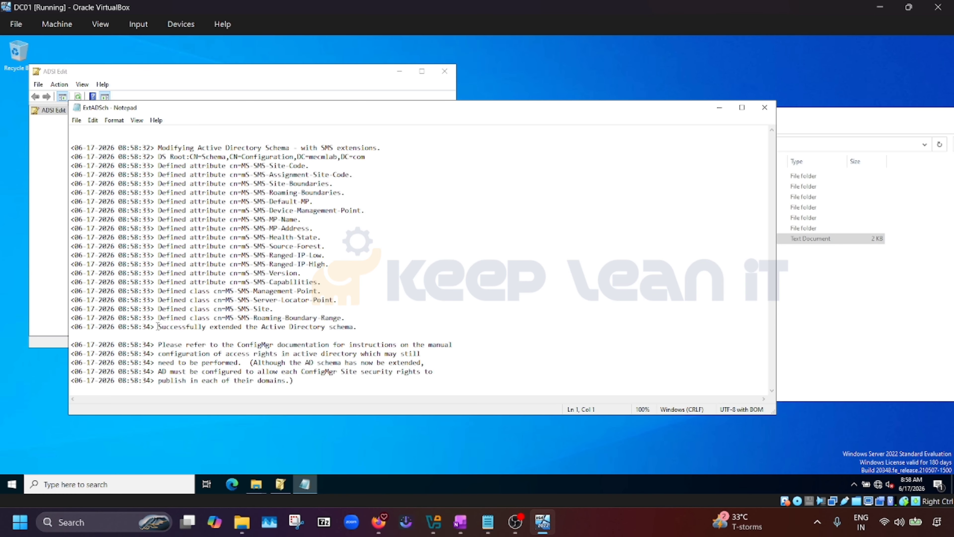
Highlight the line confirming the schema was extended in the ExtADSch log, then close Notepad
{"action": "left_click_drag", "start_coordinate": [158, 327], "coordinate": [387, 329]}
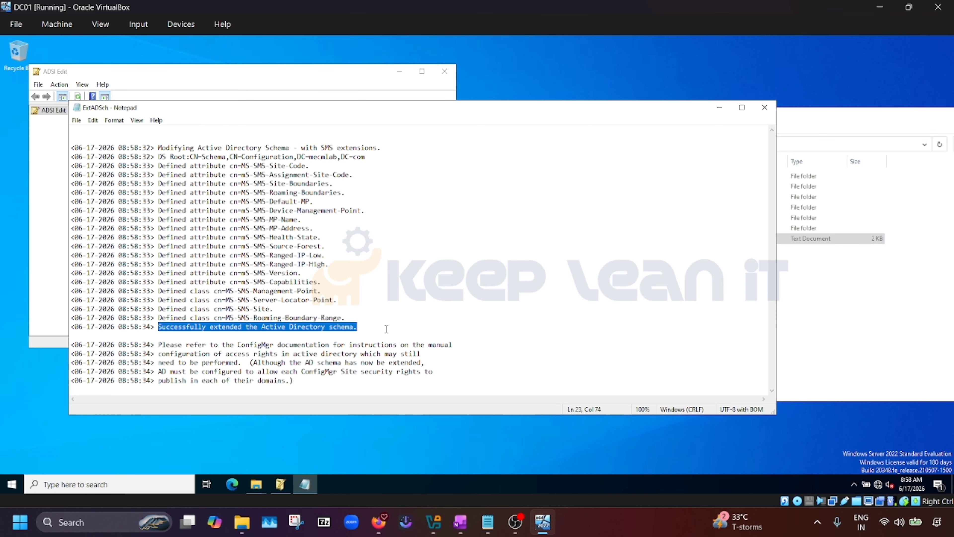
{"action": "left_click", "coordinate": [388, 318]}
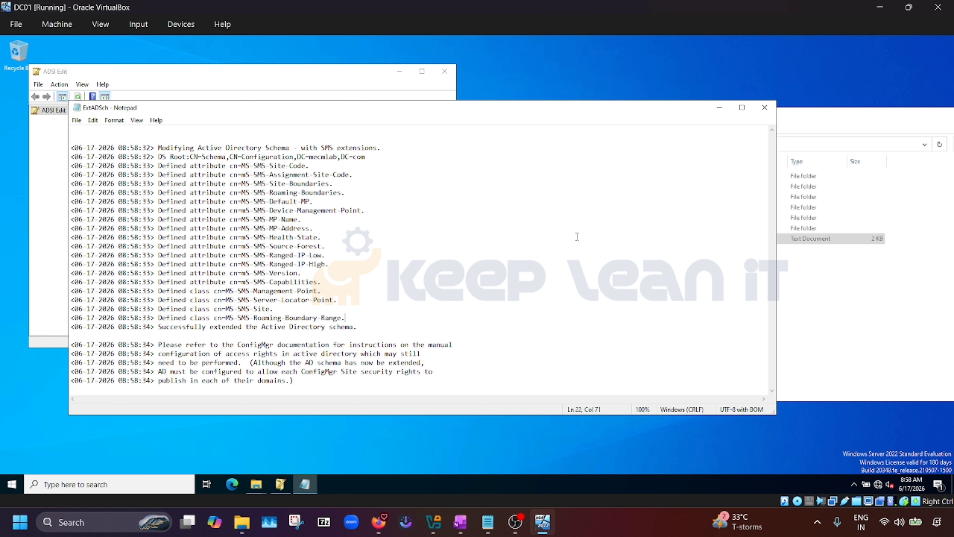
{"action": "left_click", "coordinate": [765, 107]}
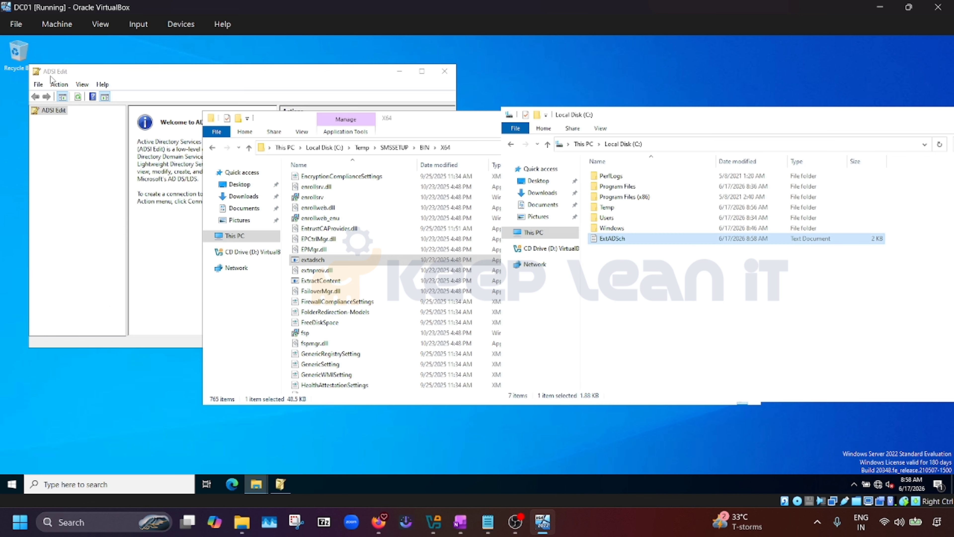
Move the Local Disk (C:) window slightly lower and bring ADSI Edit to the front
{"action": "left_click", "coordinate": [577, 118]}
{"action": "left_click_drag", "start_coordinate": [577, 118], "coordinate": [578, 137]}
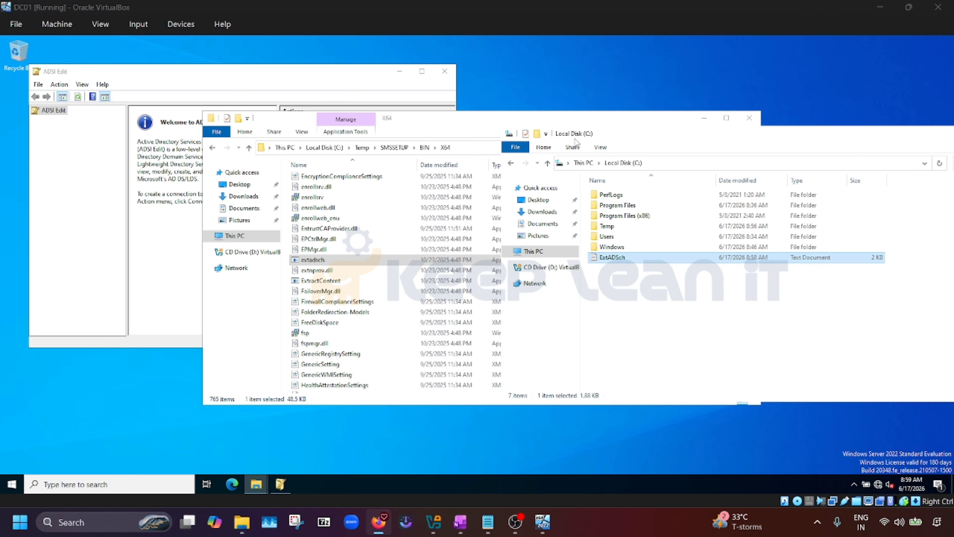
{"action": "left_click", "coordinate": [61, 181]}
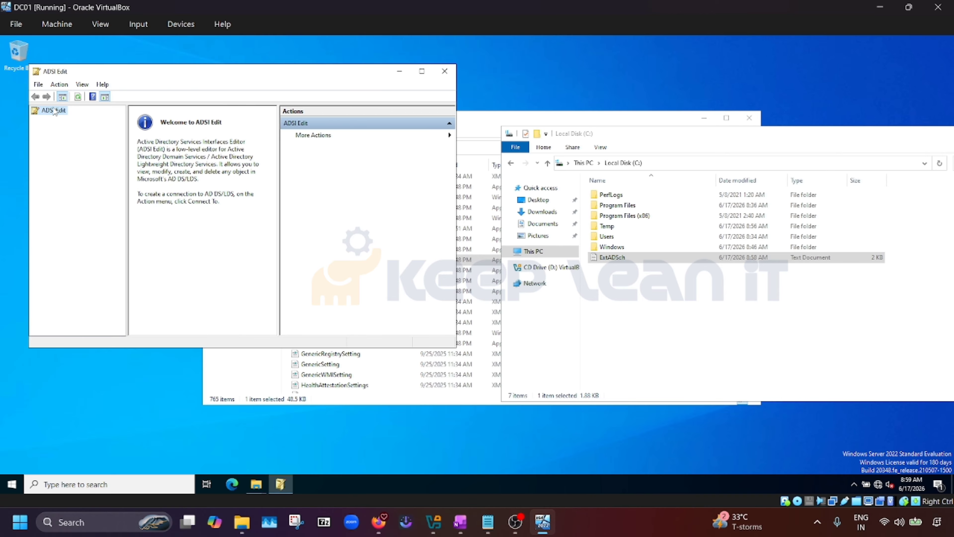
Connect ADSI Edit to the Default naming context
{"action": "right_click", "coordinate": [57, 113]}
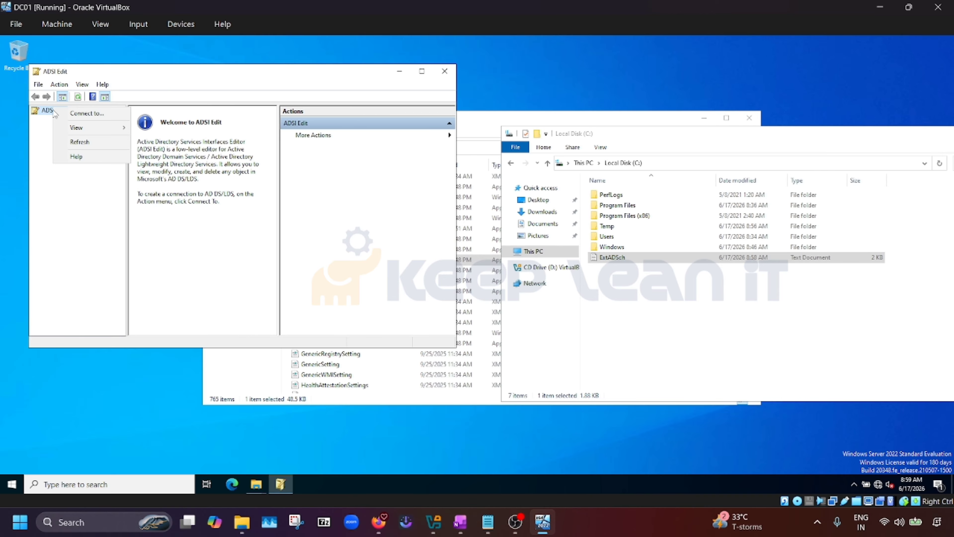
{"action": "left_click", "coordinate": [74, 114]}
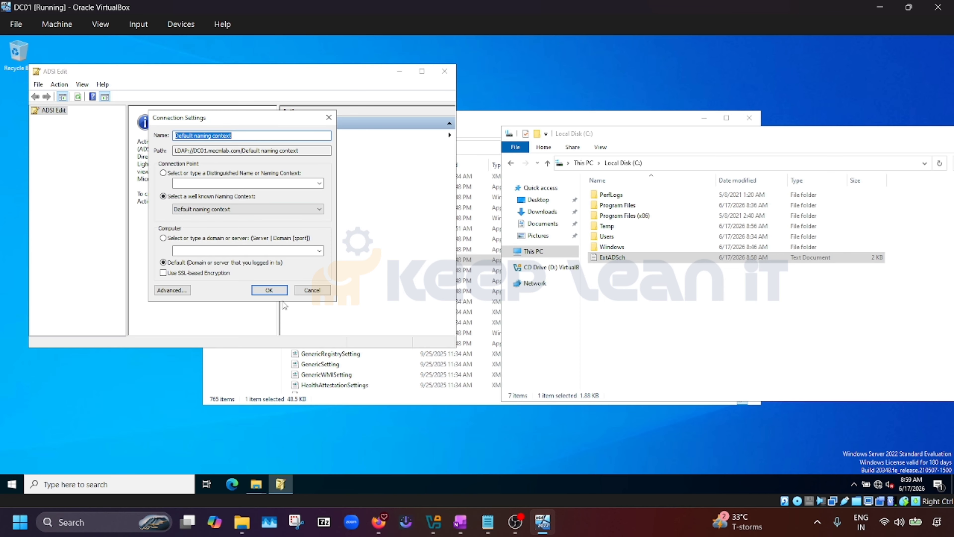
{"action": "left_click", "coordinate": [270, 289]}
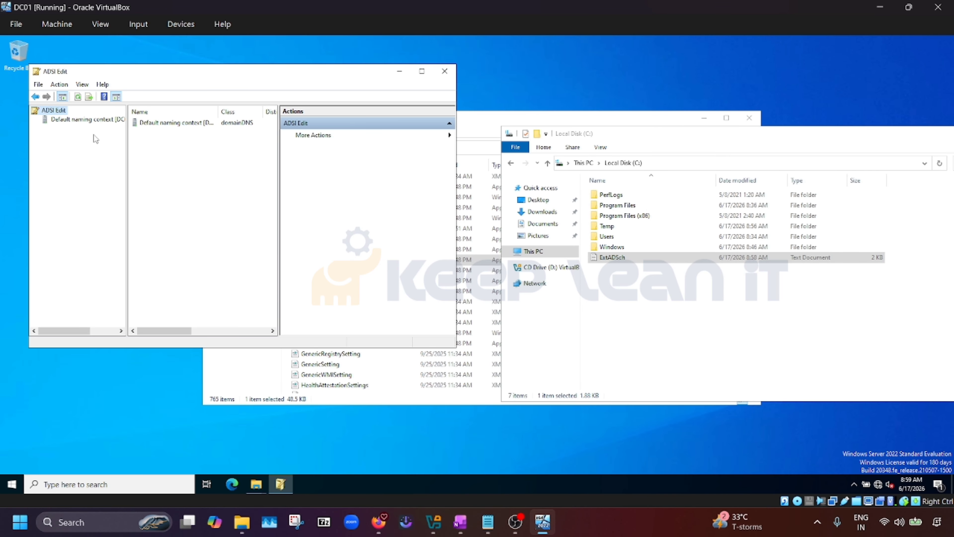
Expand DC=mecmlab,DC=com, select CN=System, and maximize ADSI Edit
{"action": "double_click", "coordinate": [84, 120]}
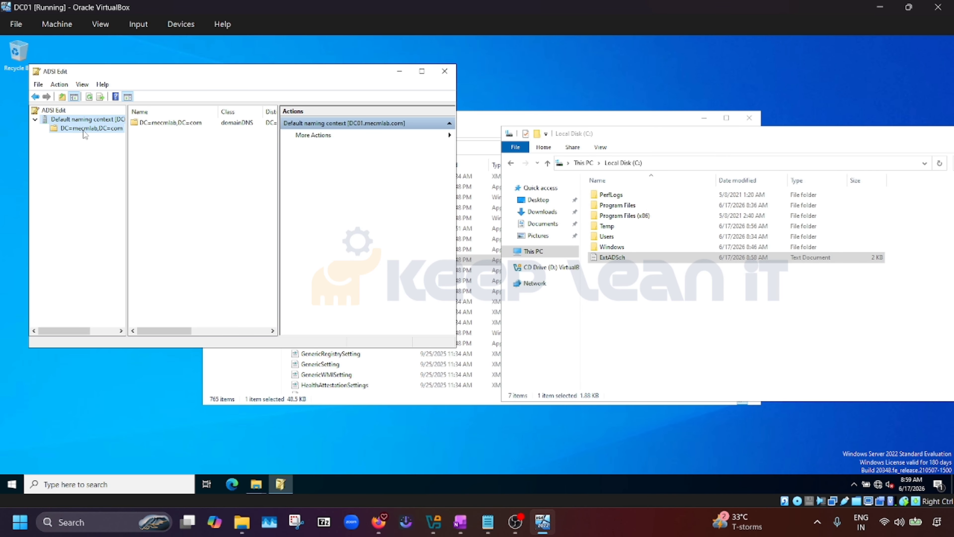
{"action": "double_click", "coordinate": [84, 128]}
{"action": "left_click", "coordinate": [90, 218]}
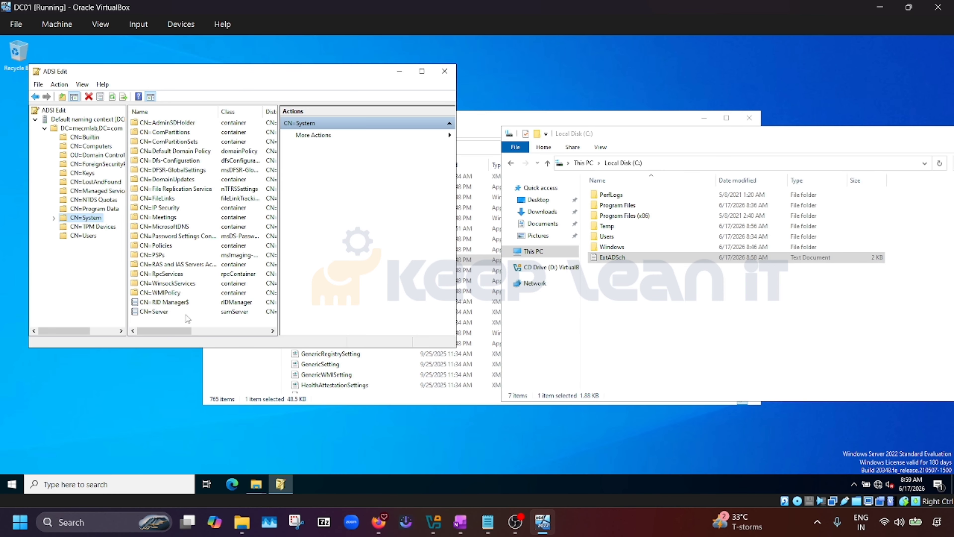
{"action": "left_click", "coordinate": [422, 71]}
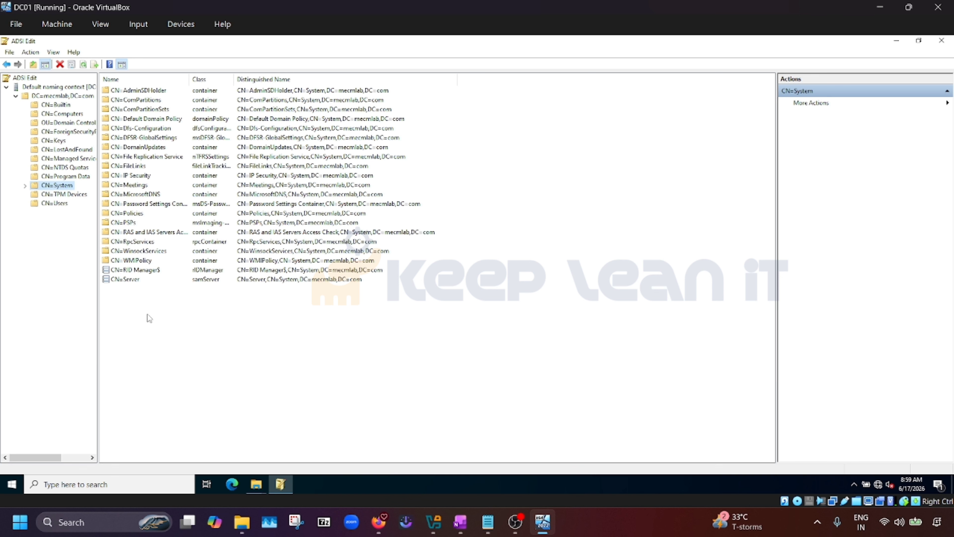
Create a new container object with cn 'System Management' inside CN=System
{"action": "right_click", "coordinate": [139, 317]}
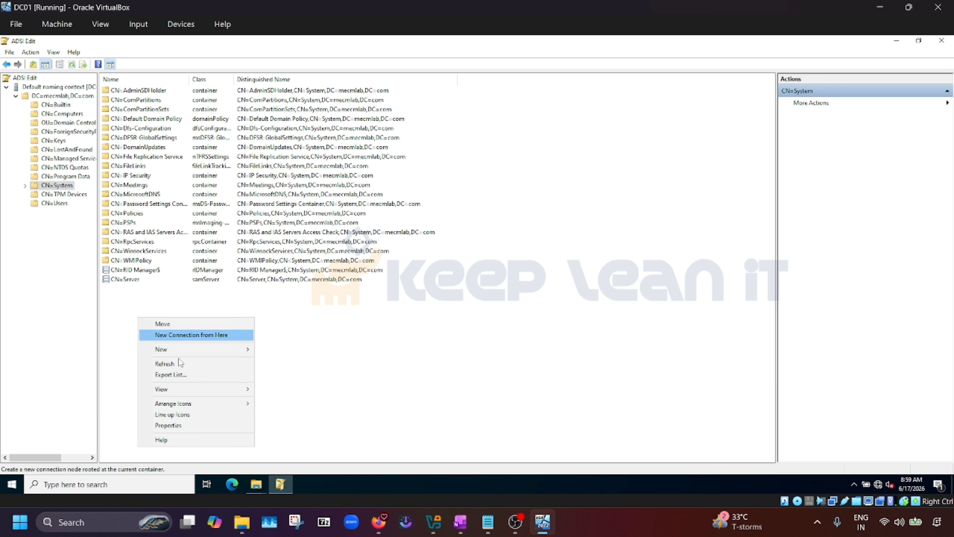
{"action": "mouse_move", "coordinate": [186, 352]}
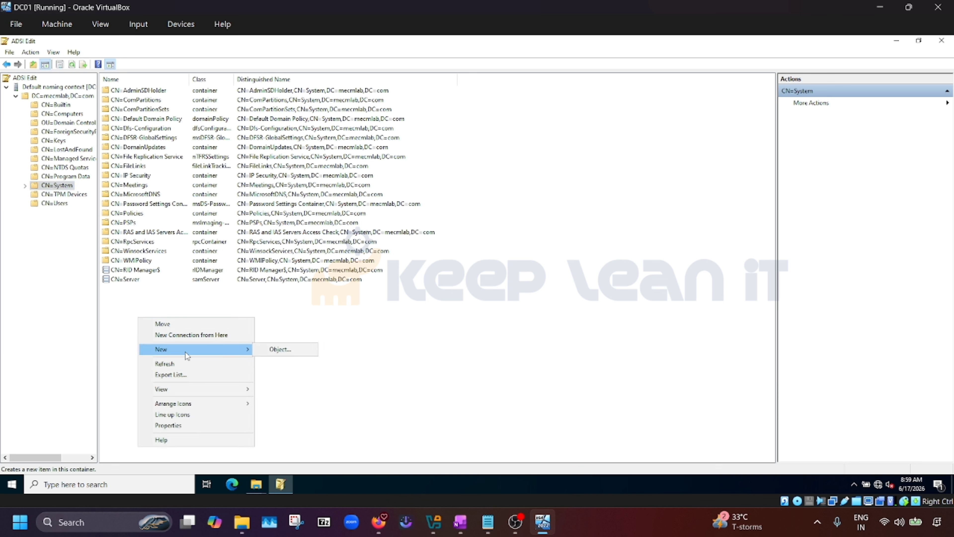
{"action": "left_click", "coordinate": [268, 354]}
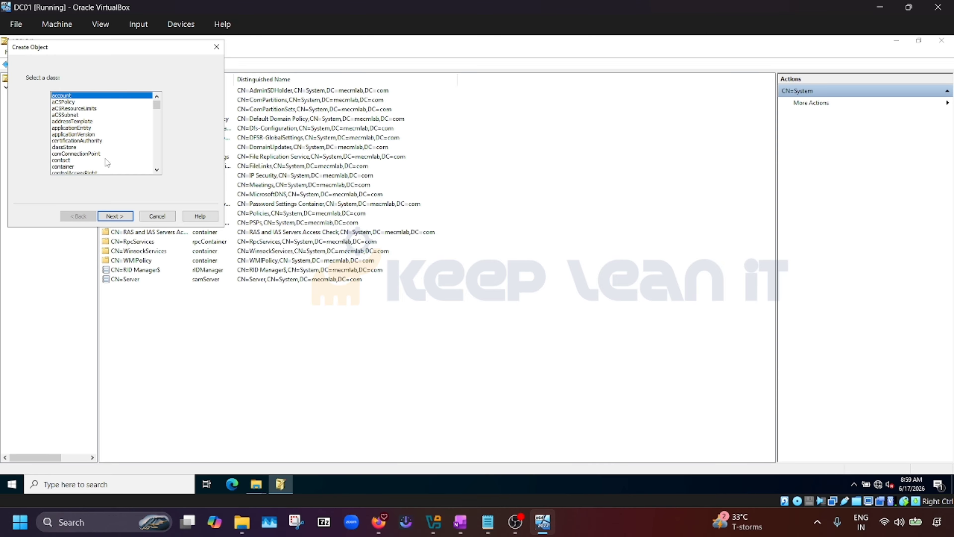
{"action": "left_click", "coordinate": [70, 166]}
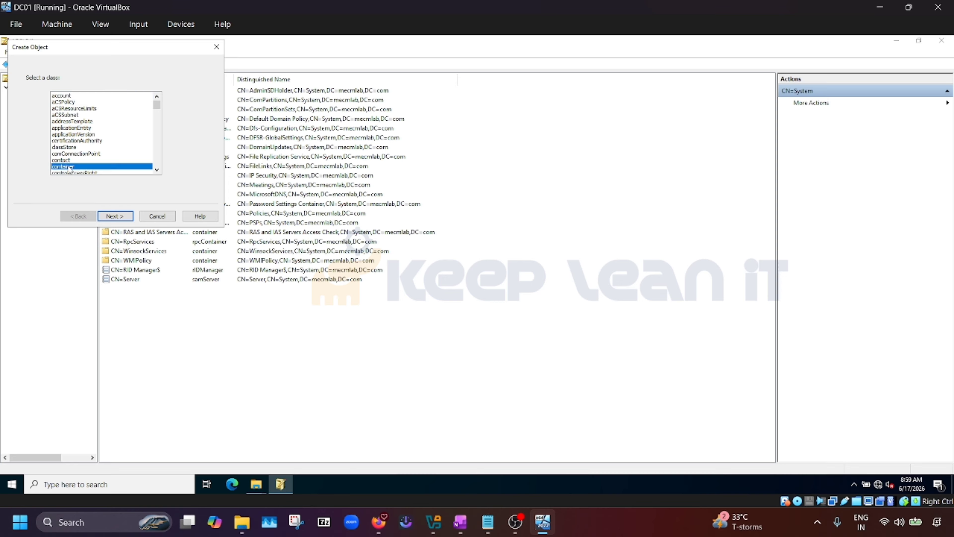
{"action": "left_click", "coordinate": [118, 218]}
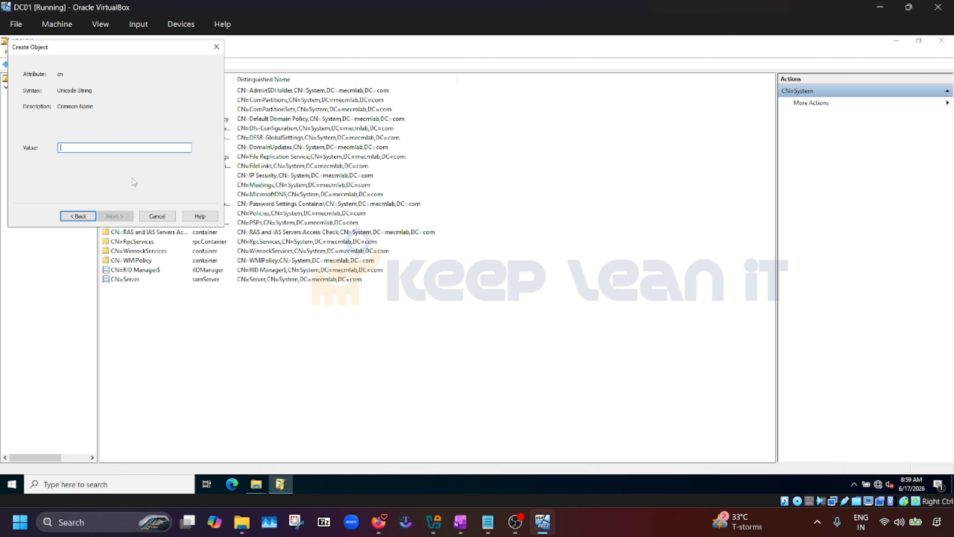
{"action": "type", "text": "System Management"}
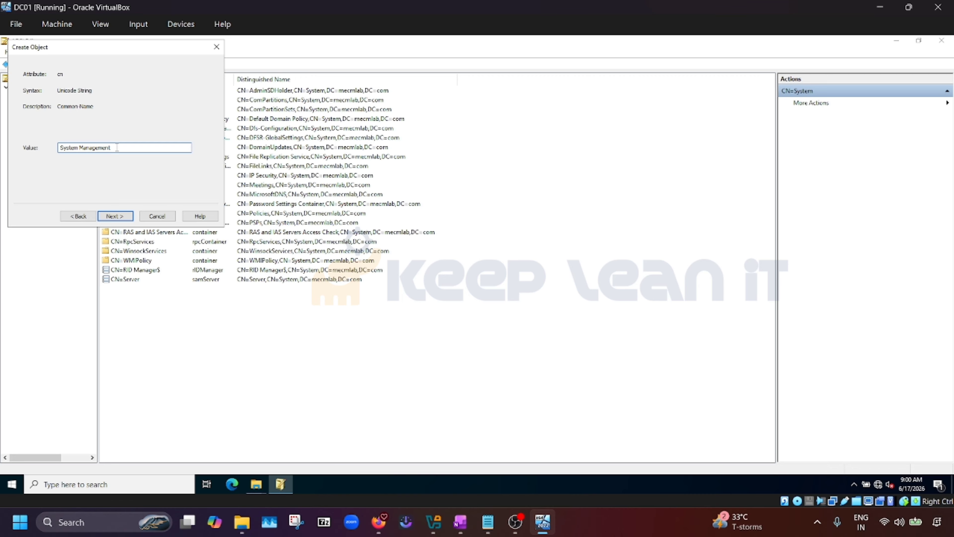
{"action": "left_click_drag", "start_coordinate": [113, 148], "coordinate": [42, 143]}
{"action": "left_click", "coordinate": [118, 149]}
{"action": "left_click", "coordinate": [112, 216]}
{"action": "left_click", "coordinate": [113, 216]}
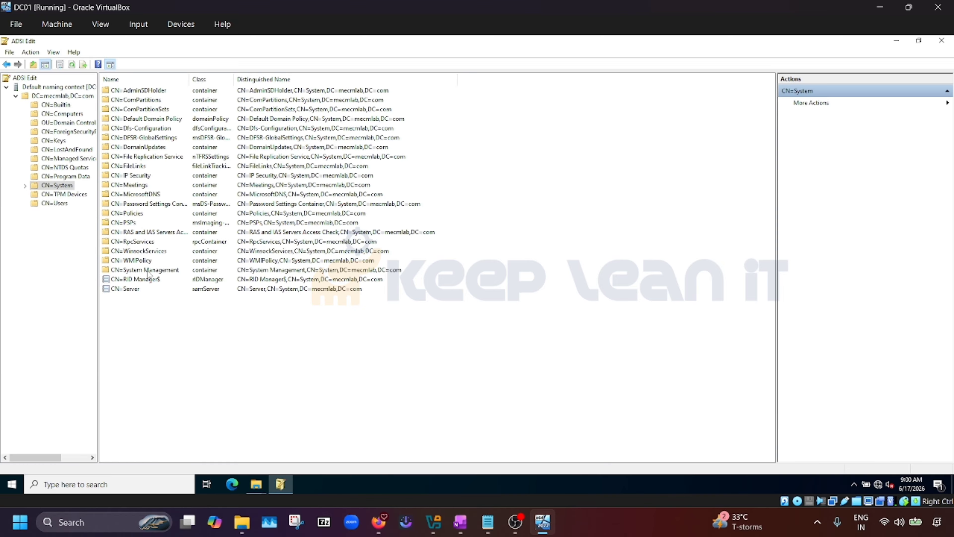
Open the Security tab of CN=System Management's properties
{"action": "left_click", "coordinate": [150, 270]}
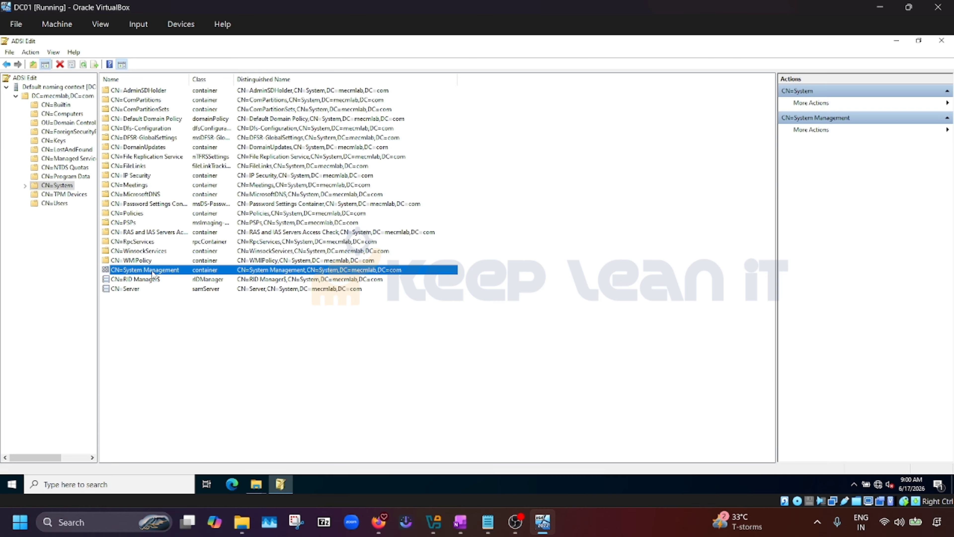
{"action": "right_click", "coordinate": [152, 275]}
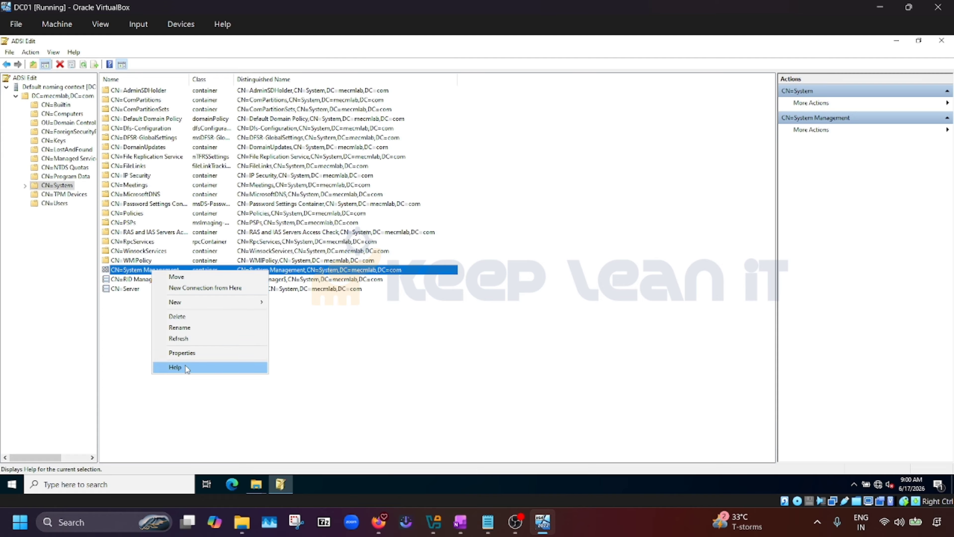
{"action": "left_click", "coordinate": [187, 355]}
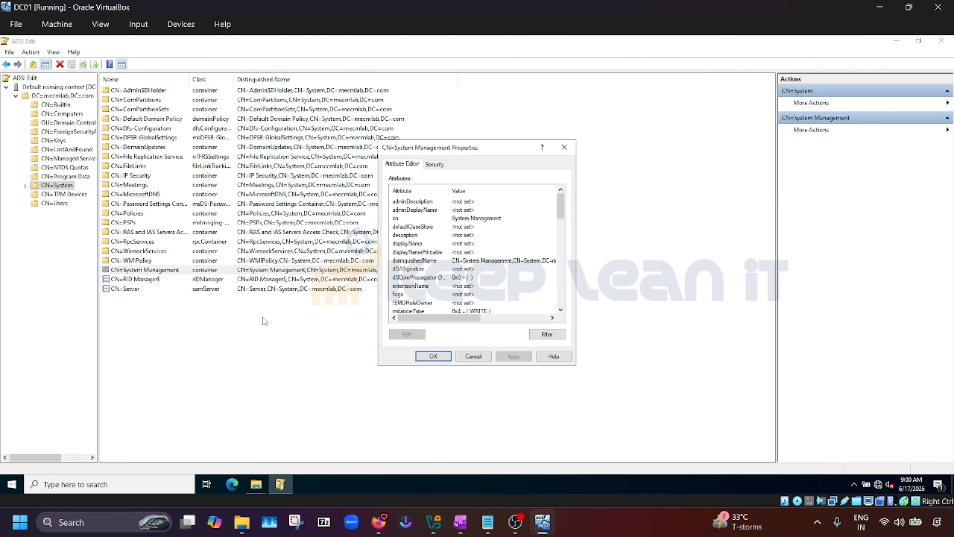
{"action": "left_click", "coordinate": [439, 168]}
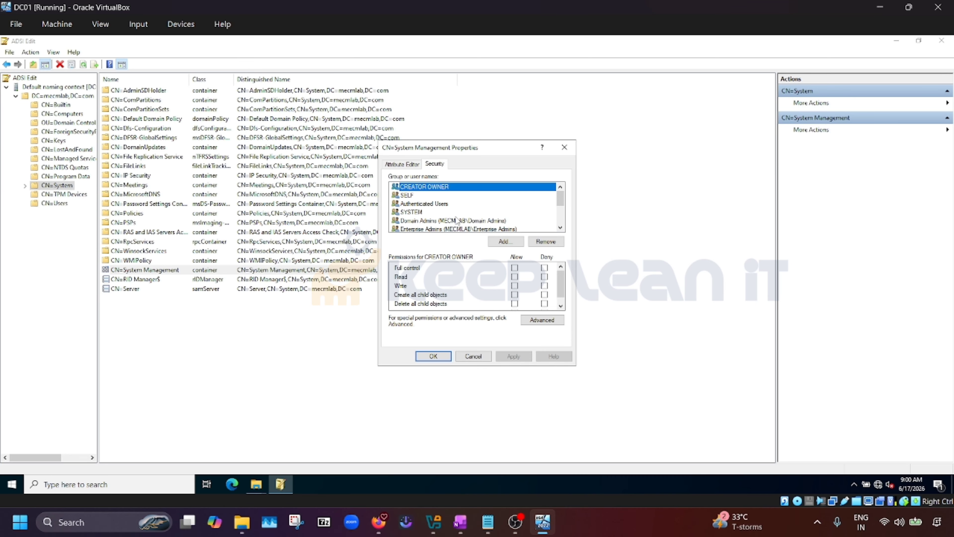
Review Domain Admins and Enterprise Admins permissions, then allow Administrators Full control
{"action": "left_click", "coordinate": [454, 221]}
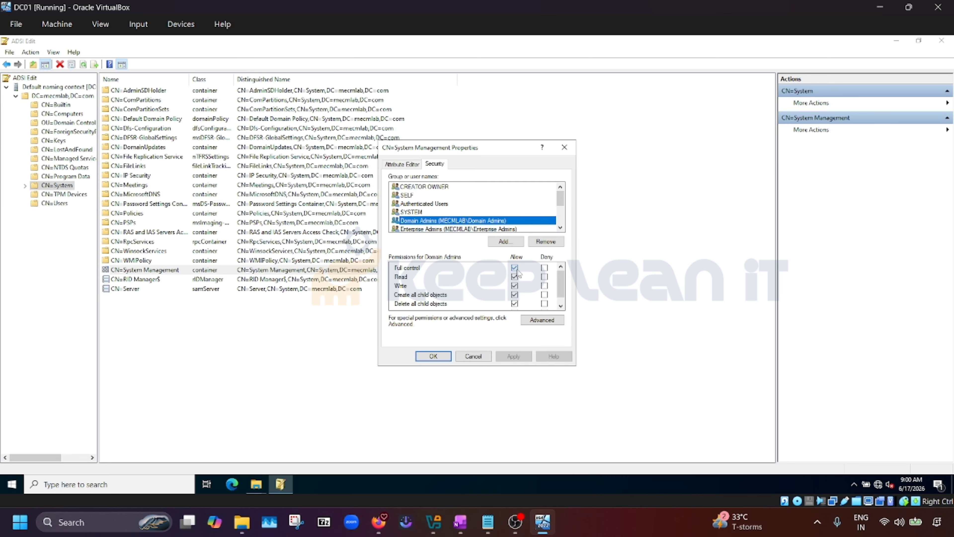
{"action": "left_click", "coordinate": [450, 230]}
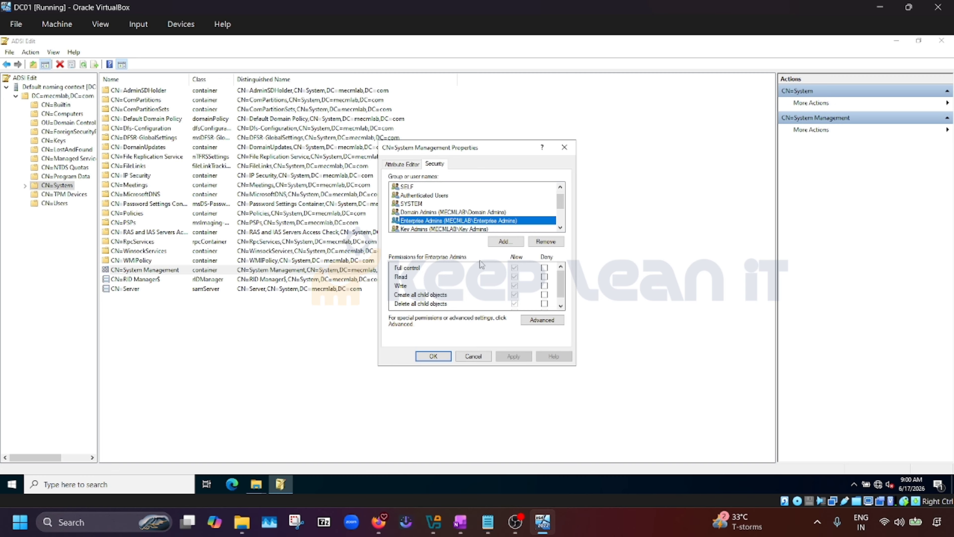
{"action": "scroll", "coordinate": [449, 231], "scroll_direction": "down", "scroll_amount": 1}
{"action": "scroll", "coordinate": [517, 286], "scroll_direction": "down", "scroll_amount": 1}
{"action": "scroll", "coordinate": [454, 229], "scroll_direction": "down", "scroll_amount": 1}
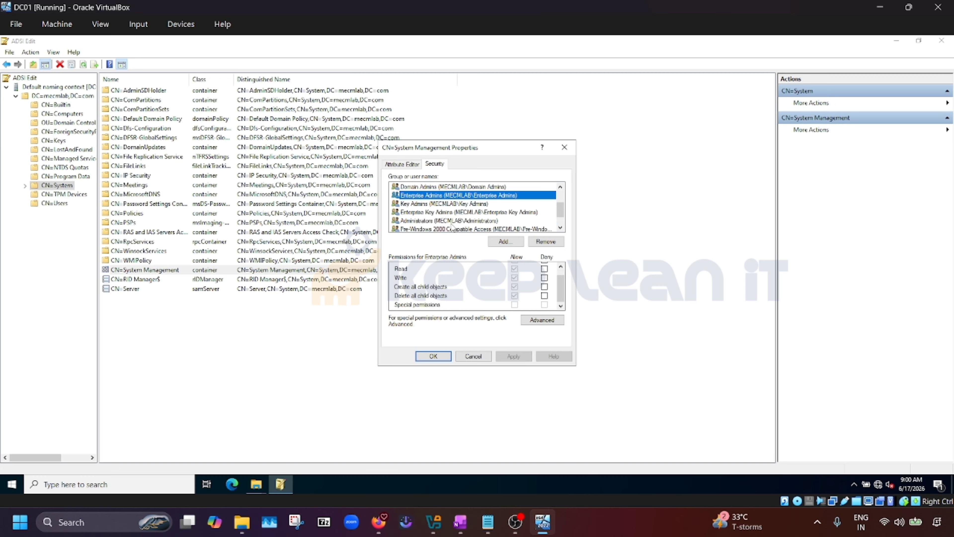
{"action": "left_click", "coordinate": [421, 221]}
{"action": "scroll", "coordinate": [484, 295], "scroll_direction": "up", "scroll_amount": 1}
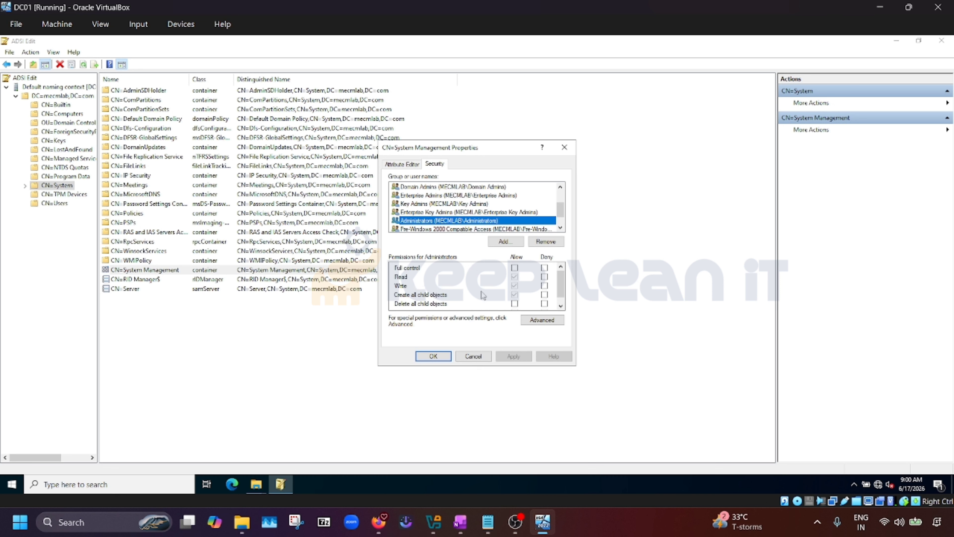
{"action": "left_click", "coordinate": [515, 268]}
{"action": "scroll", "coordinate": [447, 224], "scroll_direction": "down", "scroll_amount": 1}
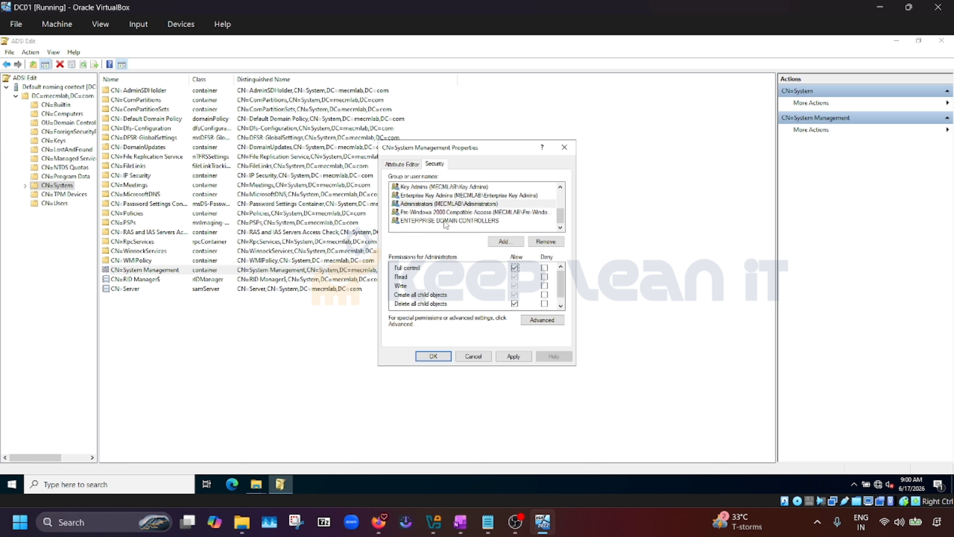
Cancel the Select Users picker without adding anyone, then open the Advanced security settings
{"action": "left_click", "coordinate": [508, 243]}
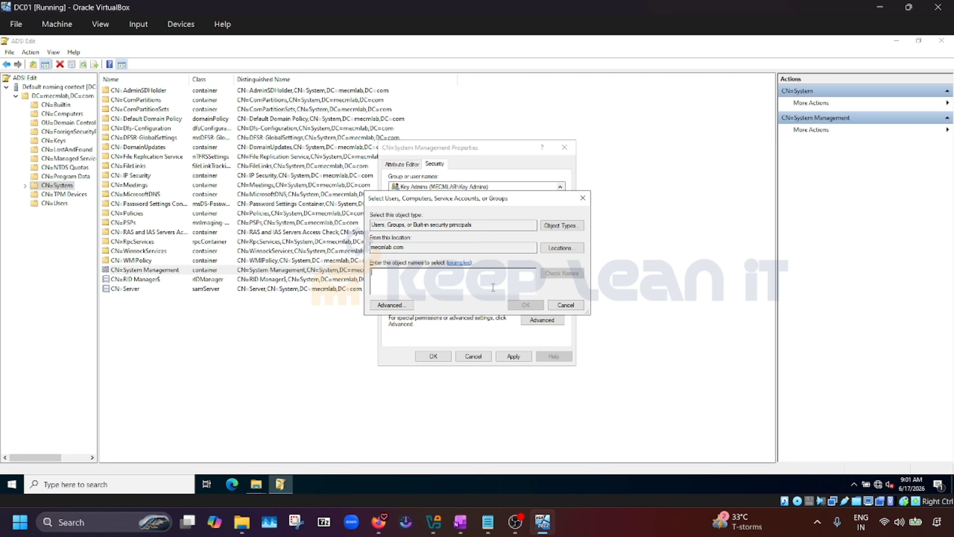
{"action": "left_click", "coordinate": [566, 305]}
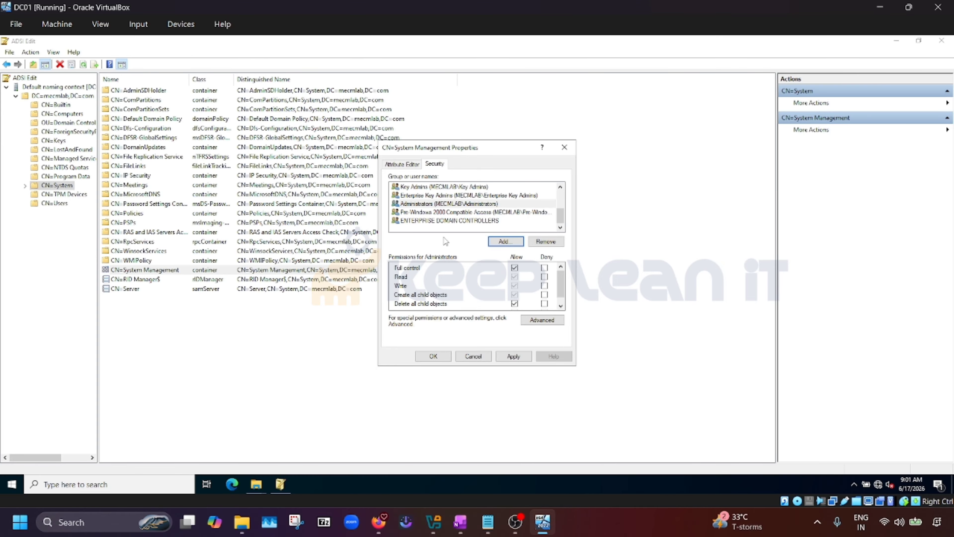
{"action": "scroll", "coordinate": [462, 278], "scroll_direction": "down", "scroll_amount": 1}
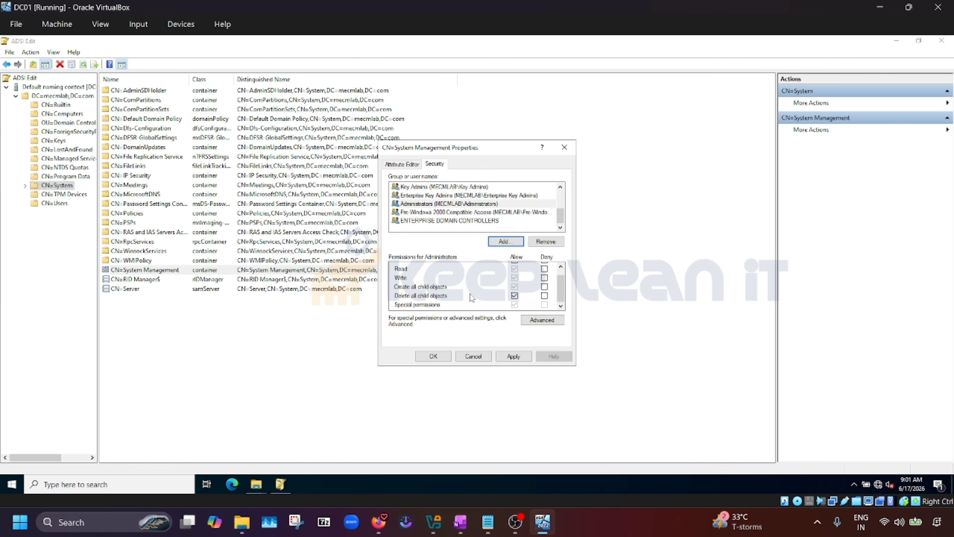
{"action": "left_click", "coordinate": [543, 320]}
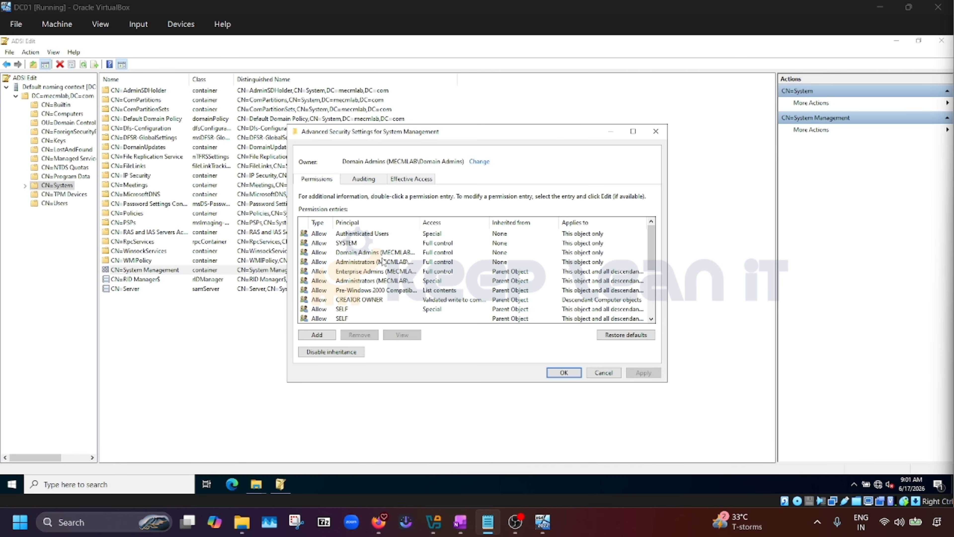
Set the Domain Admins and Administrators entries to apply to 'This object and all descendant objects'
{"action": "left_click", "coordinate": [380, 254]}
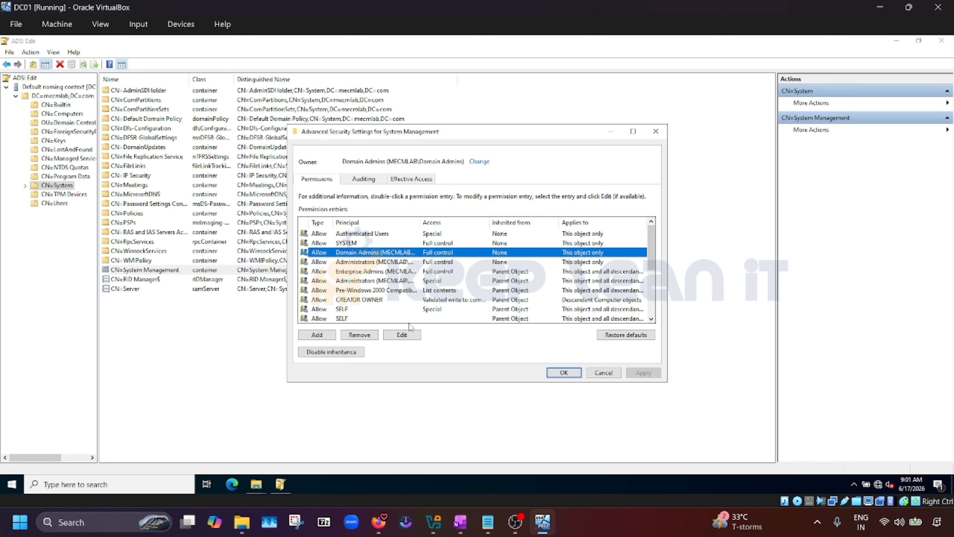
{"action": "double_click", "coordinate": [544, 253]}
{"action": "left_click", "coordinate": [356, 172]}
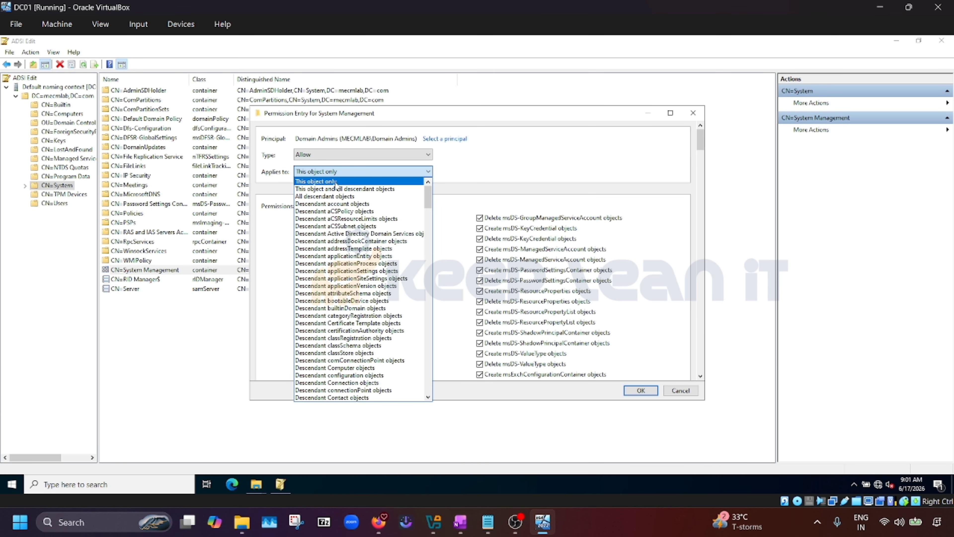
{"action": "left_click", "coordinate": [338, 193]}
{"action": "left_click", "coordinate": [630, 391]}
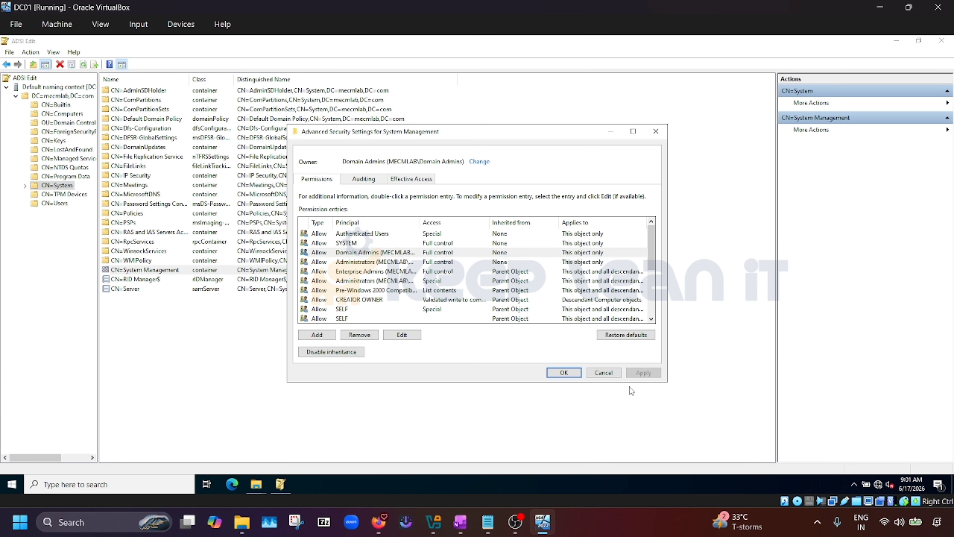
{"action": "double_click", "coordinate": [427, 262]}
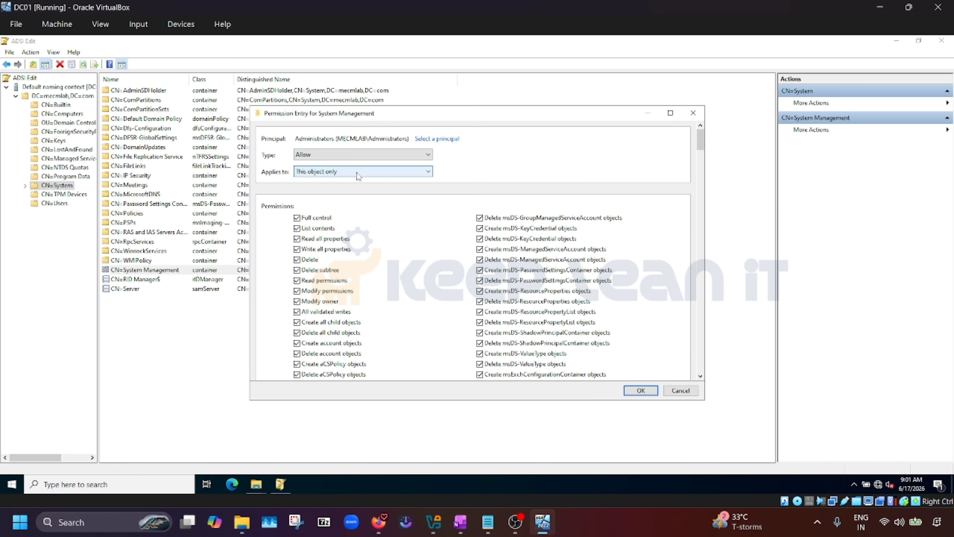
{"action": "left_click", "coordinate": [359, 173]}
{"action": "left_click", "coordinate": [340, 188]}
{"action": "left_click", "coordinate": [655, 391]}
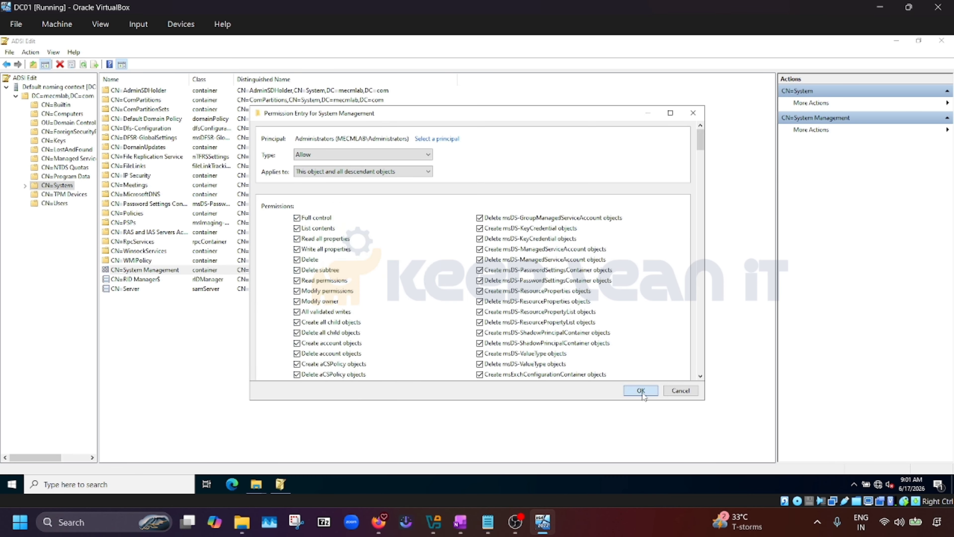
Review the Enterprise Admins and inherited Administrators entries, then save and apply the permission changes
{"action": "left_click", "coordinate": [382, 272]}
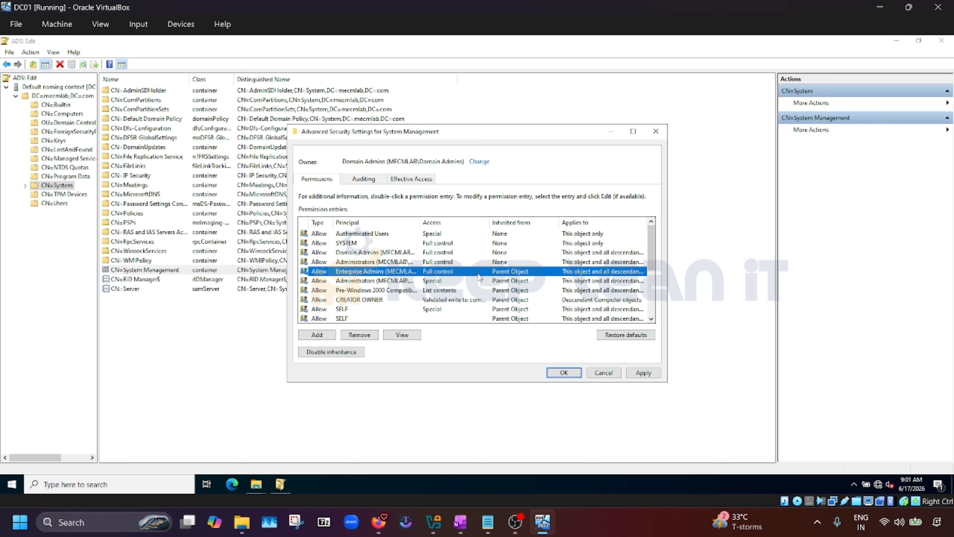
{"action": "left_click", "coordinate": [370, 282]}
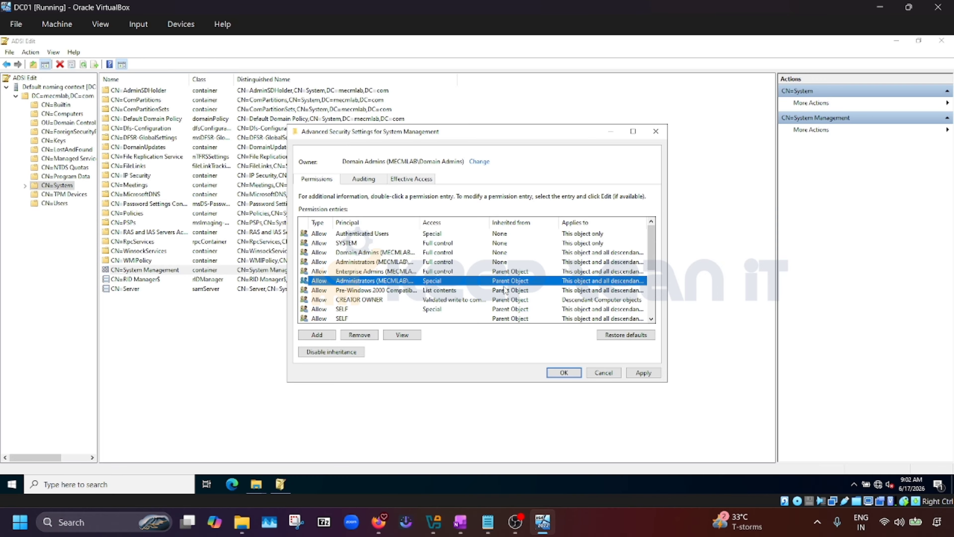
{"action": "scroll", "coordinate": [428, 291], "scroll_direction": "down", "scroll_amount": 3}
{"action": "scroll", "coordinate": [422, 289], "scroll_direction": "up", "scroll_amount": 3}
{"action": "left_click", "coordinate": [644, 373]}
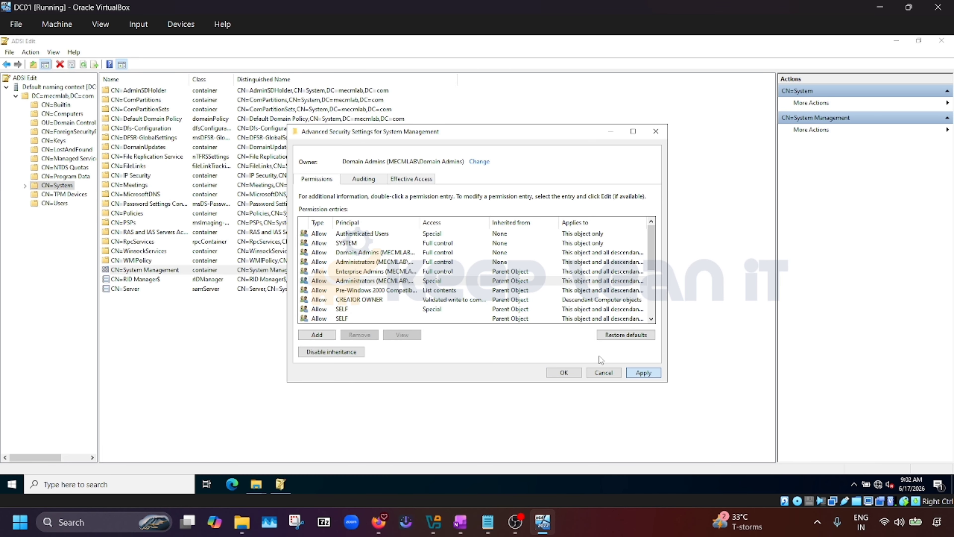
{"action": "left_click", "coordinate": [570, 373]}
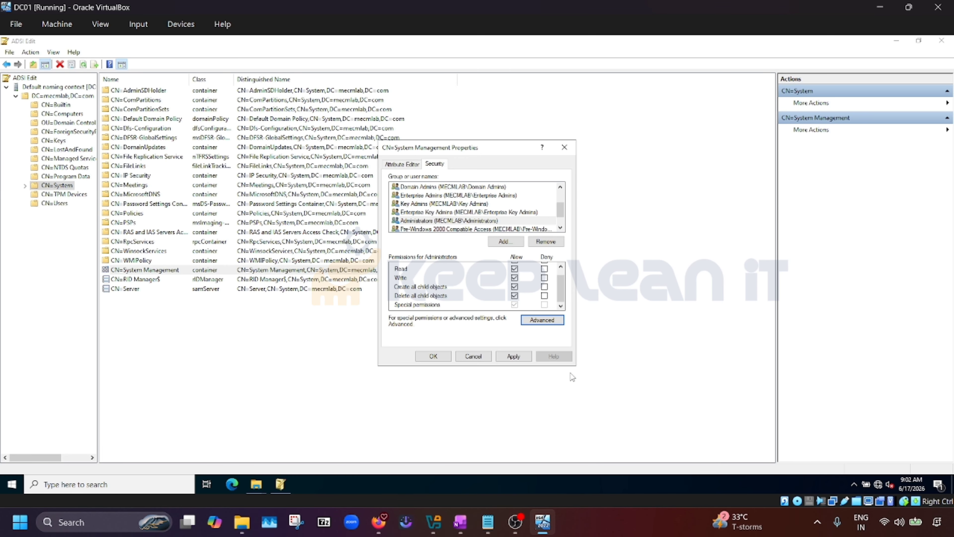
{"action": "left_click", "coordinate": [515, 358]}
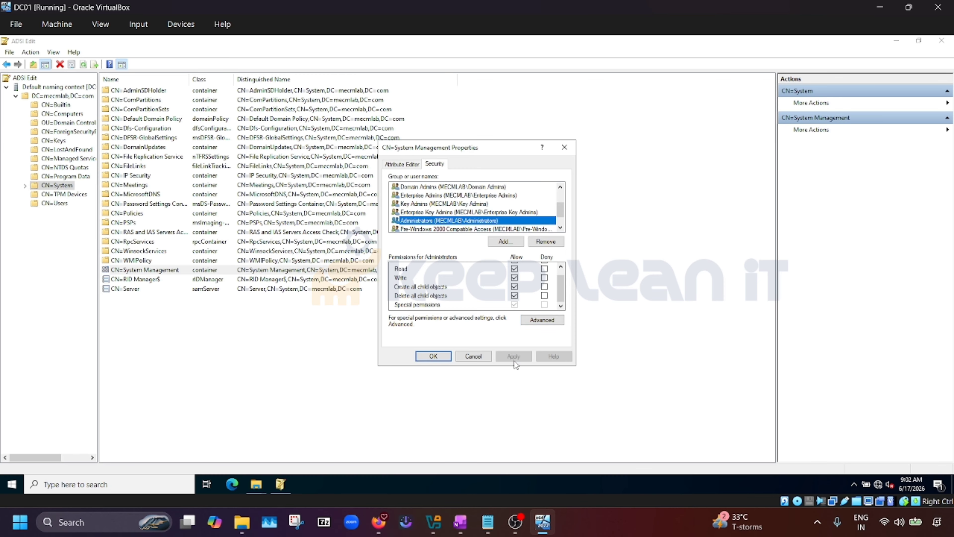
Close the container properties, check the OneNote lab steps, collapse DC=mecmlab, and close ADSI Edit
{"action": "left_click", "coordinate": [433, 357]}
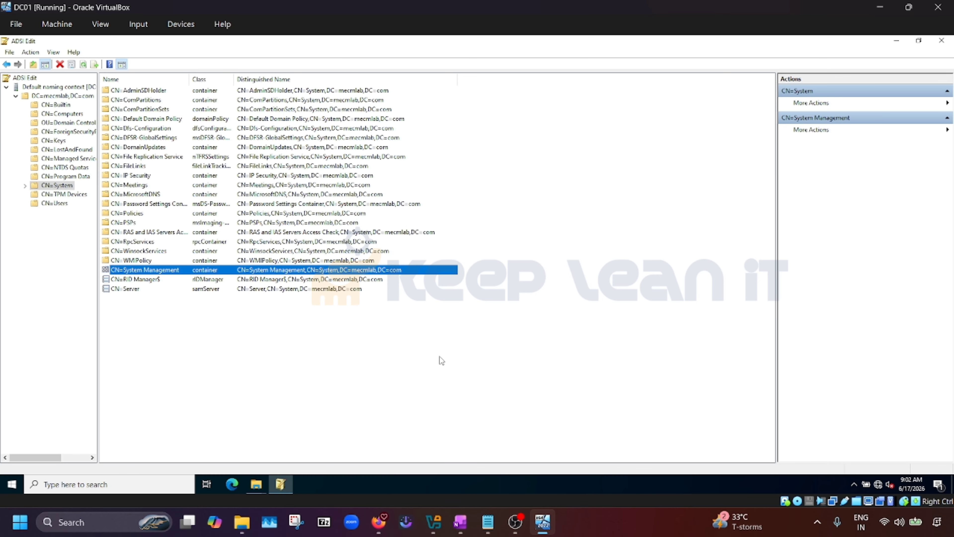
{"action": "left_click", "coordinate": [464, 521]}
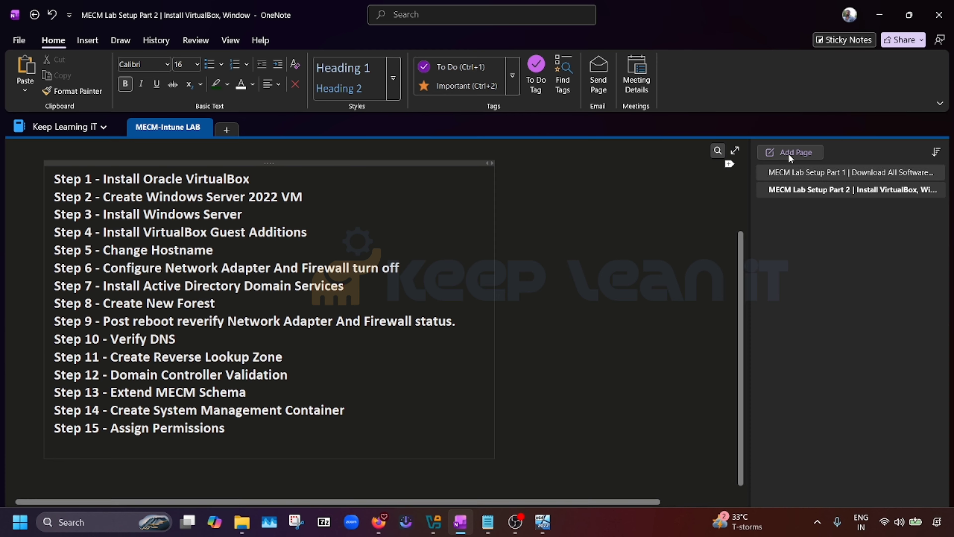
{"action": "left_click", "coordinate": [880, 15]}
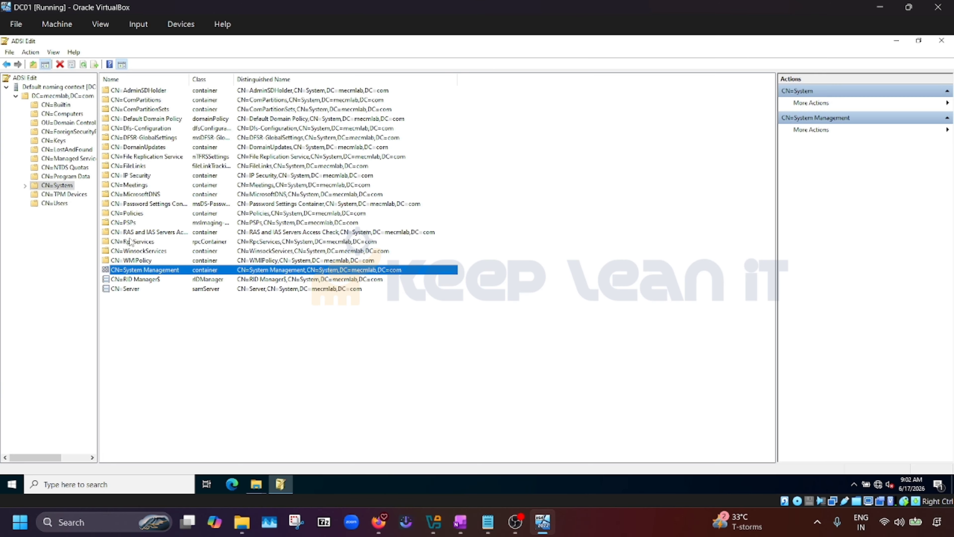
{"action": "left_click", "coordinate": [17, 96]}
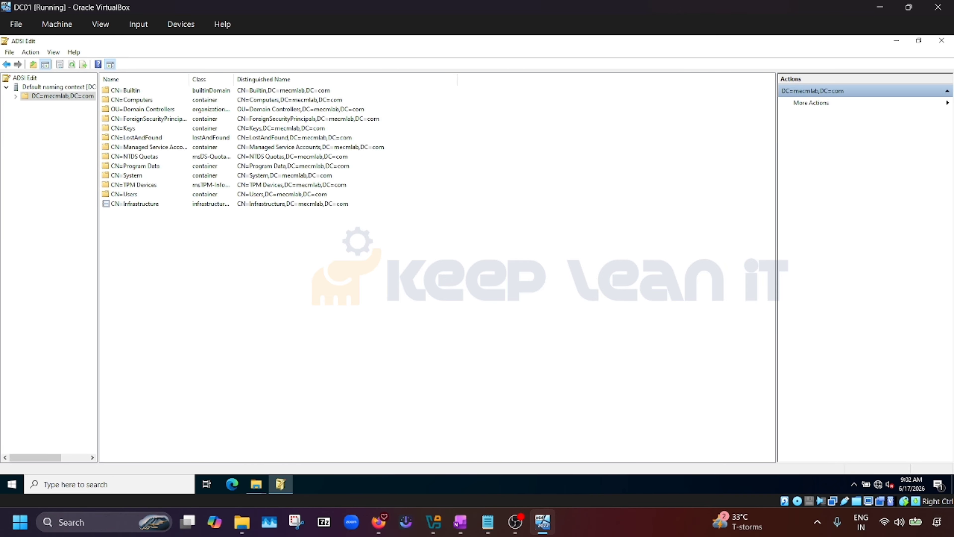
{"action": "left_click", "coordinate": [942, 40]}
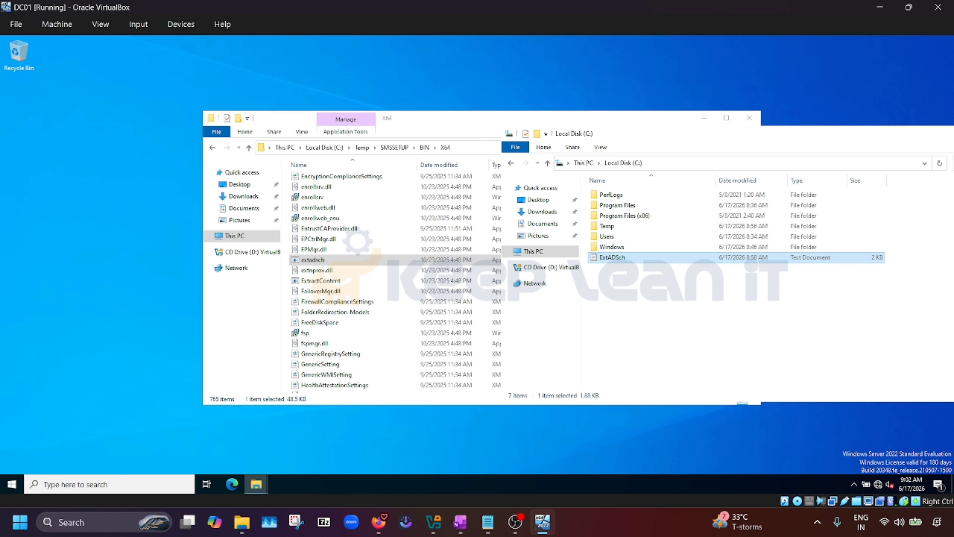